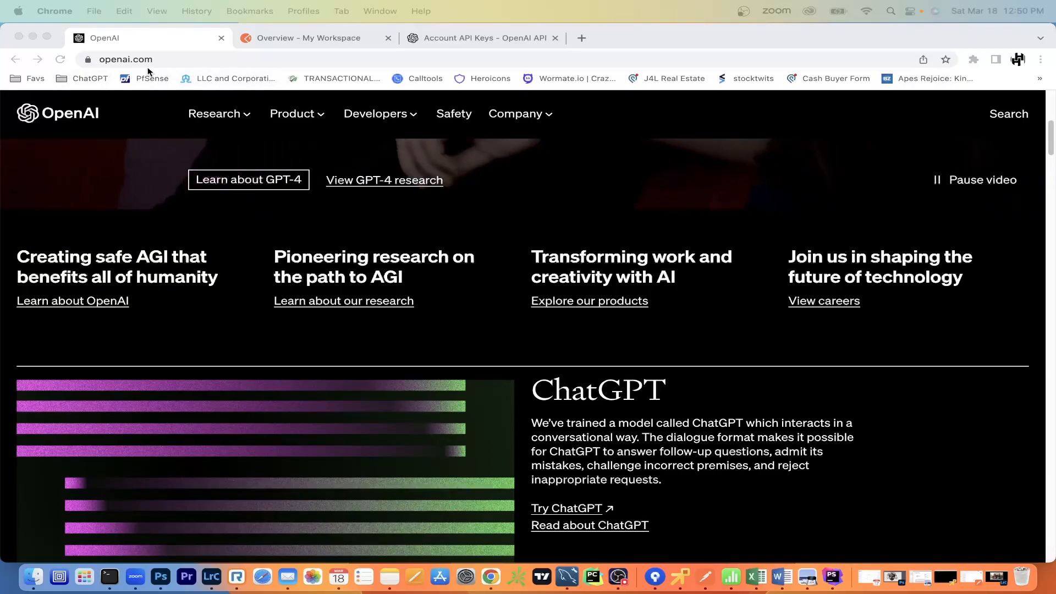
Open the API reference from the developer resources on the OpenAI site
left_click(399, 116)
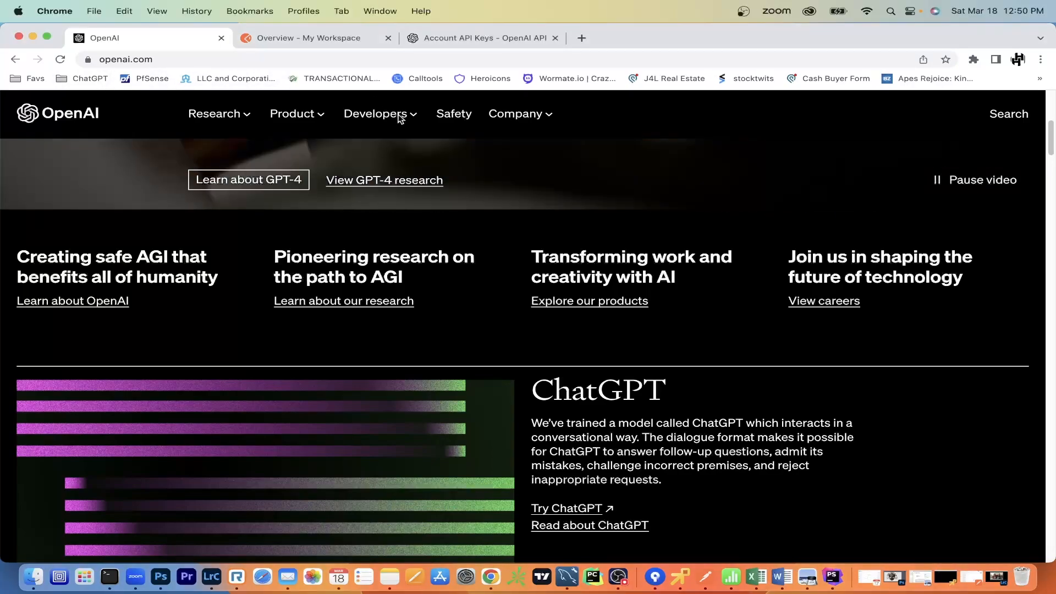
left_click(399, 116)
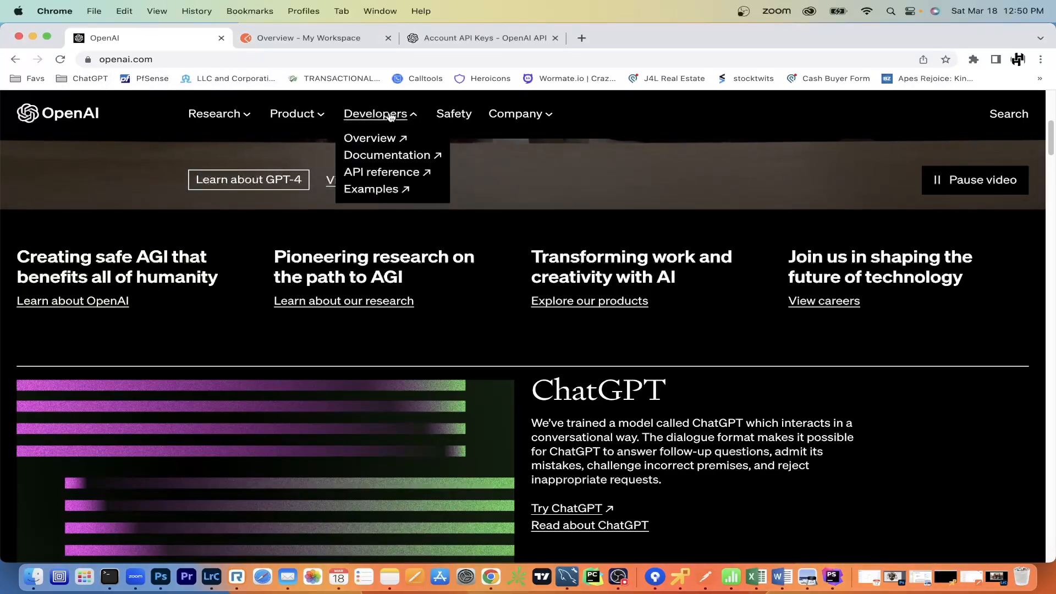
left_click(398, 172)
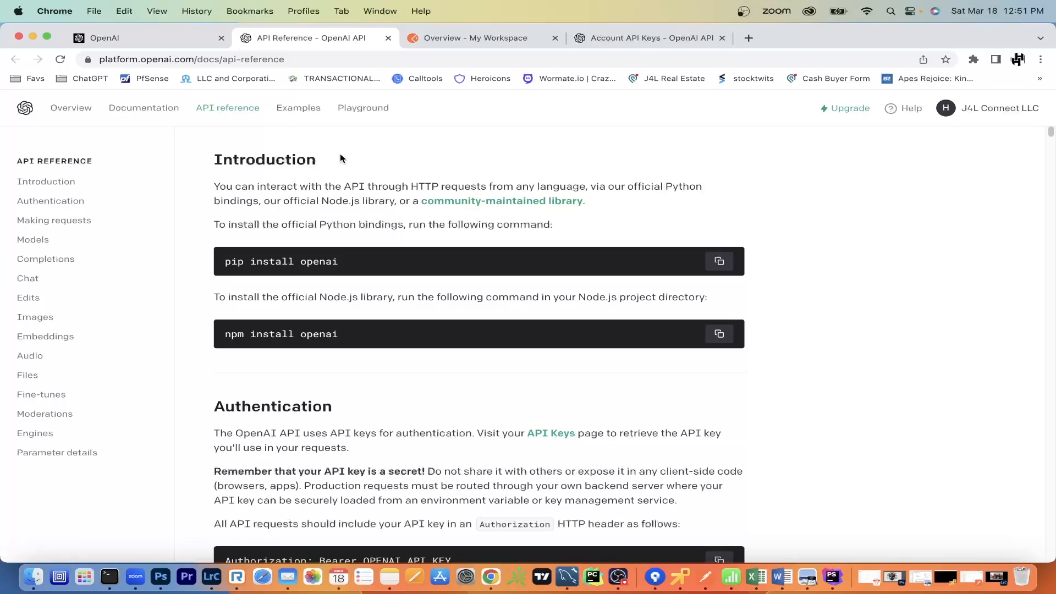
Switch to Postman and load its home page at postman.com
left_click(432, 43)
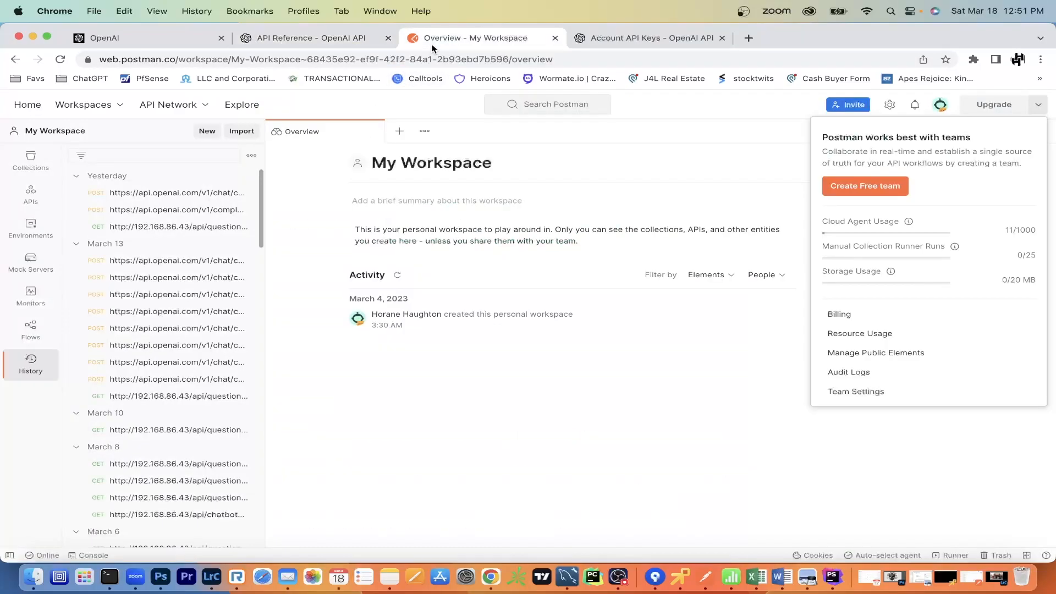
left_click(43, 105)
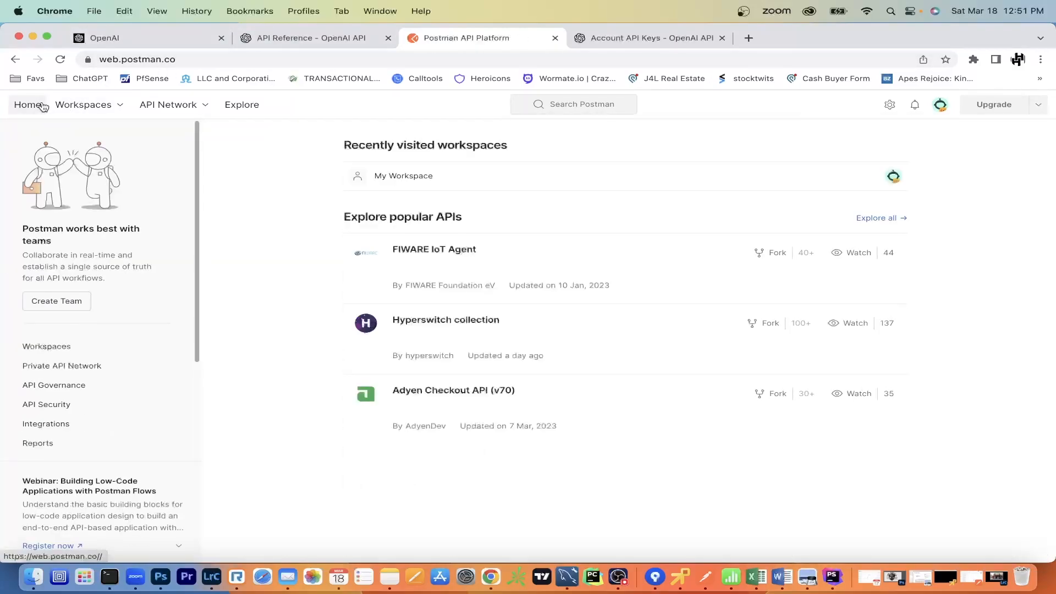
left_click(147, 59)
type("postman.")
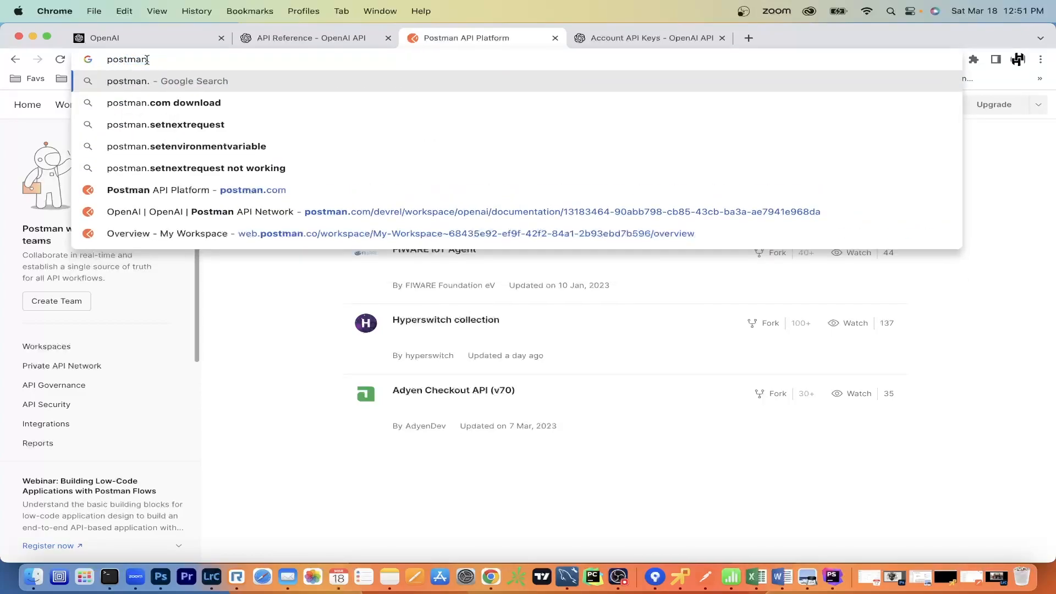
type("com")
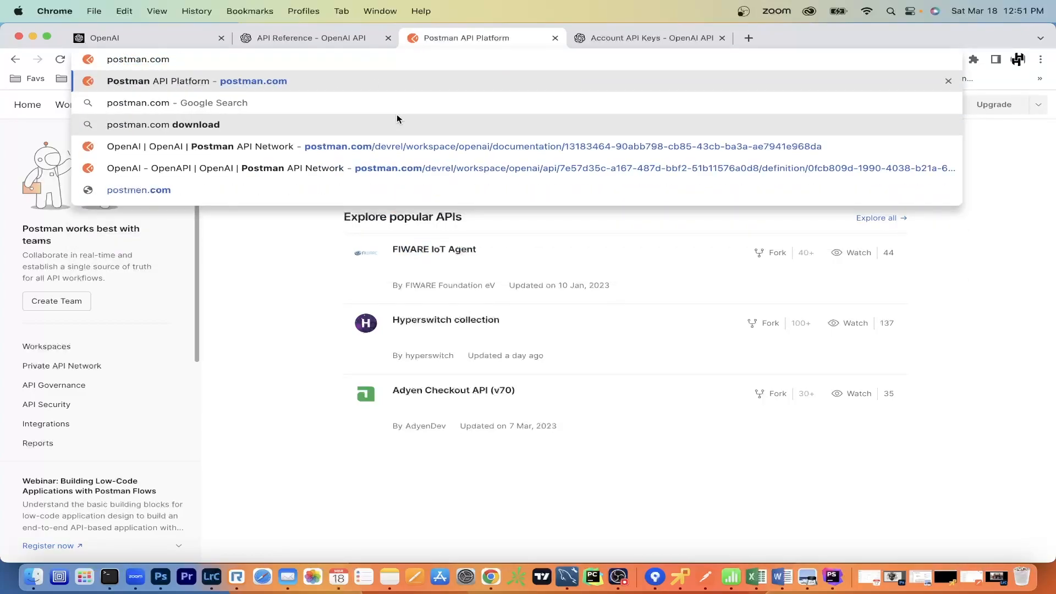
key("Return")
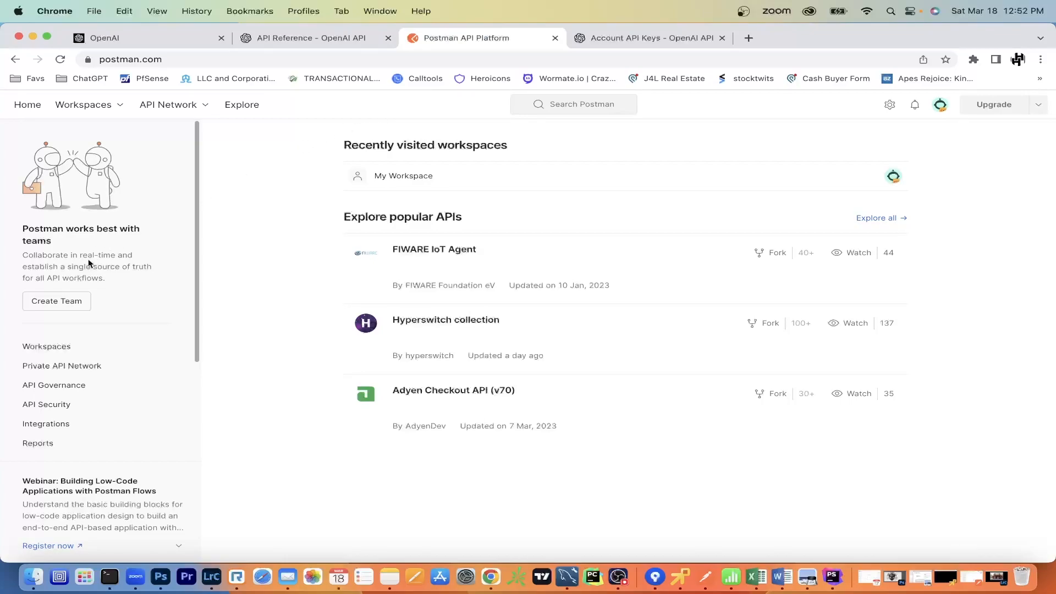
right_click(95, 103)
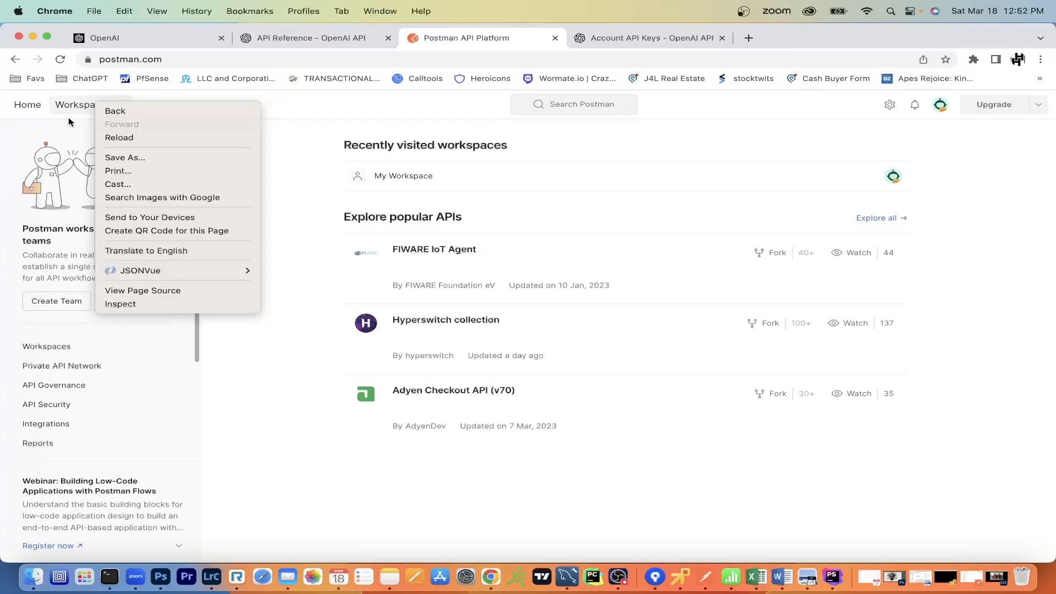
right_click(32, 334)
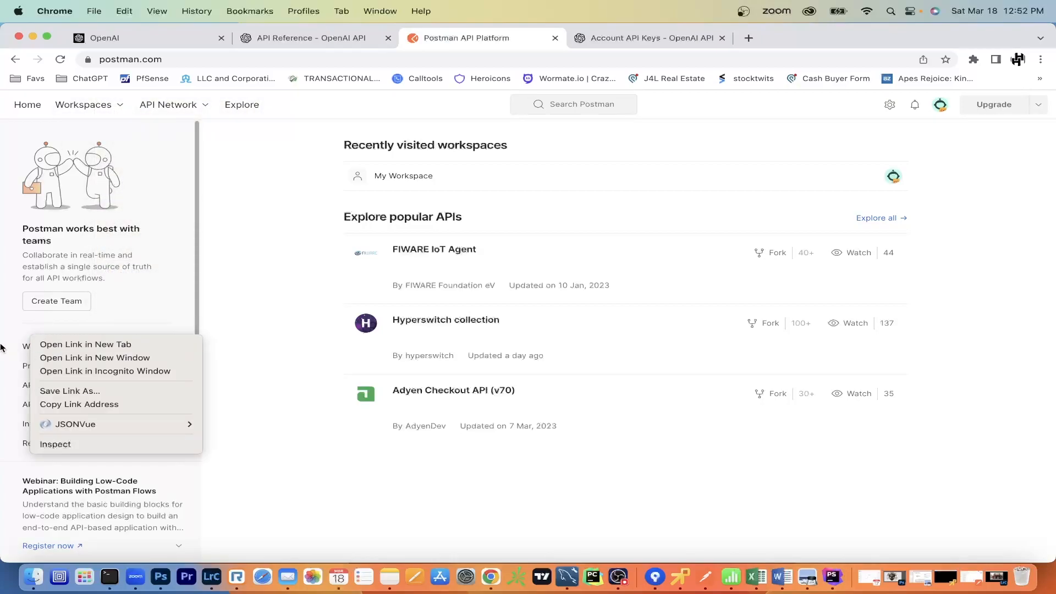
right_click(21, 330)
right_click(185, 319)
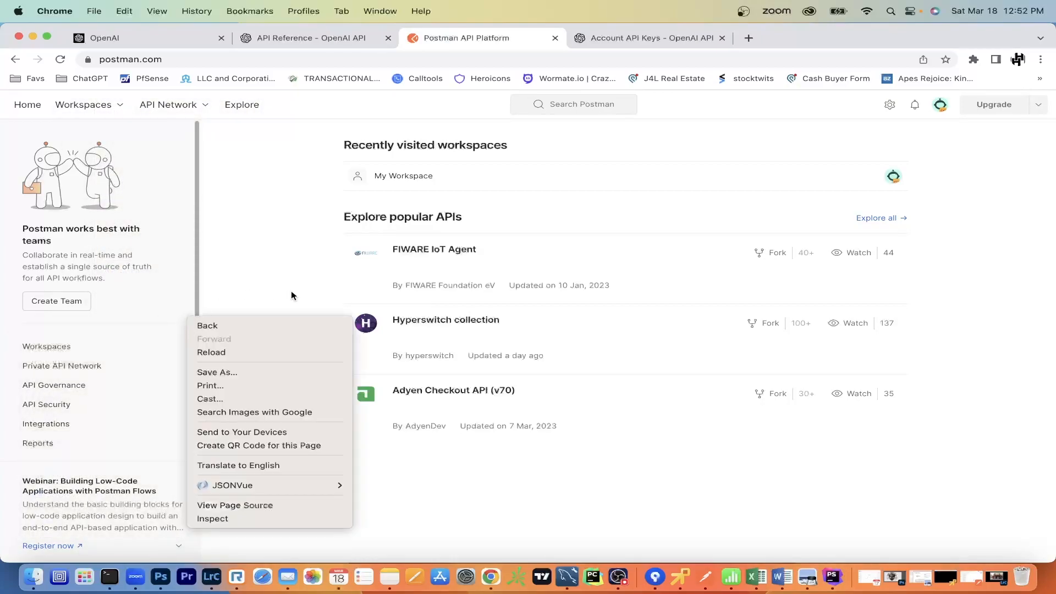
right_click(291, 282)
left_click(283, 285)
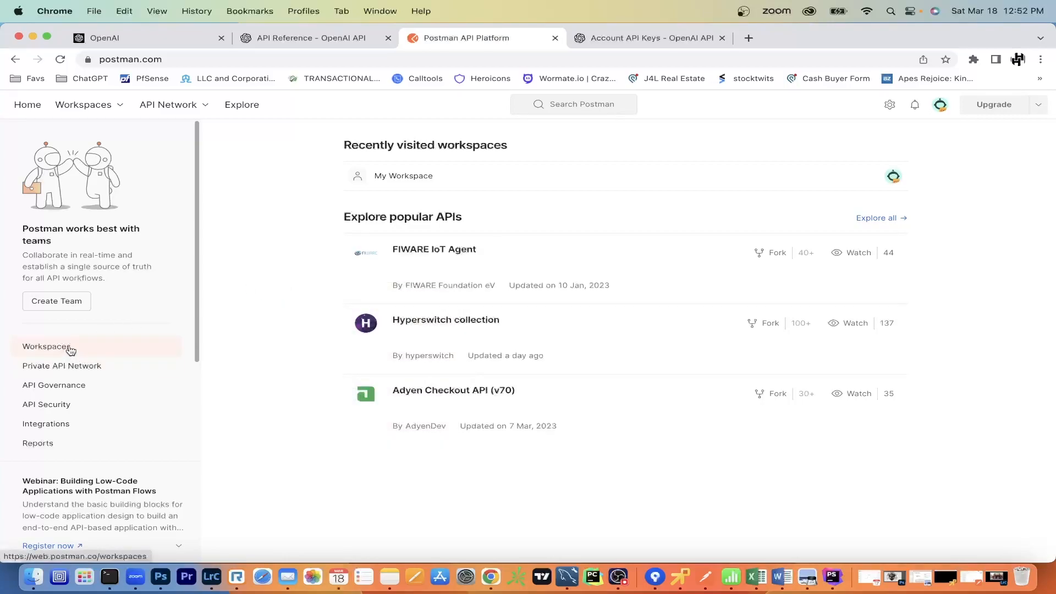
Open My Workspace from the list of workspaces and start a new untitled request in it
left_click(46, 347)
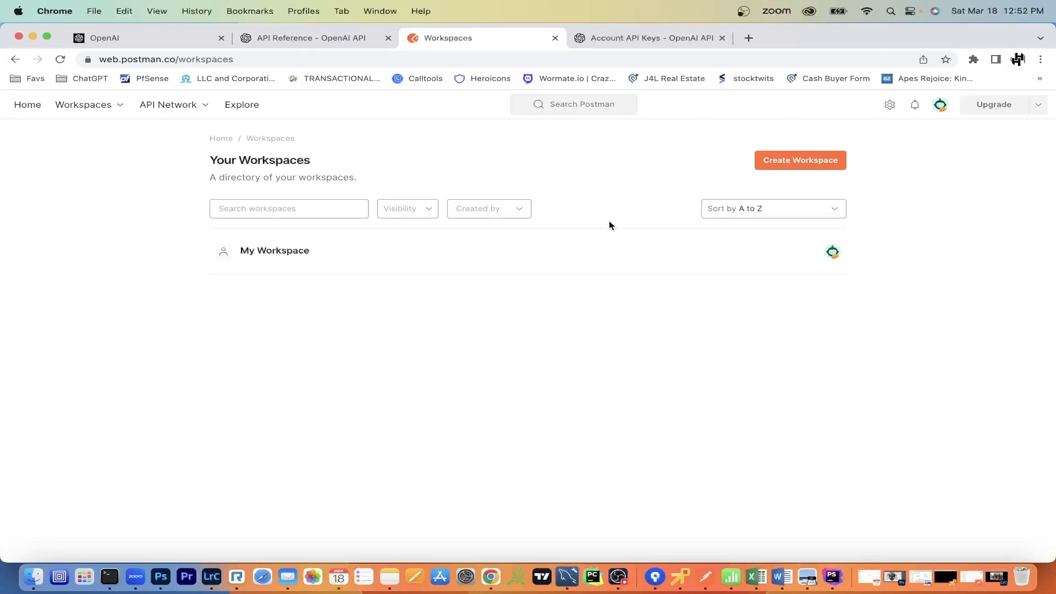
left_click(450, 254)
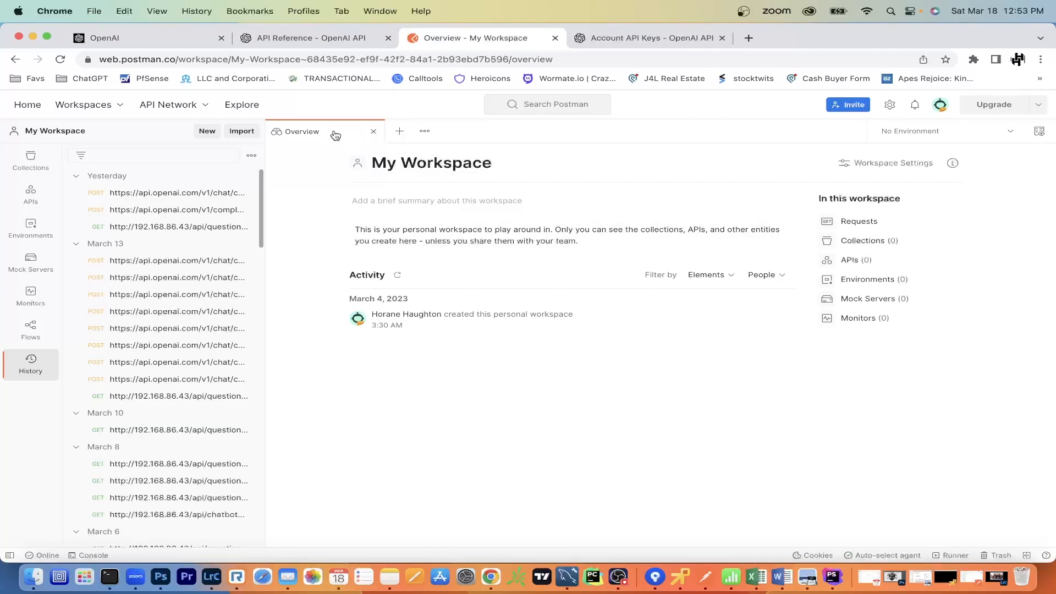
left_click(400, 132)
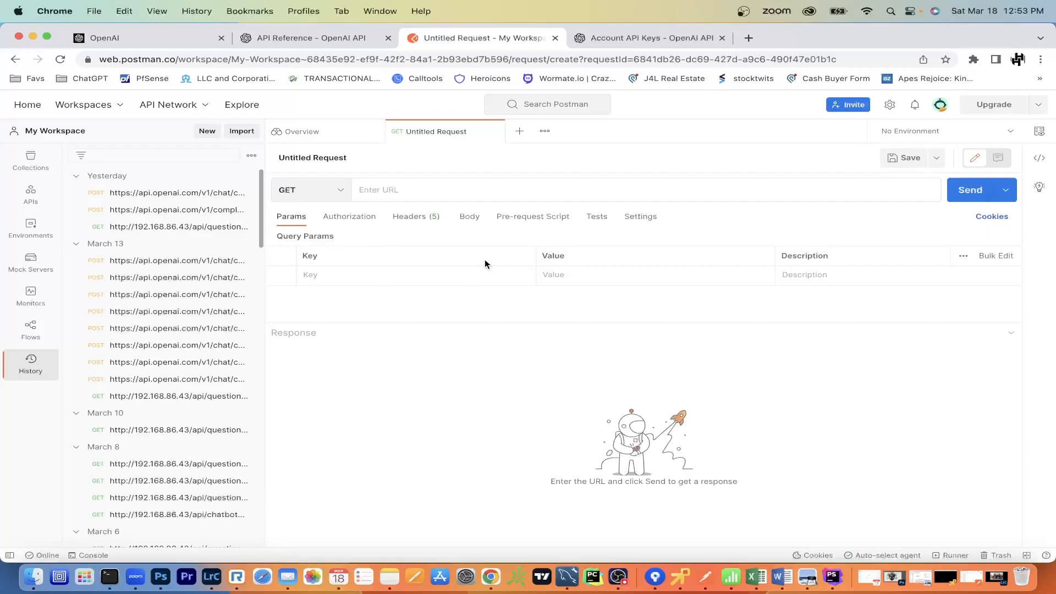
Set the new request's authorization type to Bearer Token and make its token field ready for entry
left_click(356, 220)
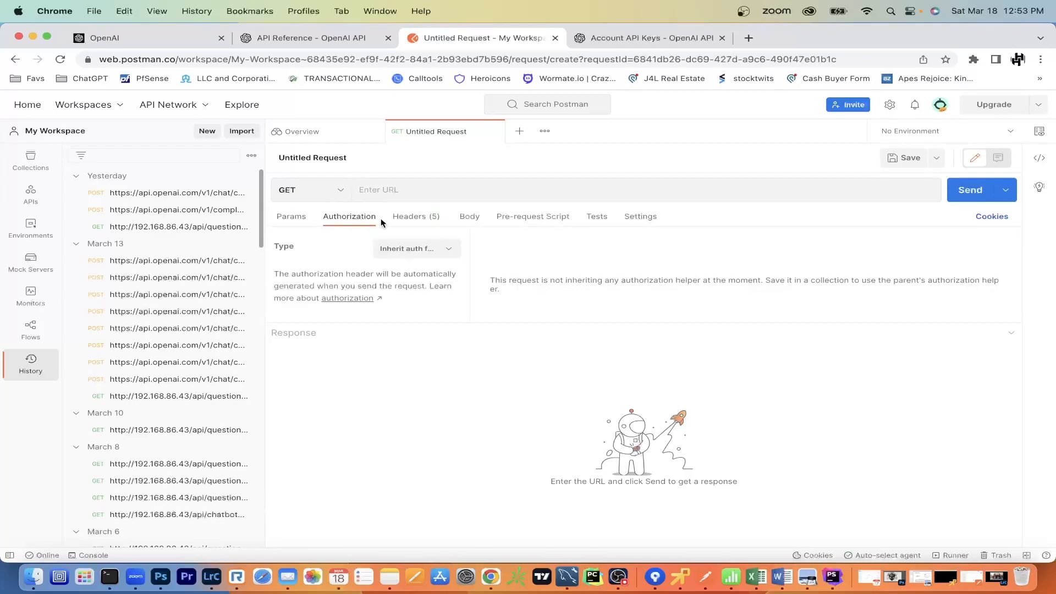
left_click(419, 252)
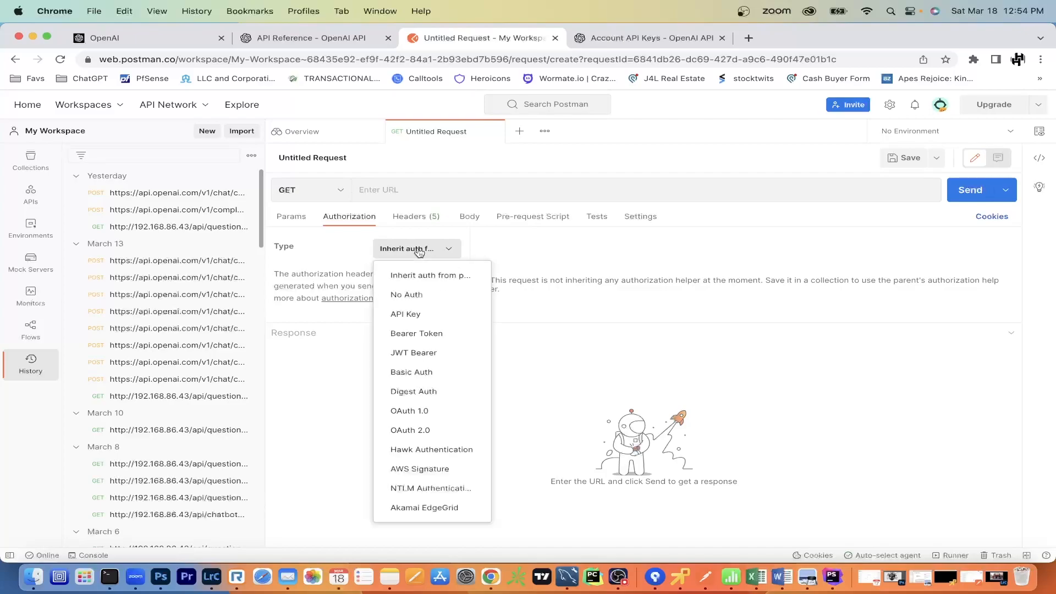
left_click(431, 335)
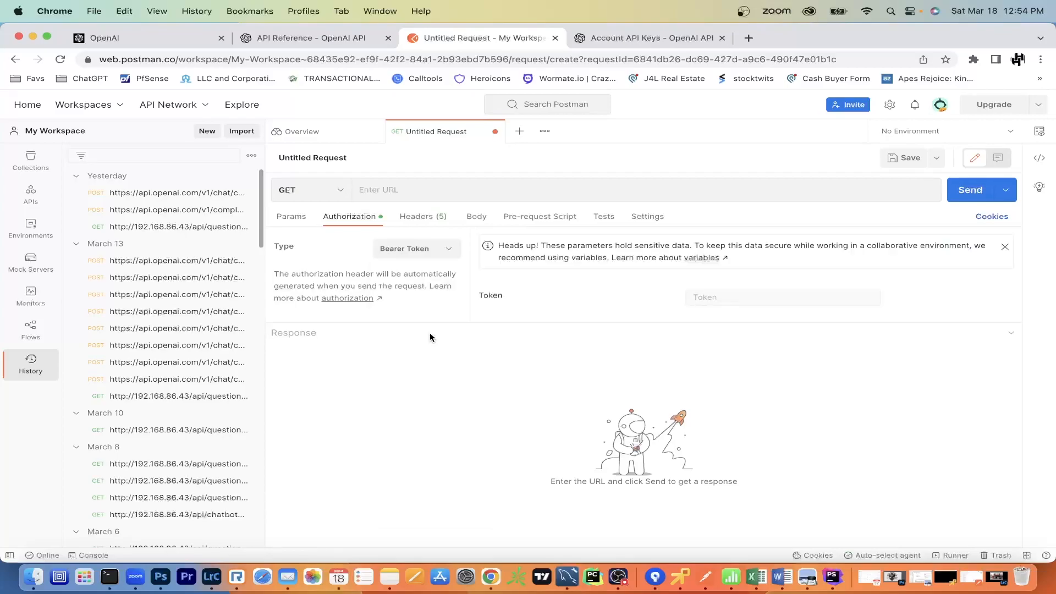
double_click(491, 295)
left_click(735, 296)
Switch to the OpenAI API site and open account management to review the organization's API usage
left_click(290, 39)
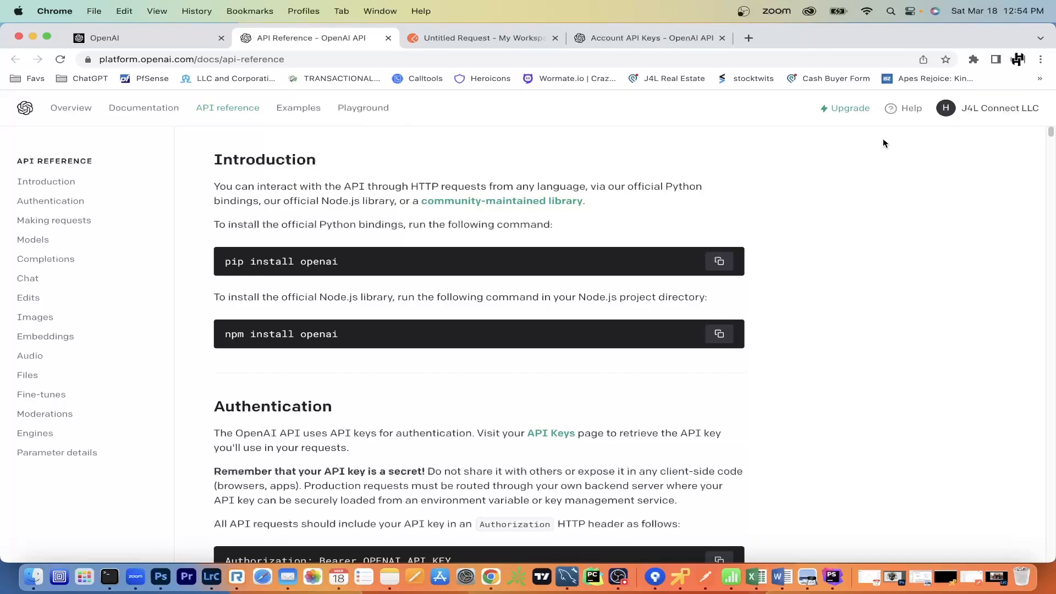
left_click(997, 113)
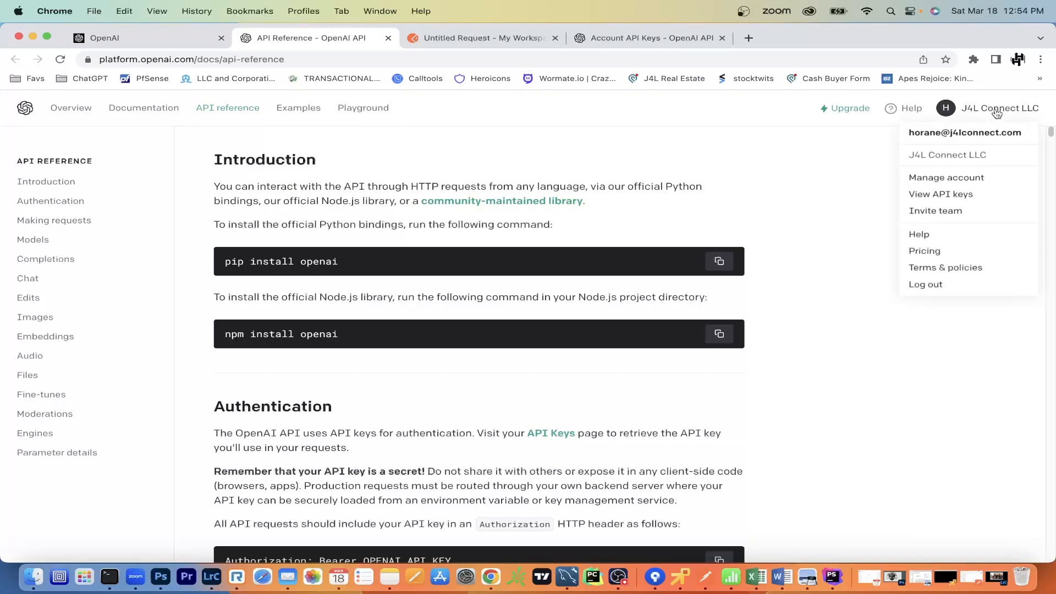
left_click(971, 178)
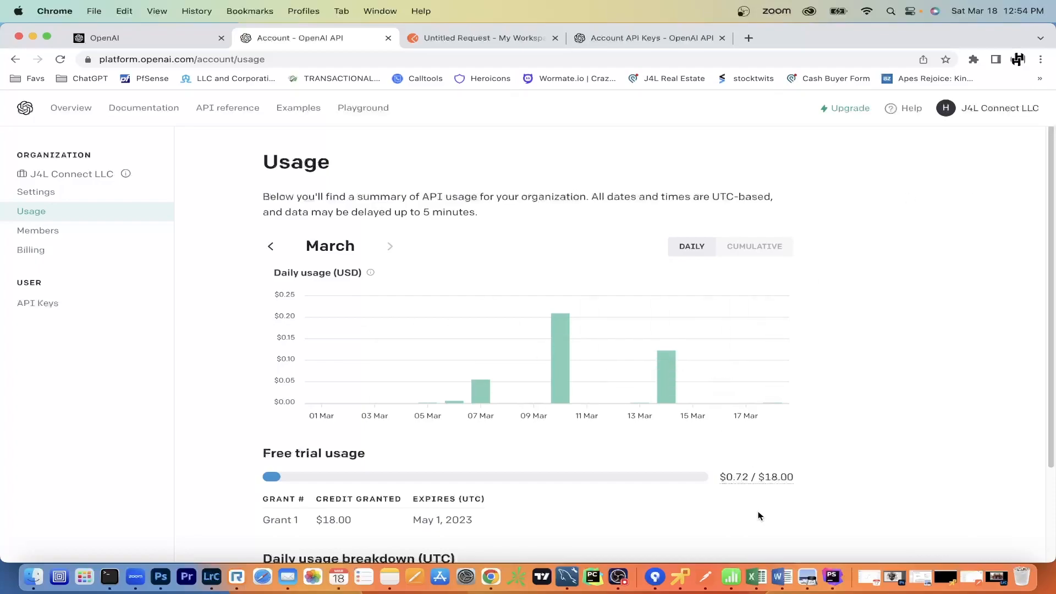
mouse_move(740, 480)
left_click_drag(15, 283, 43, 284)
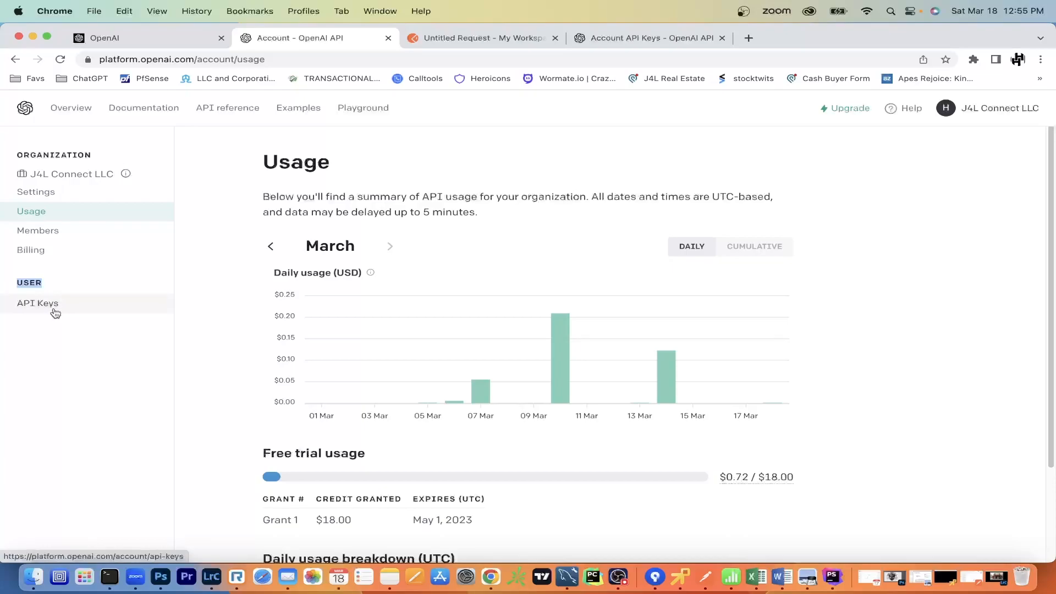
Open the account's API keys page and revoke the never-used secret key created on Mar 18, 2023
left_click(56, 313)
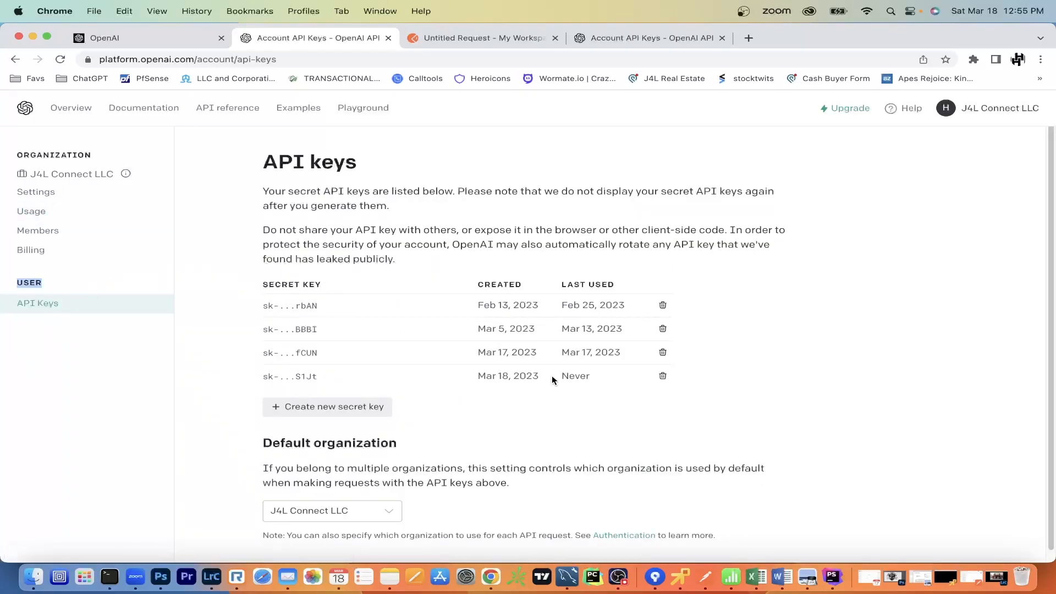
left_click(662, 380)
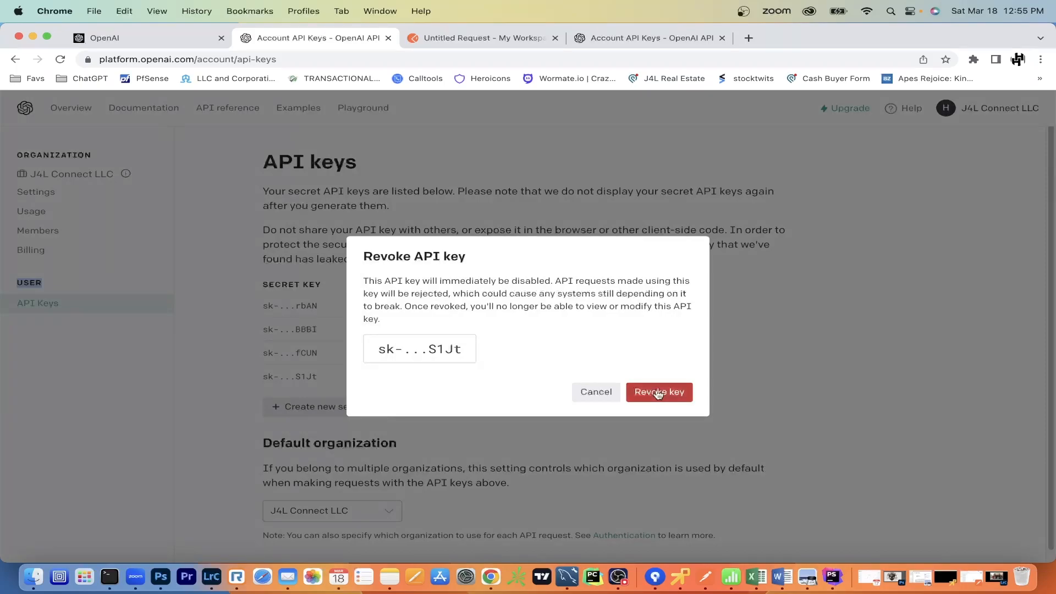
left_click(659, 393)
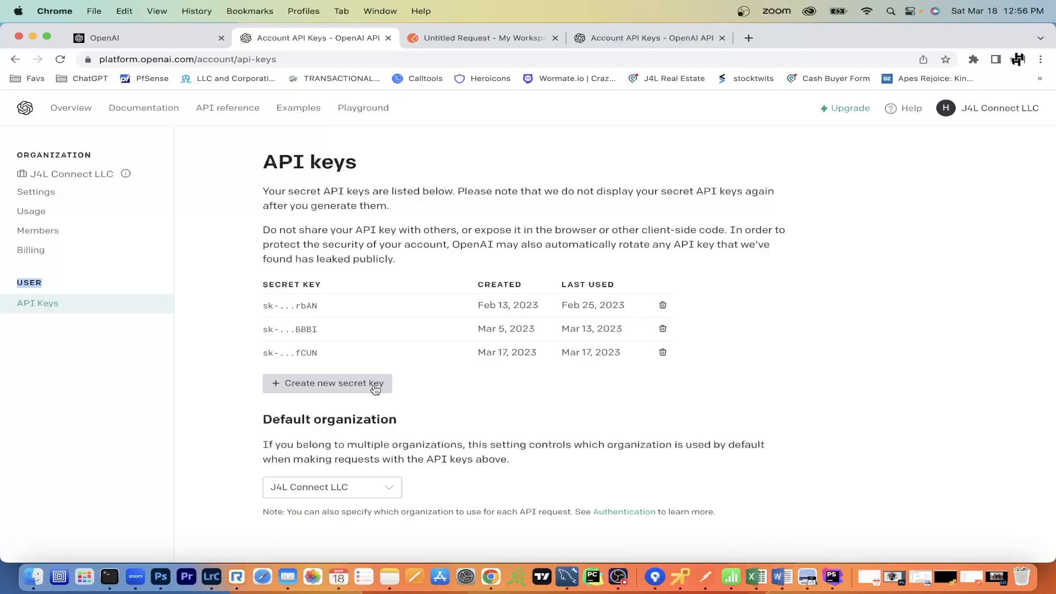
Create a new OpenAI secret key, copy it to the clipboard and close the generated key dialog
left_click(339, 386)
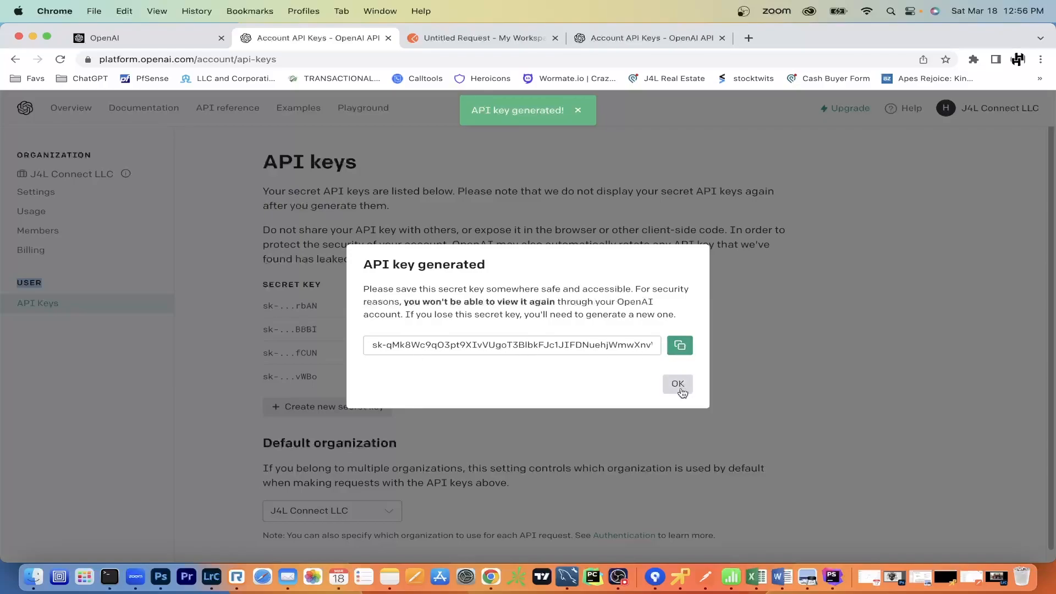
left_click(685, 349)
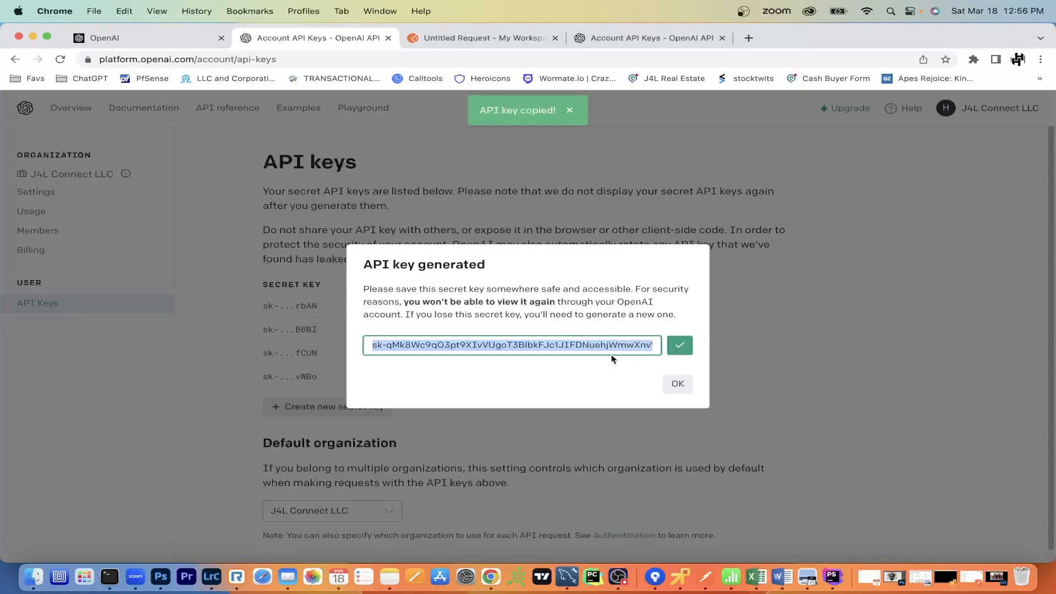
left_click(682, 346)
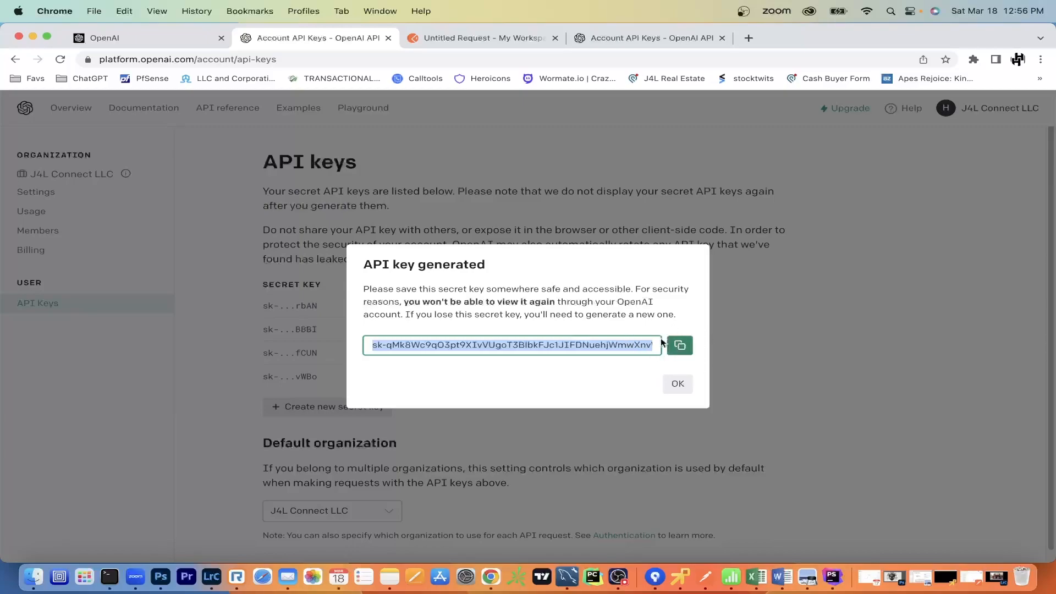
left_click(675, 389)
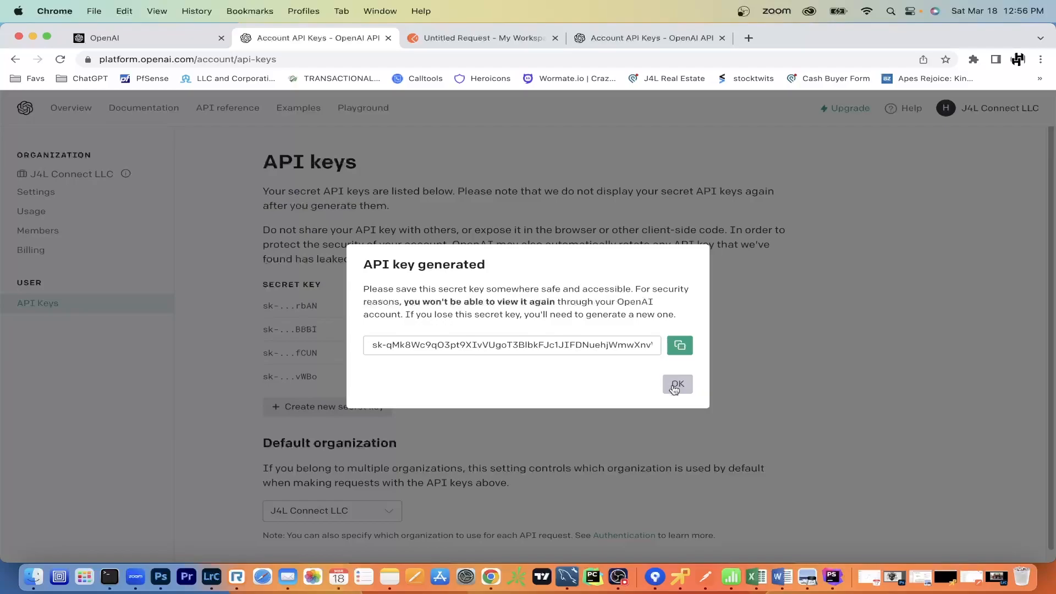
left_click(676, 387)
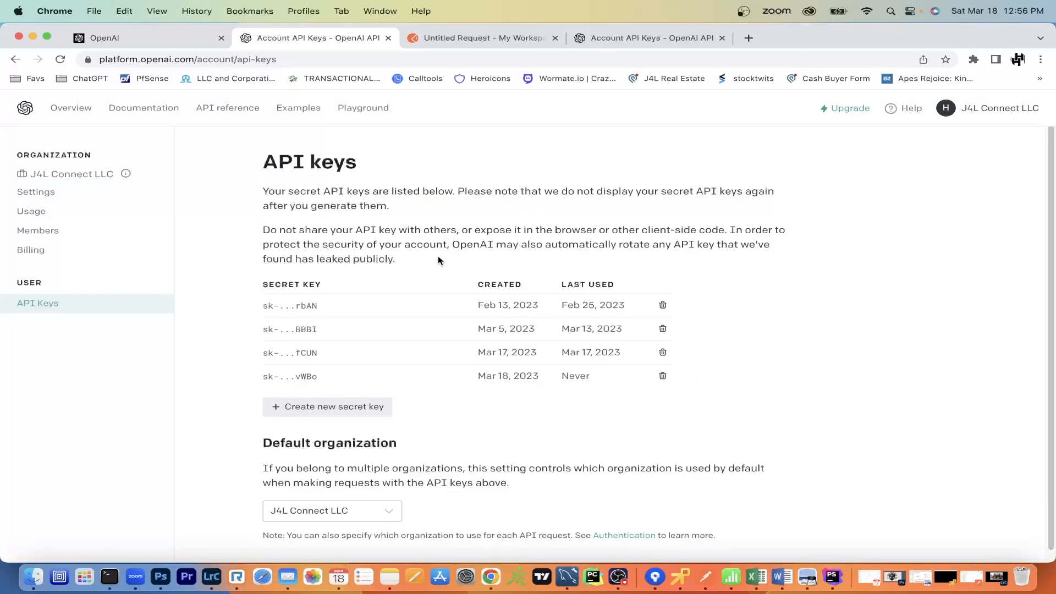
Switch back to the untitled Postman request and paste the copied API key as its bearer token
left_click(451, 39)
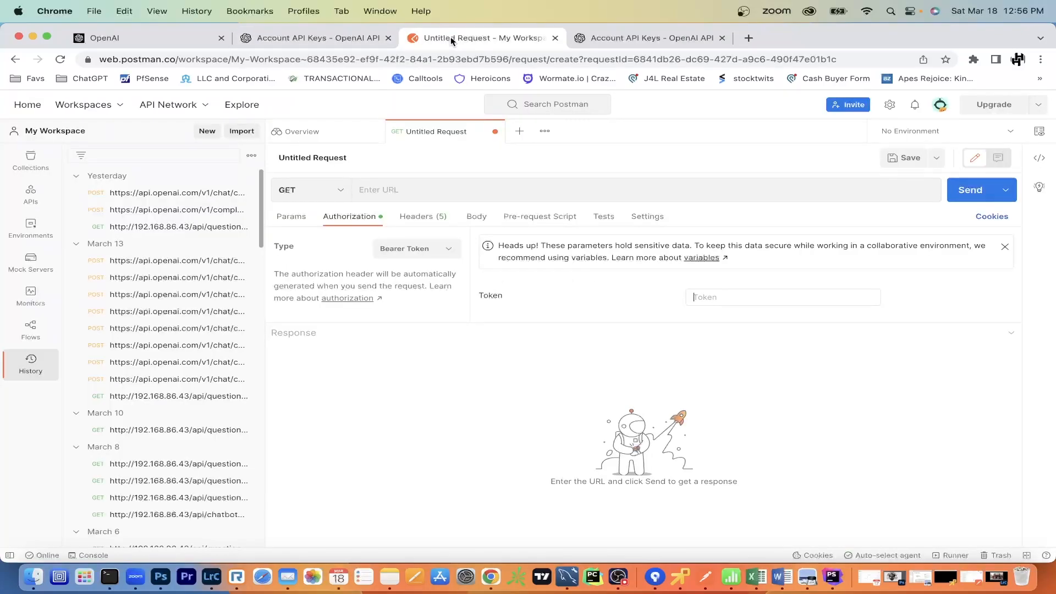
left_click(724, 298)
key("super+v")
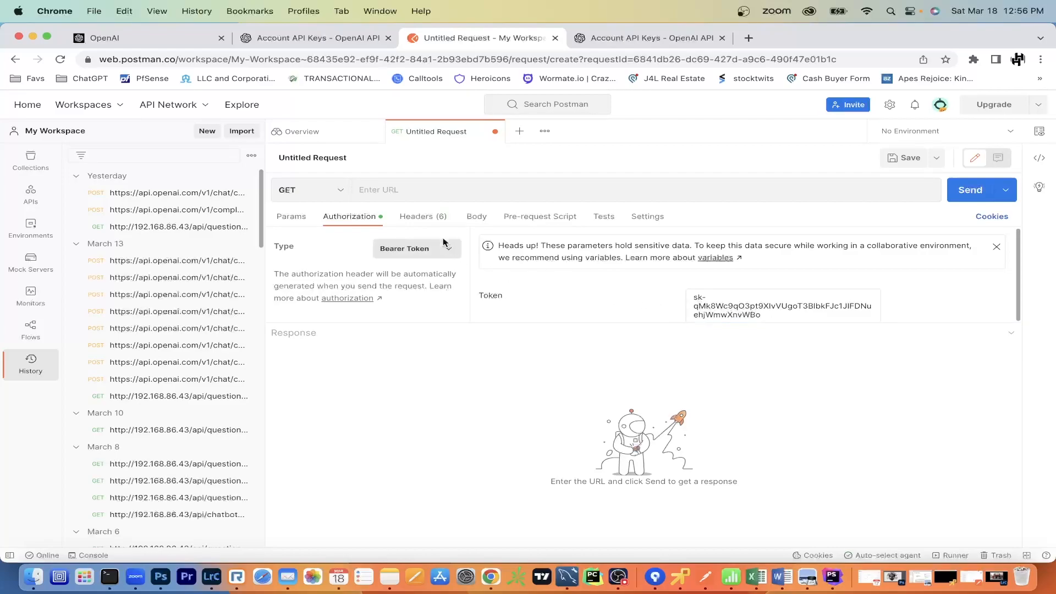
Show the request's hidden auto-generated headers and add a new header with the key Content-Type
left_click(437, 220)
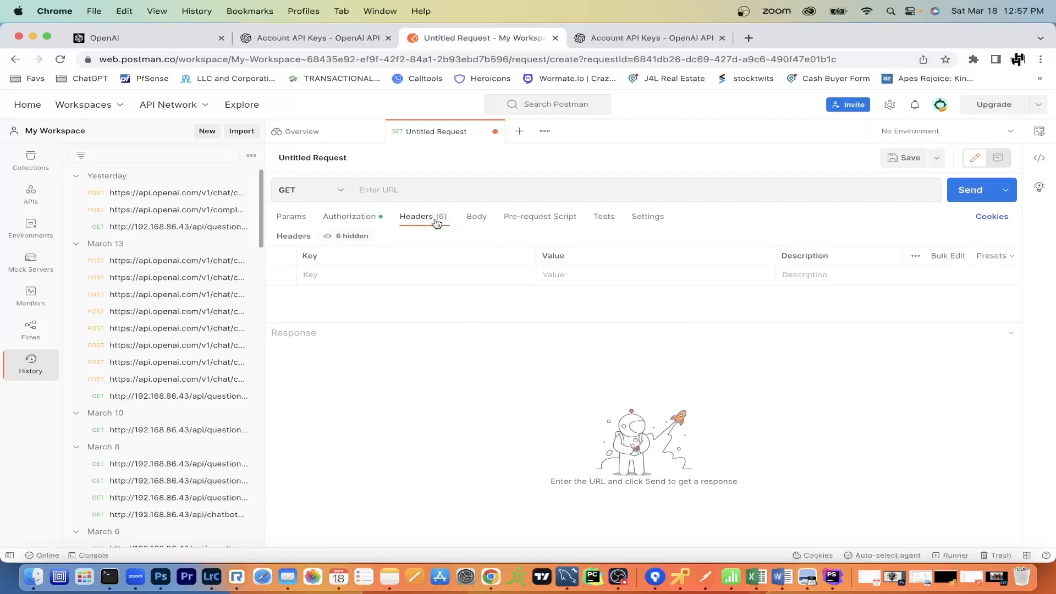
left_click(408, 274)
left_click(349, 236)
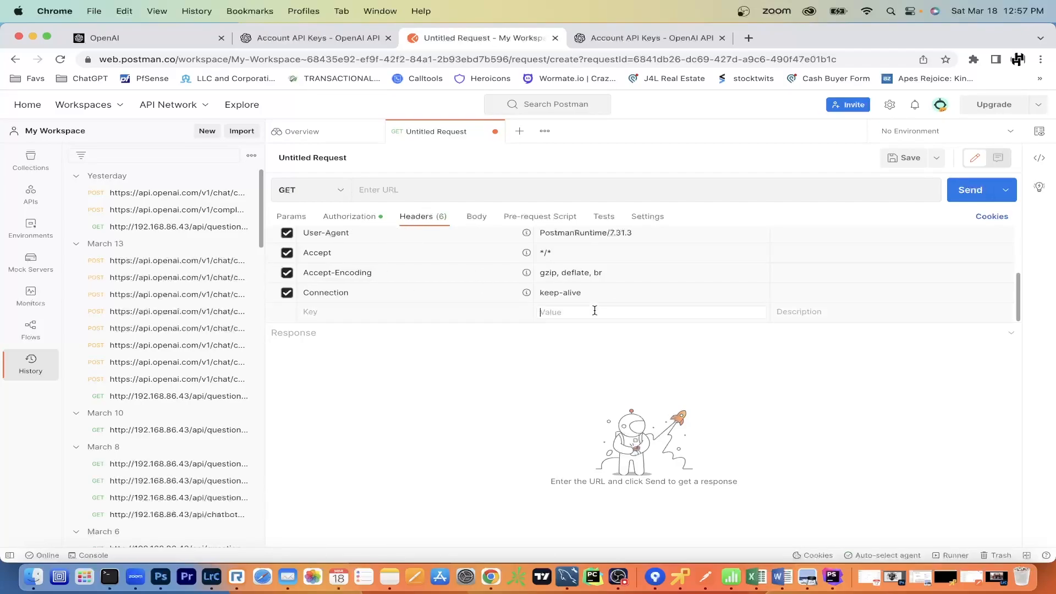
left_click(398, 314)
type("Co")
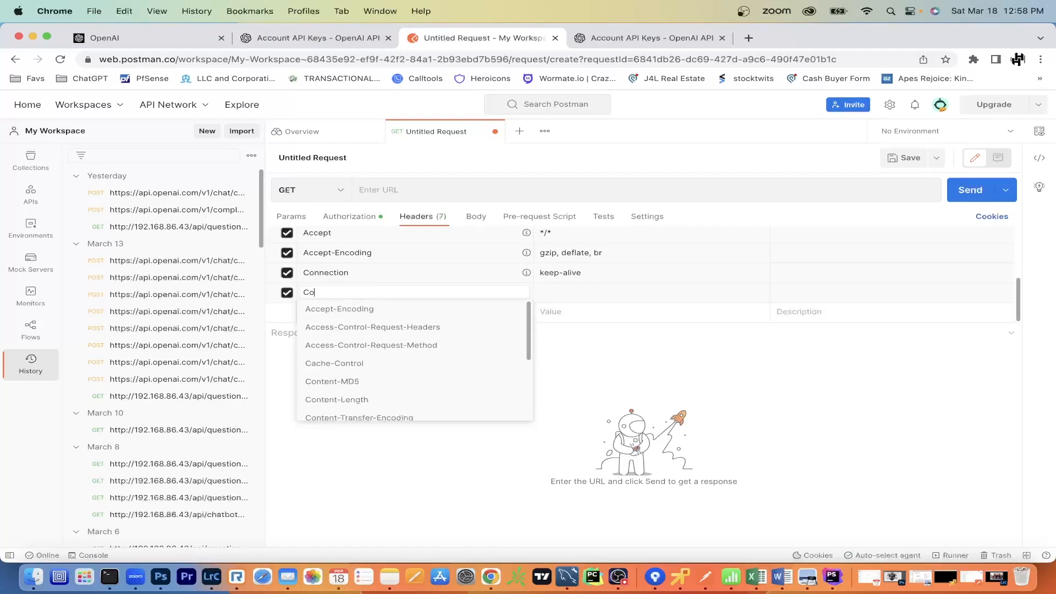
type("nten")
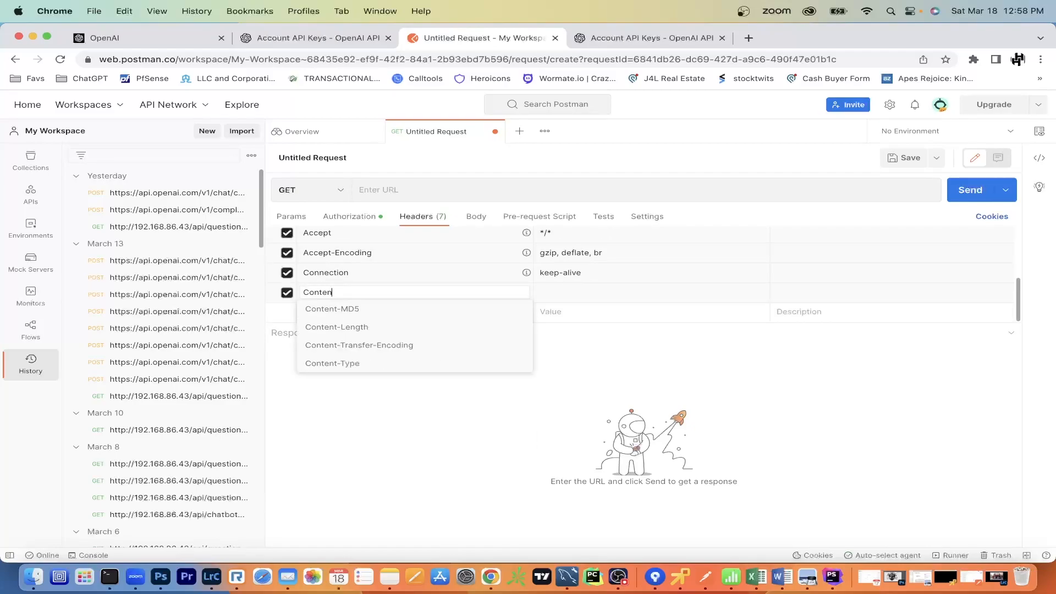
type("t-Ty")
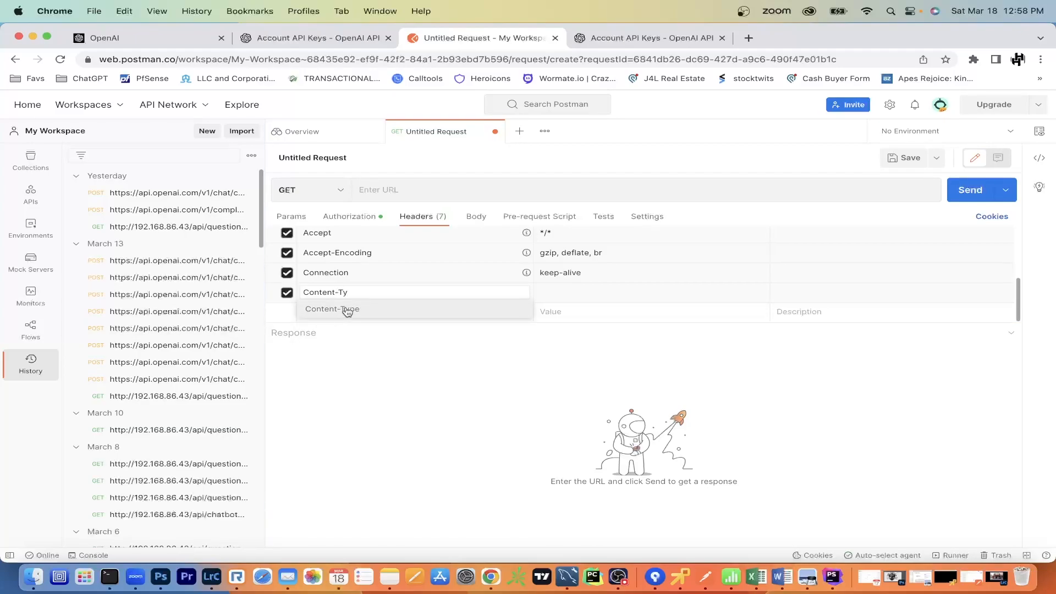
left_click(347, 312)
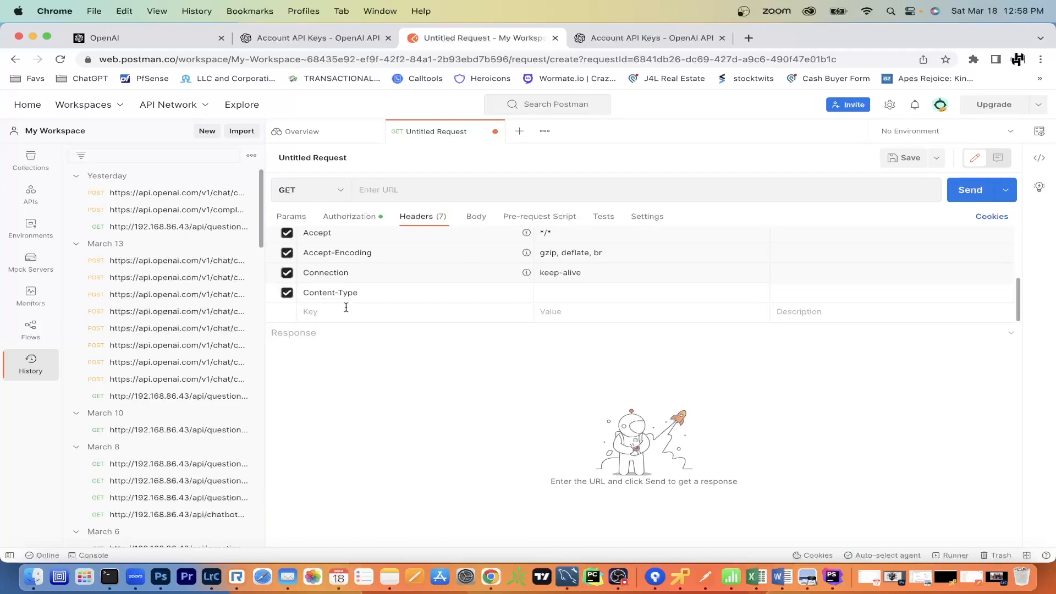
Set the Content-Type header's value to application/json and choose raw JSON as the request's body format
left_click(567, 292)
type("app")
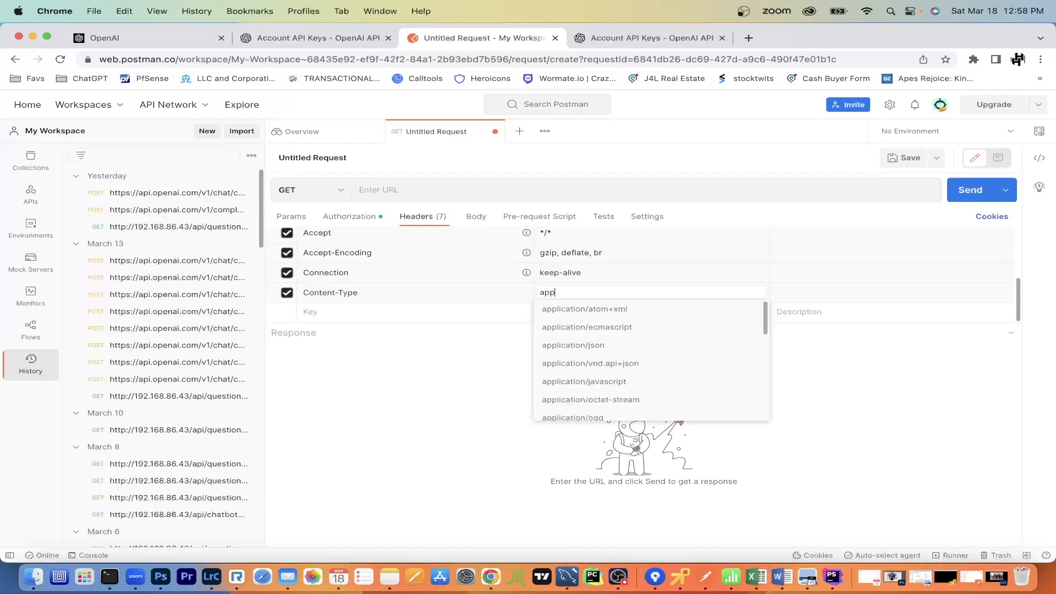
scroll(627, 387, "down", 3)
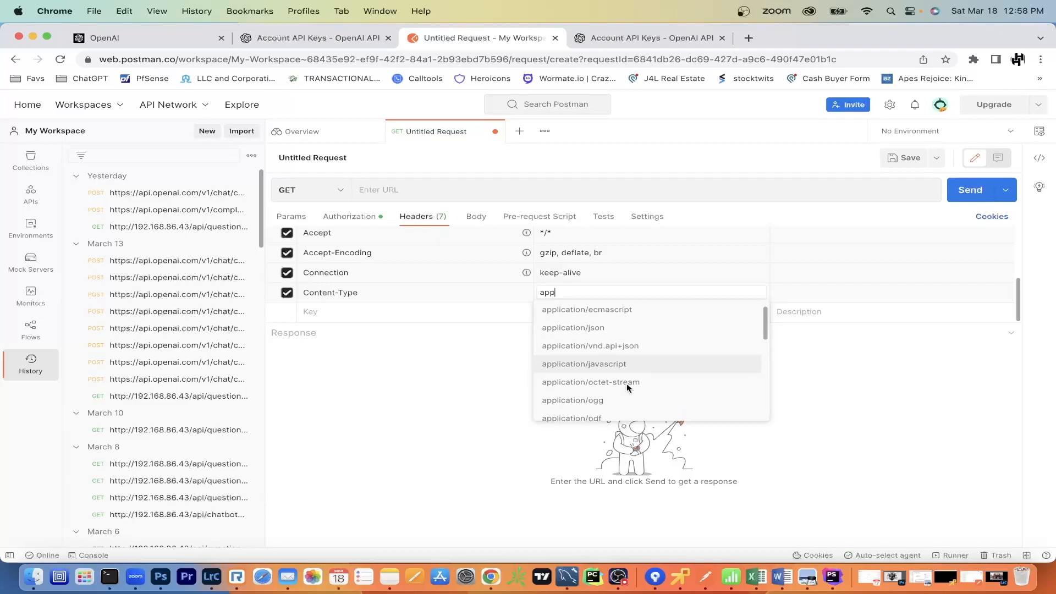
scroll(626, 387, "down", 4)
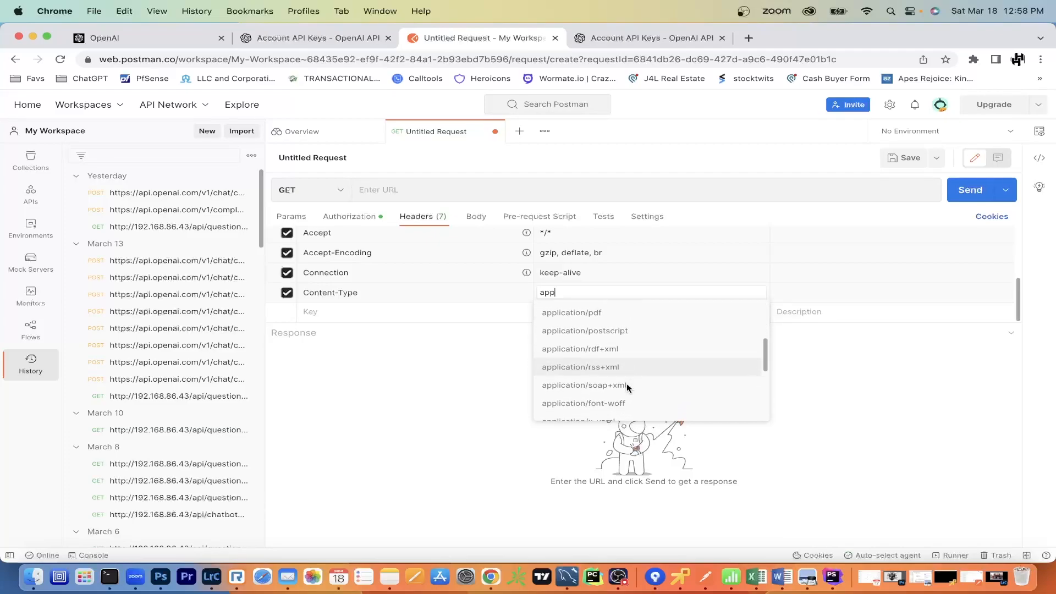
scroll(628, 387, "up", 7)
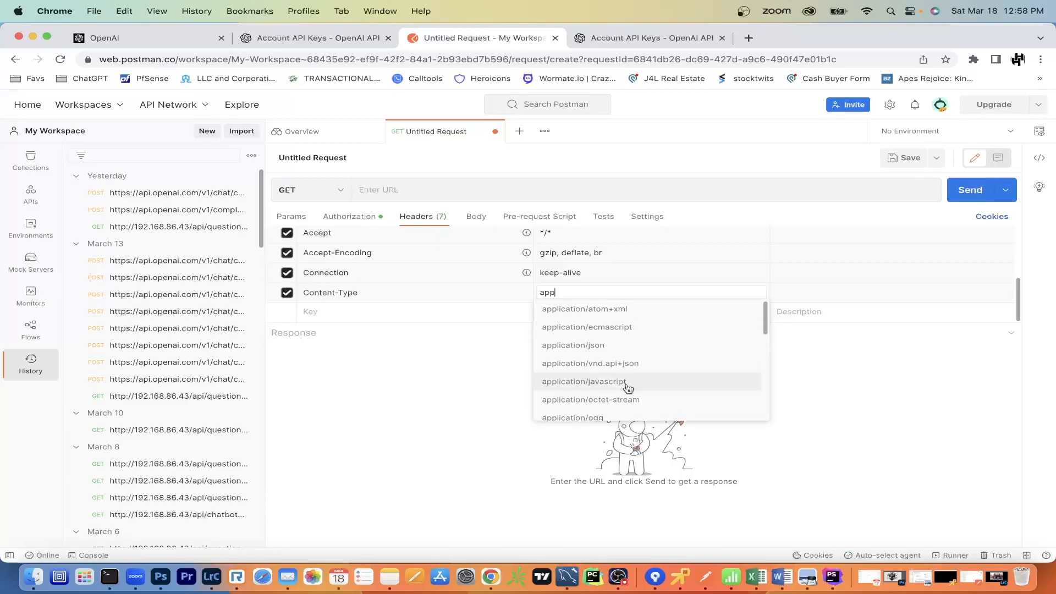
left_click(609, 346)
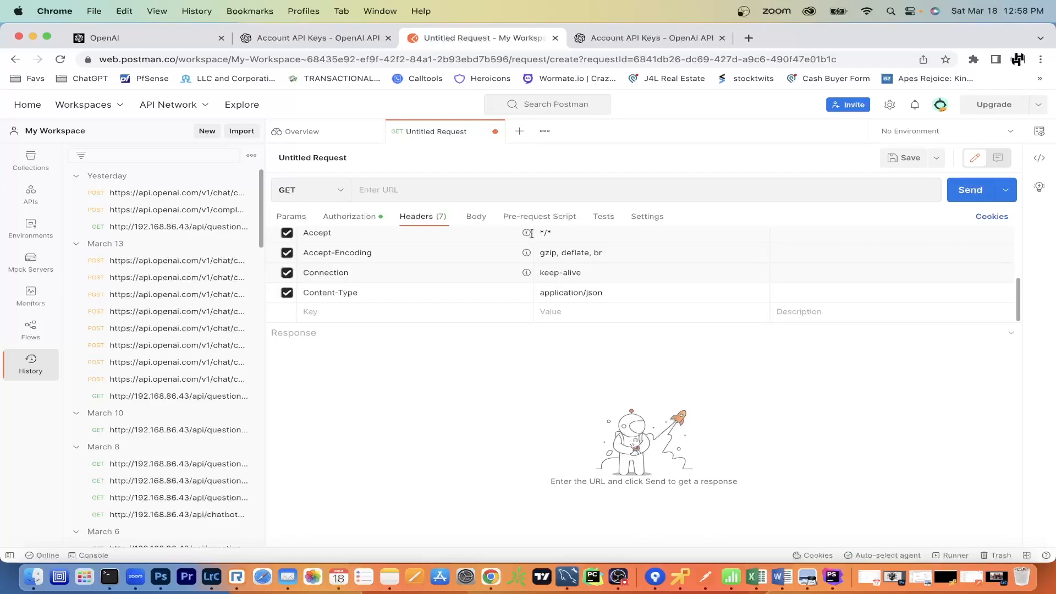
left_click(481, 223)
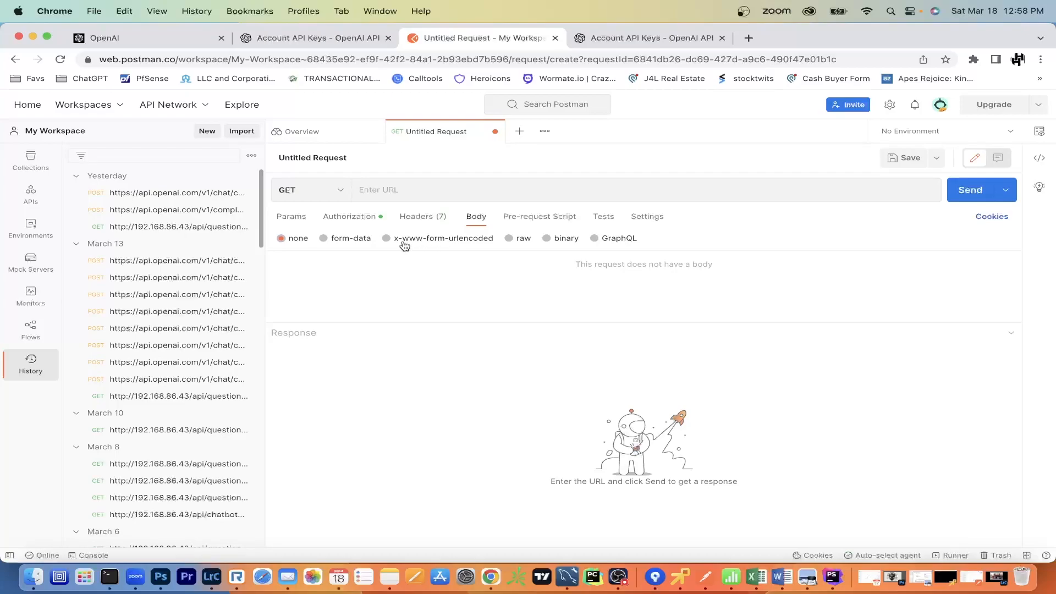
left_click(509, 239)
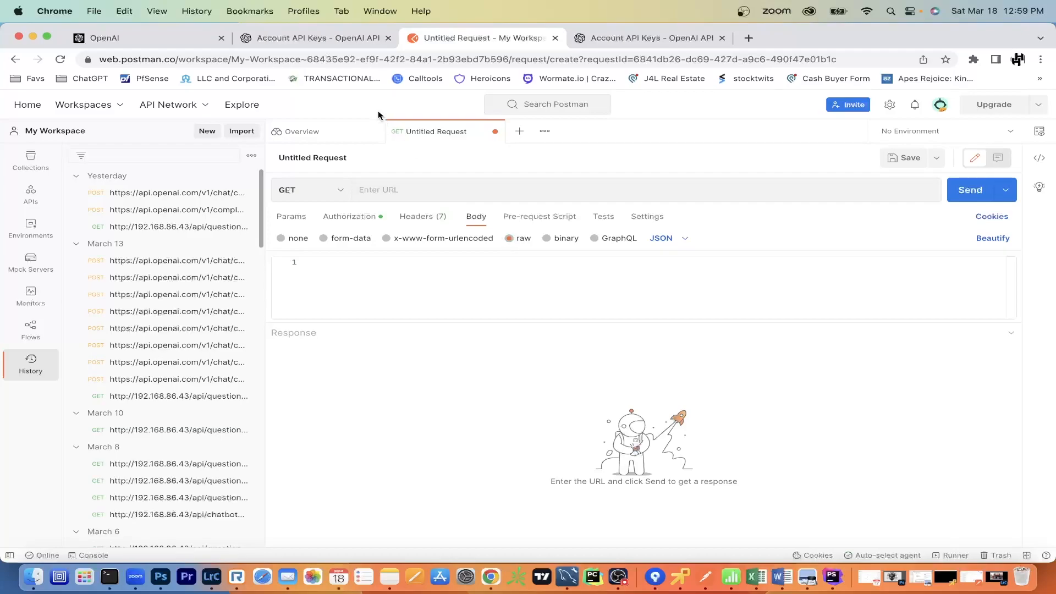
Switch to the OpenAI API site and examine the bearer authorization header in the API reference's Authentication section
left_click(326, 44)
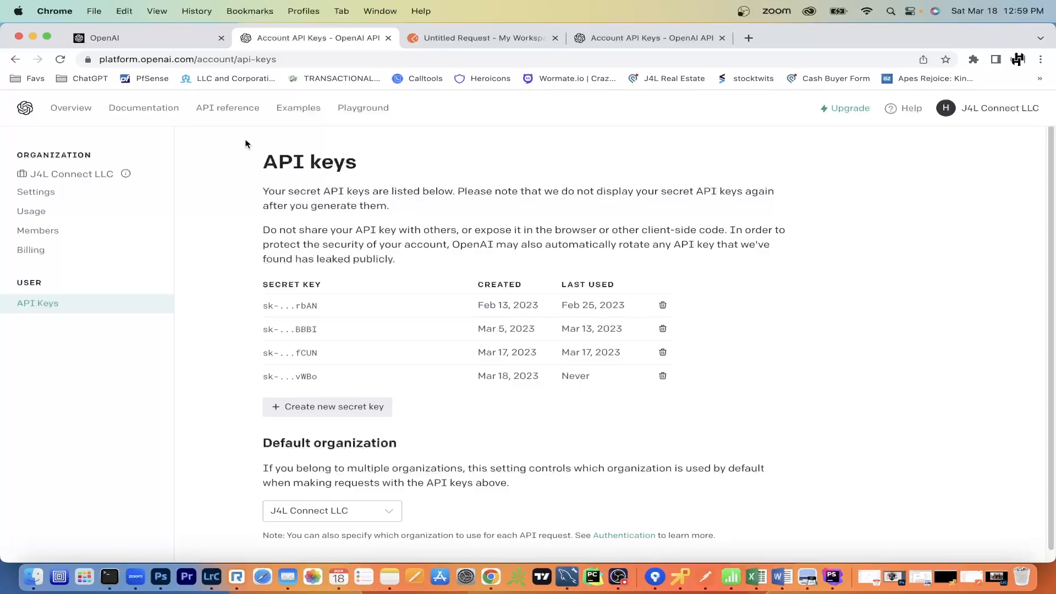
left_click(234, 110)
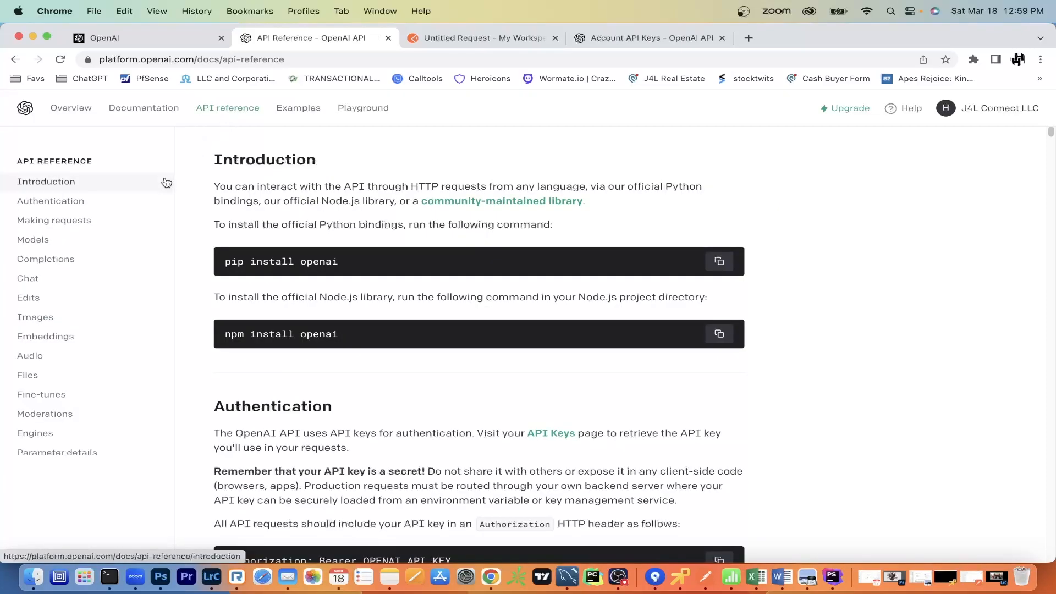
scroll(265, 203, "down", 2)
scroll(265, 203, "down", 2)
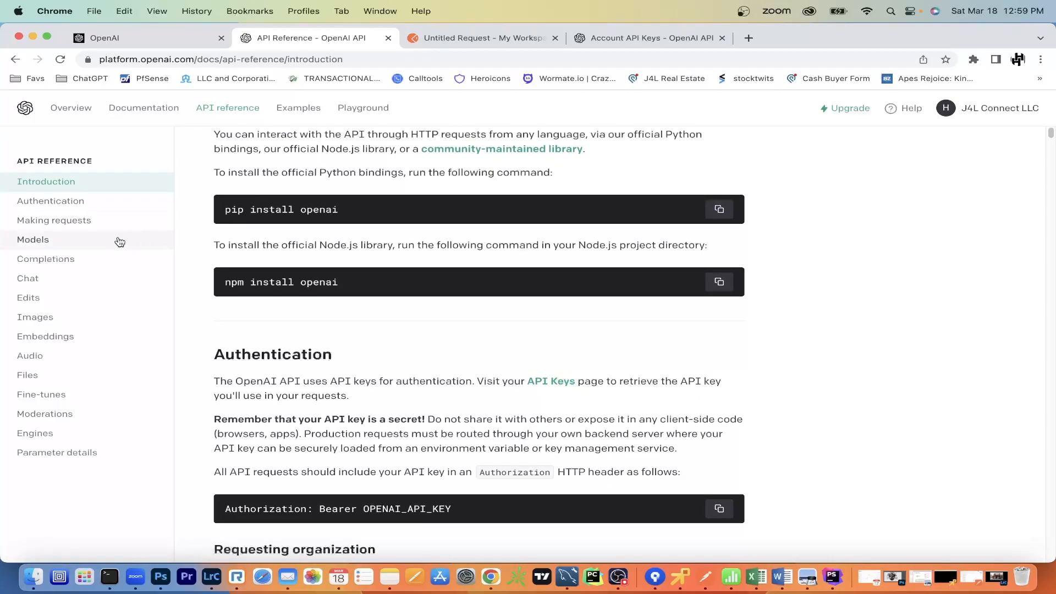
left_click(57, 206)
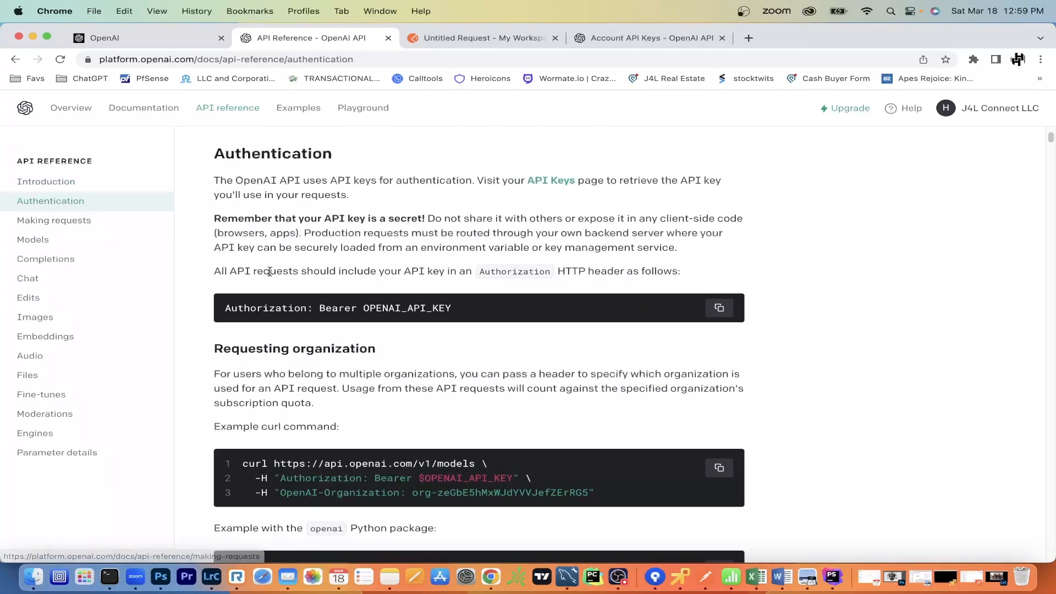
left_click_drag(370, 308, 455, 312)
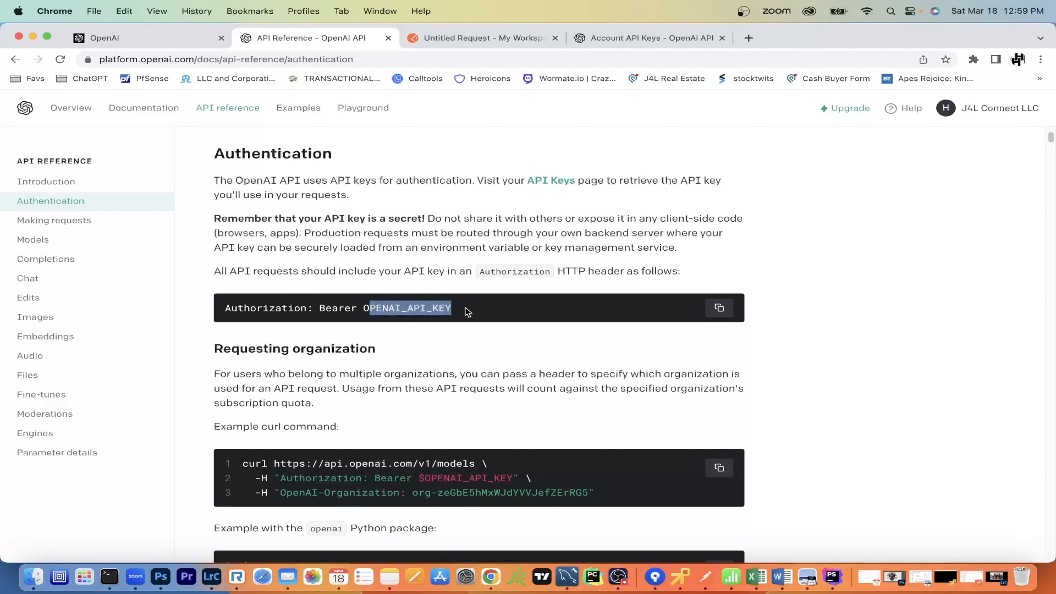
double_click(337, 308)
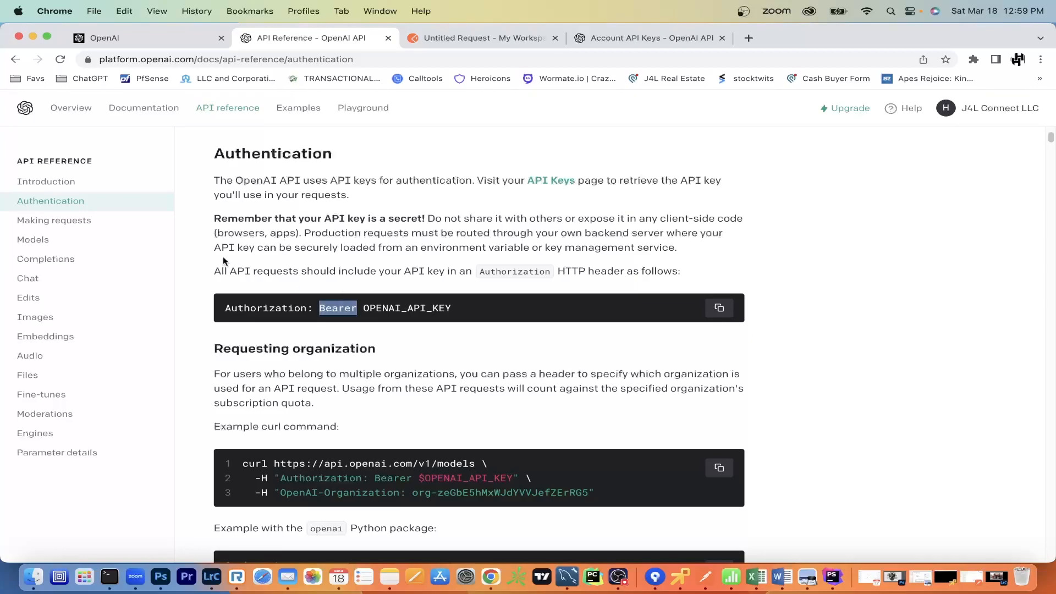
Examine the example curl command in the API reference's Making requests section, including its API key placeholder
left_click(100, 221)
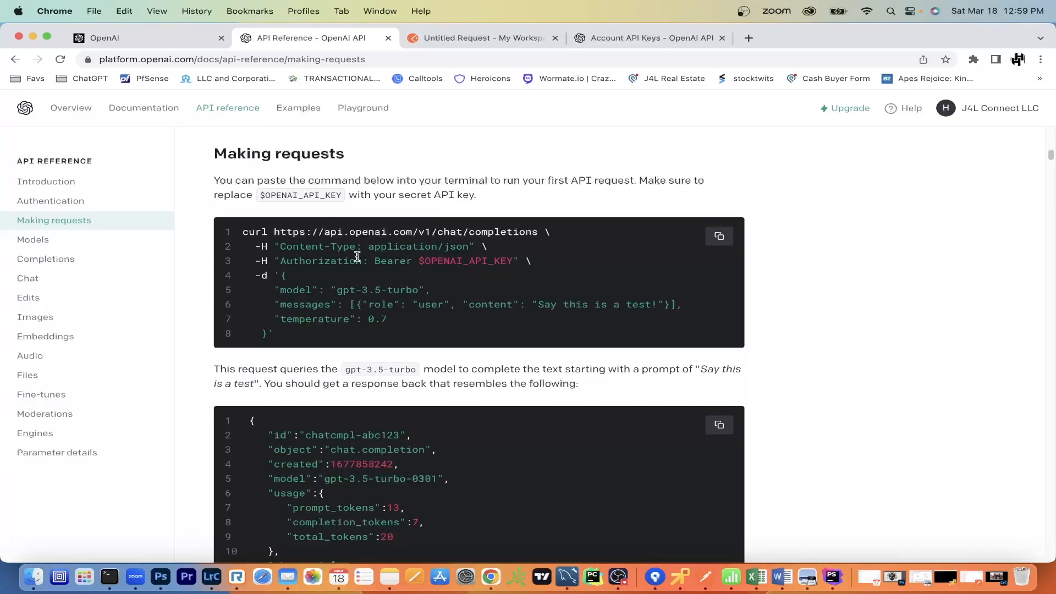
scroll(414, 299, "down", 1)
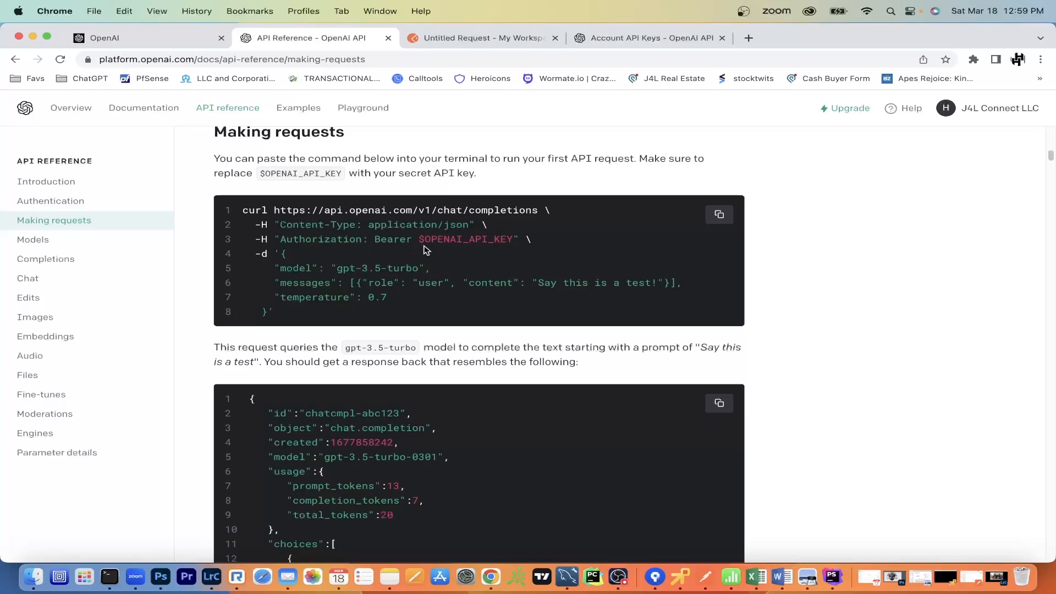
double_click(468, 241)
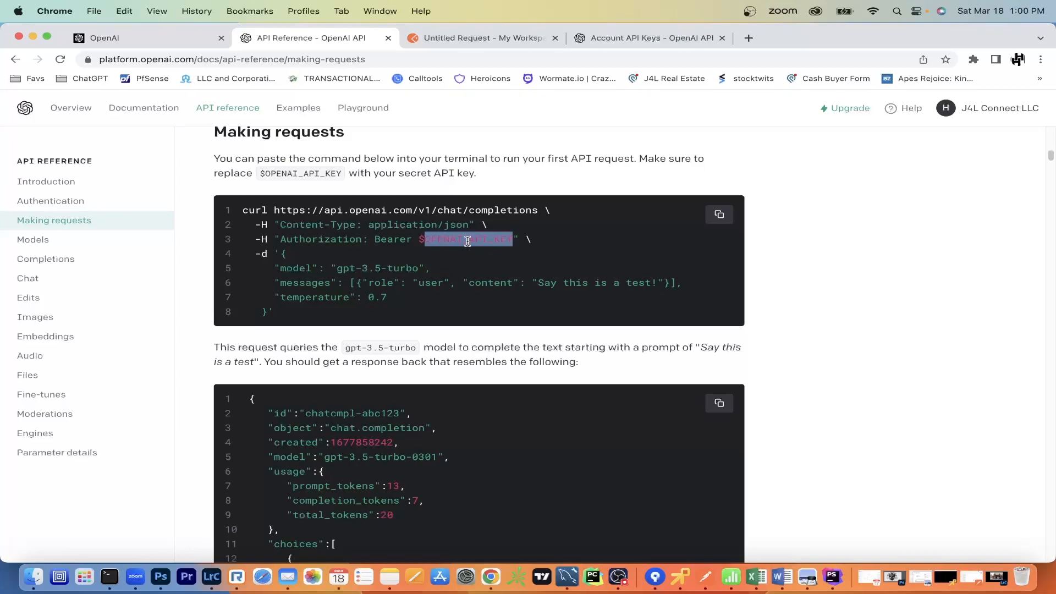
left_click(319, 261)
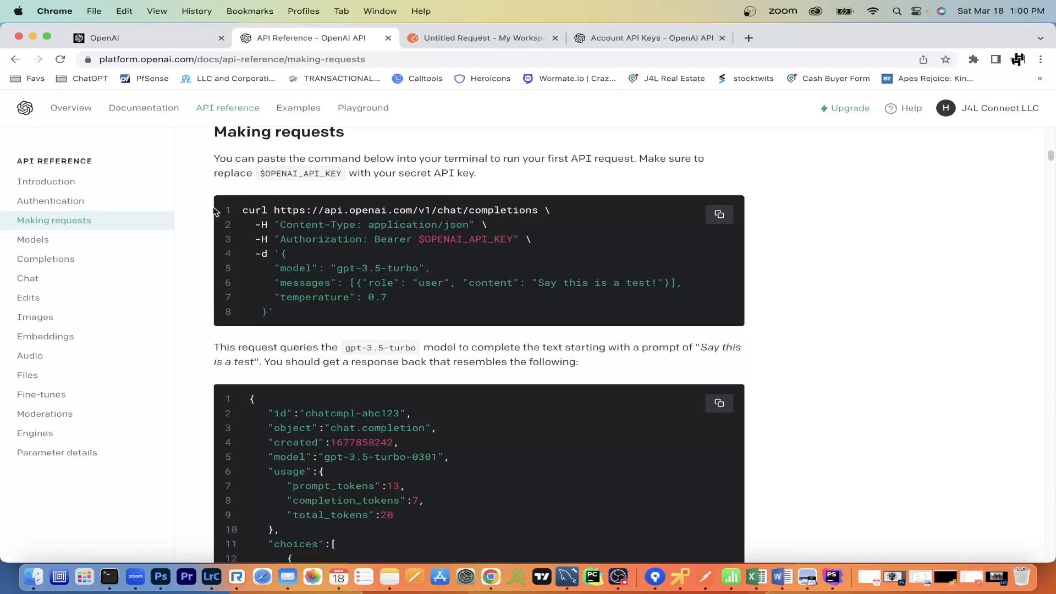
left_click(39, 281)
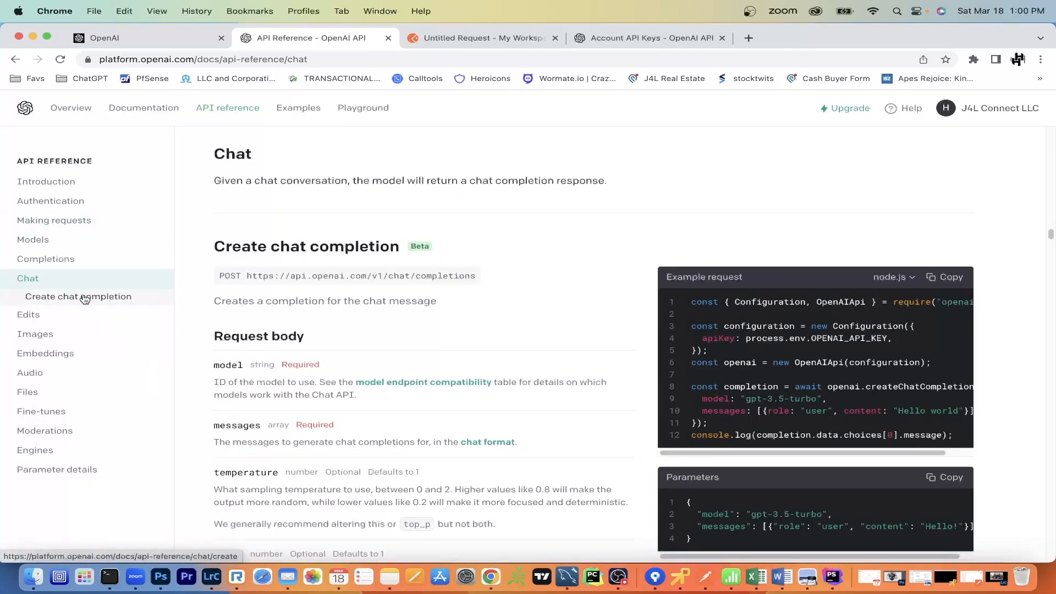
left_click(83, 297)
left_click(42, 285)
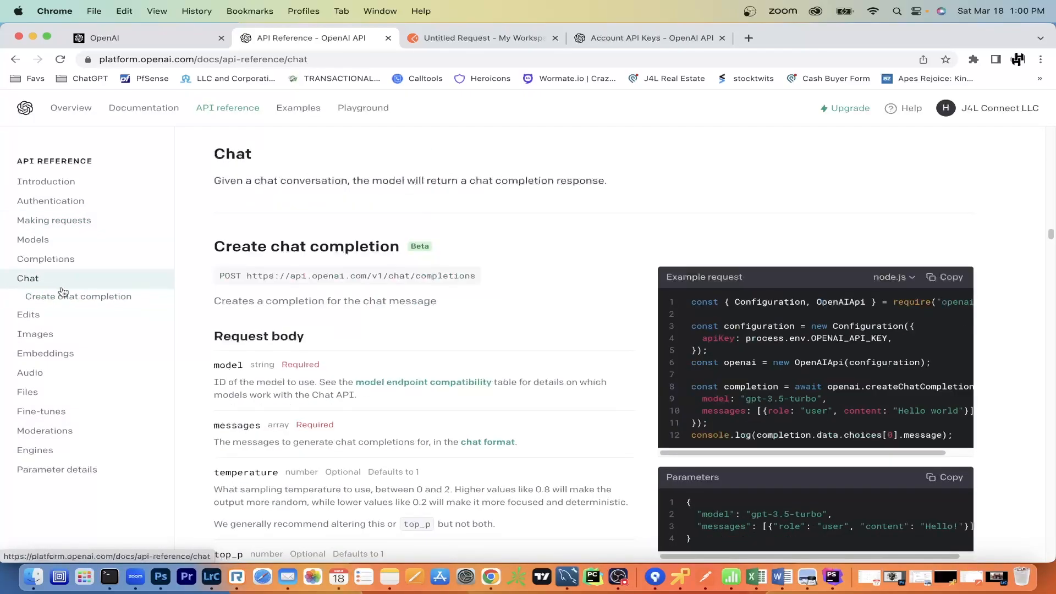
left_click(73, 294)
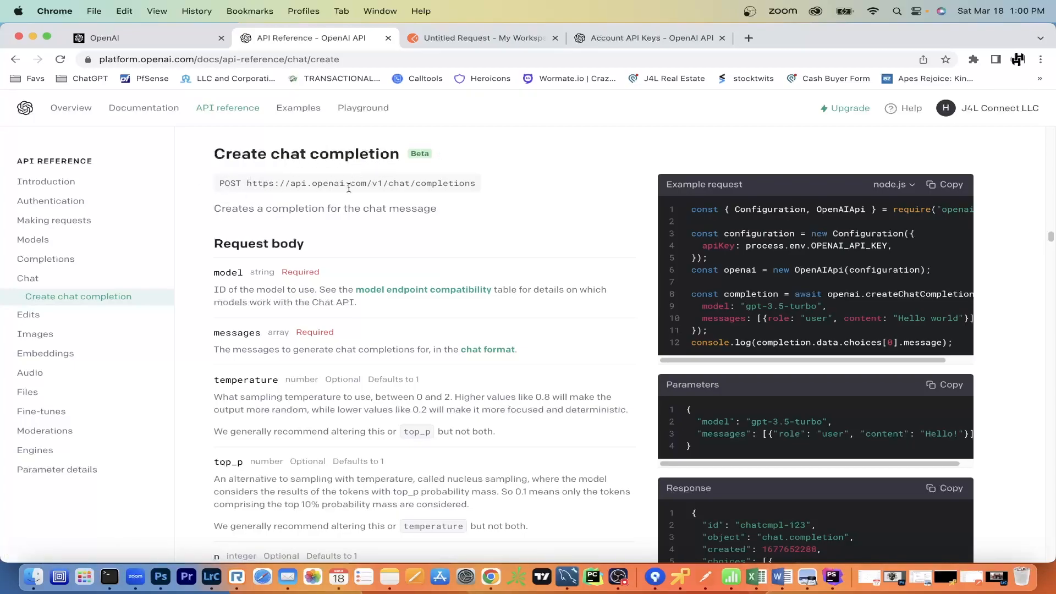
left_click_drag(247, 183, 255, 183)
left_click(254, 183)
left_click(245, 184)
left_click_drag(247, 184, 490, 183)
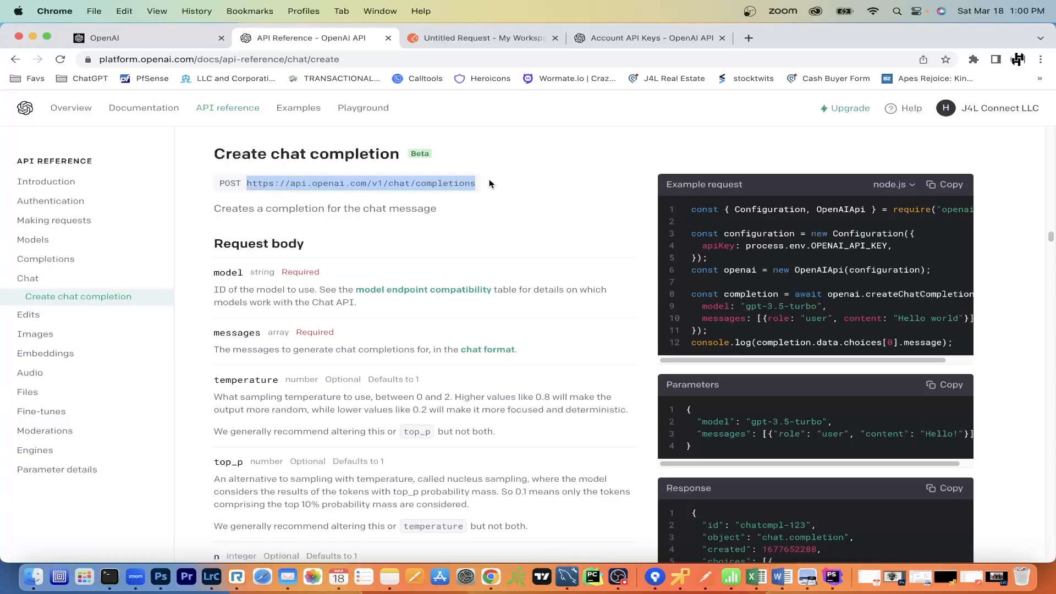
key("super+c")
key("super+c")
Switch back to the Postman request and paste the copied chat completions endpoint as its URL
left_click(454, 38)
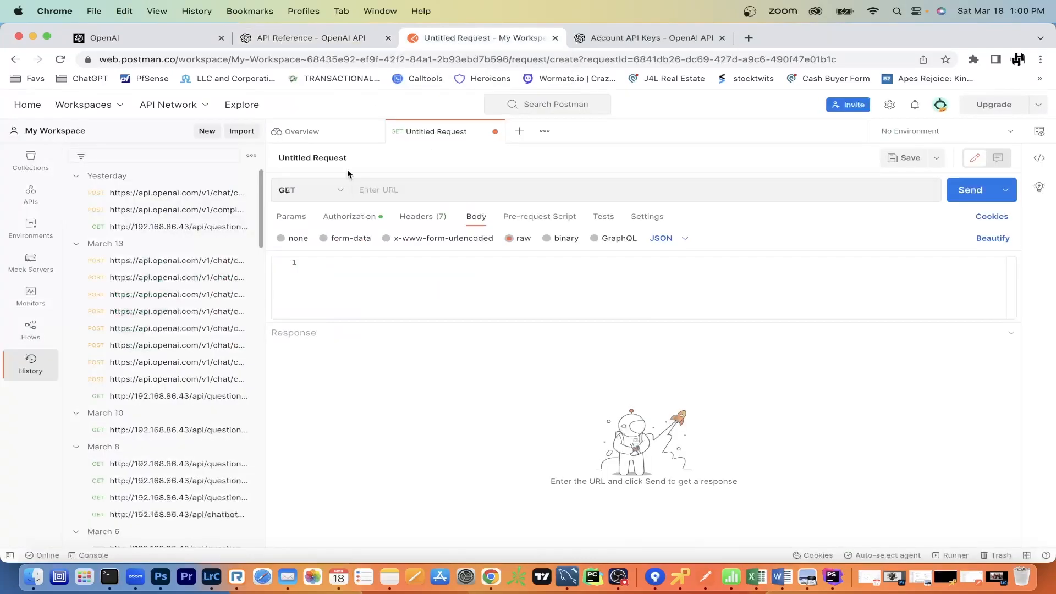
left_click(392, 191)
key("super+v")
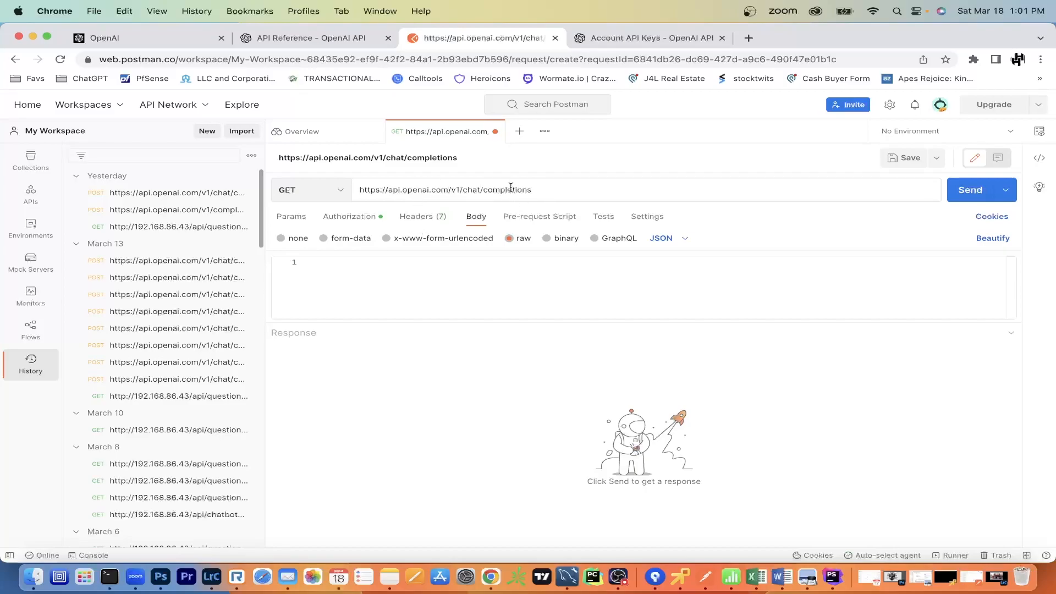
Check the HTTP method in the Create chat completion reference and set the Postman request's method to POST
left_click(326, 38)
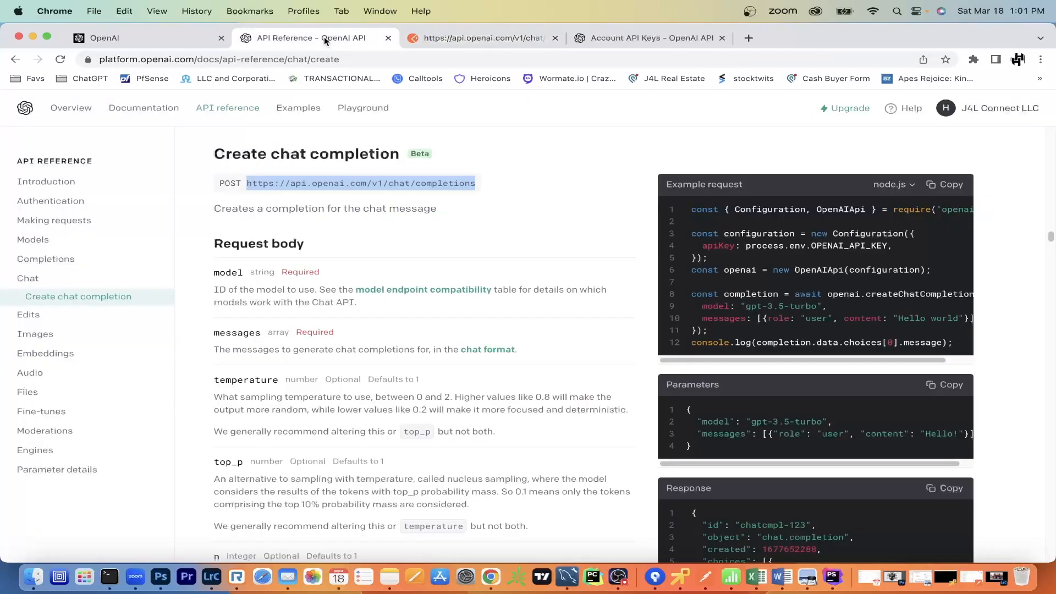
double_click(231, 184)
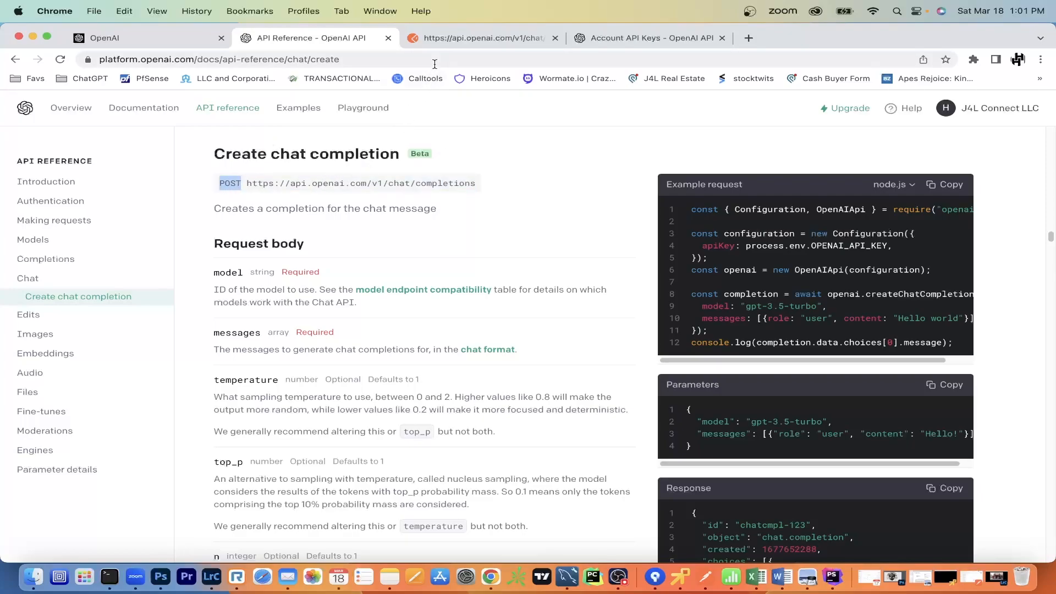
left_click(441, 38)
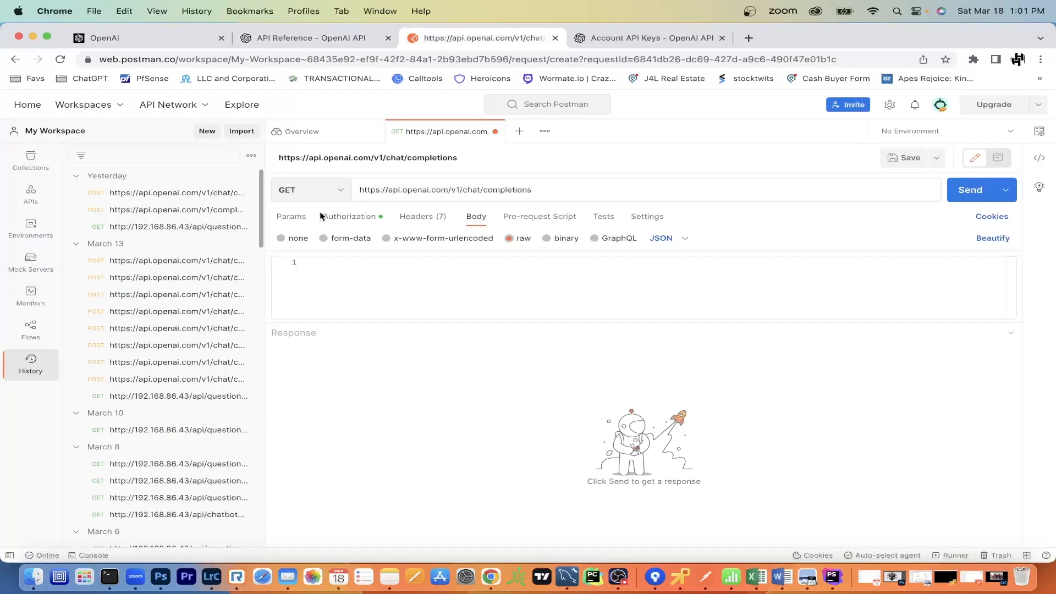
left_click(333, 191)
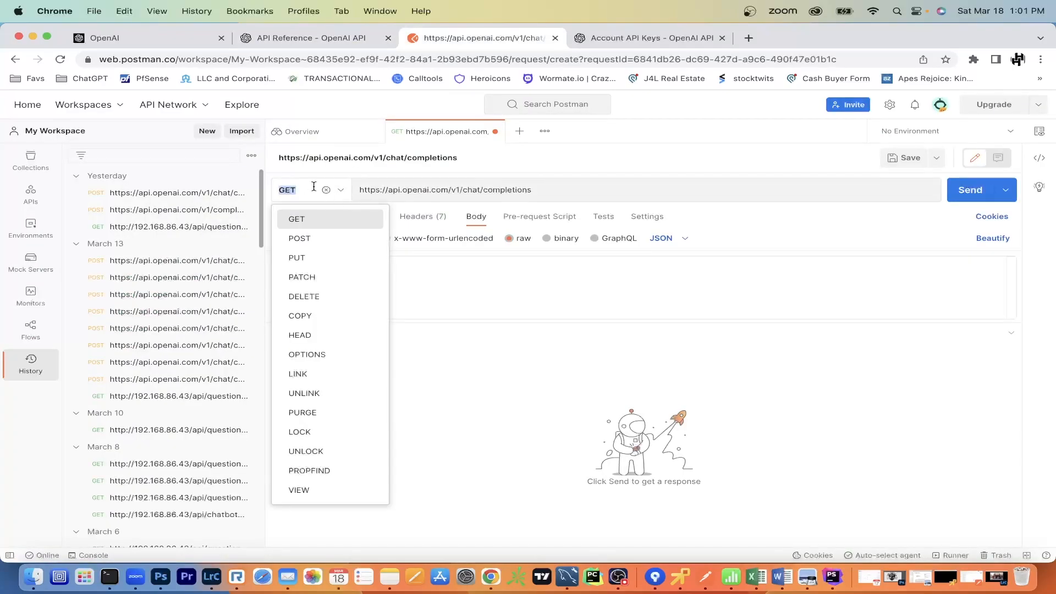
left_click(299, 238)
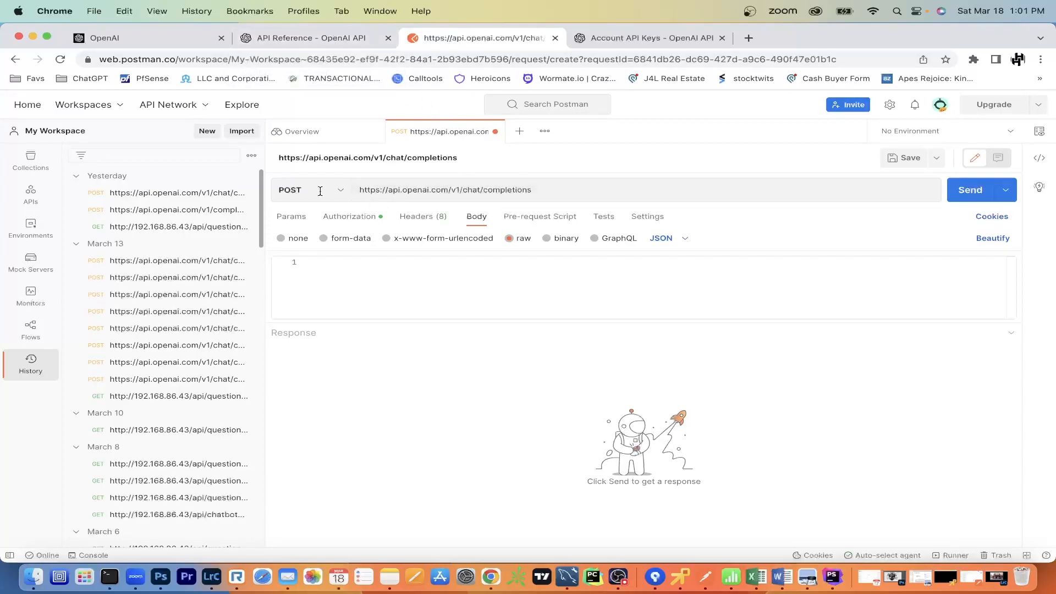
left_click(564, 193)
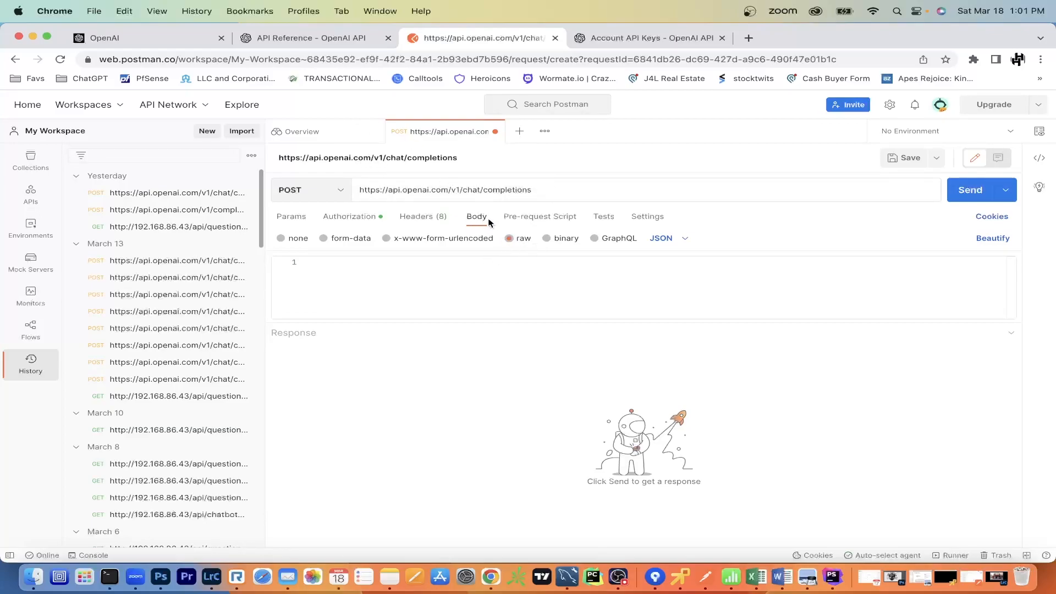
Copy the Parameters example from the Create chat completion reference and paste it into the Postman request's raw JSON body
left_click(335, 35)
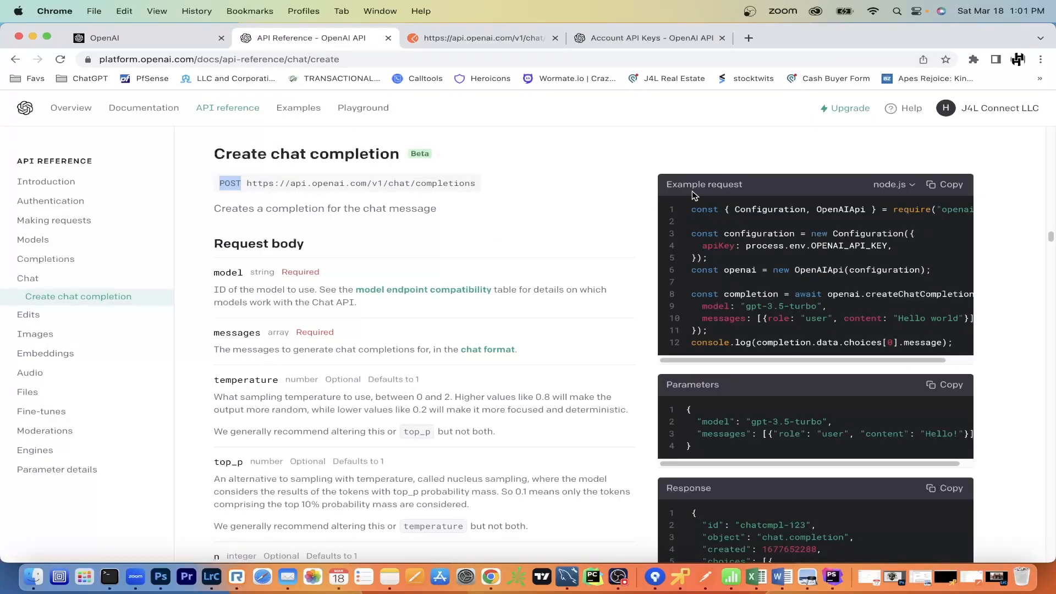
scroll(692, 191, "down", 1)
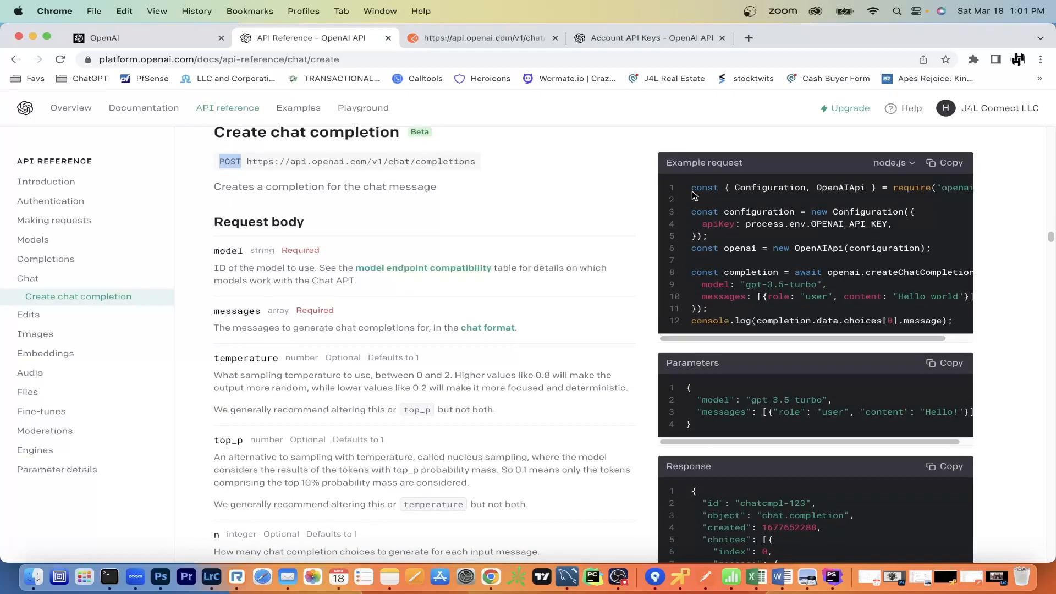
scroll(692, 190, "down", 2)
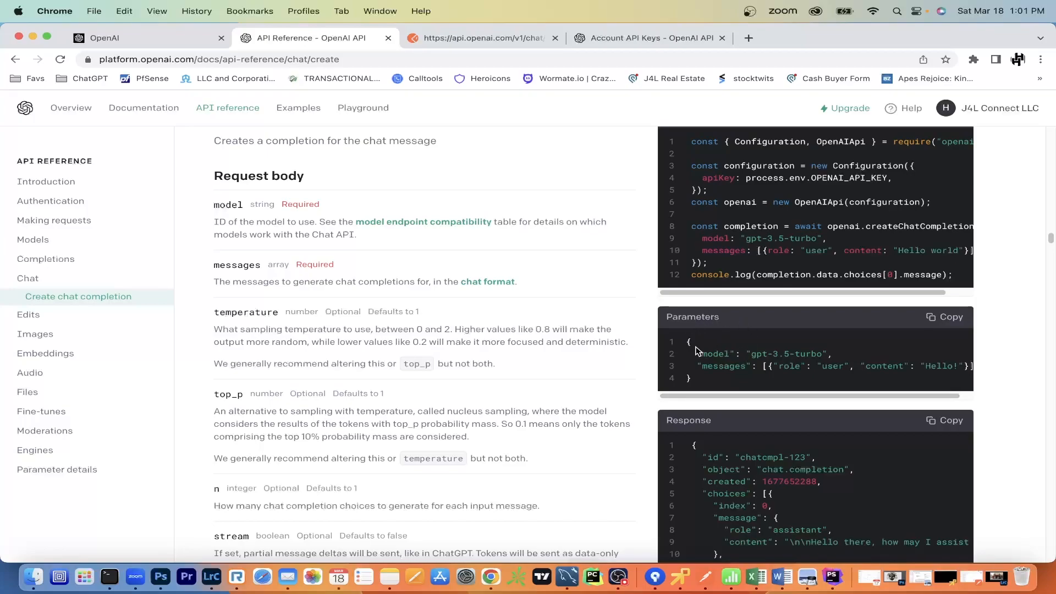
left_click(945, 318)
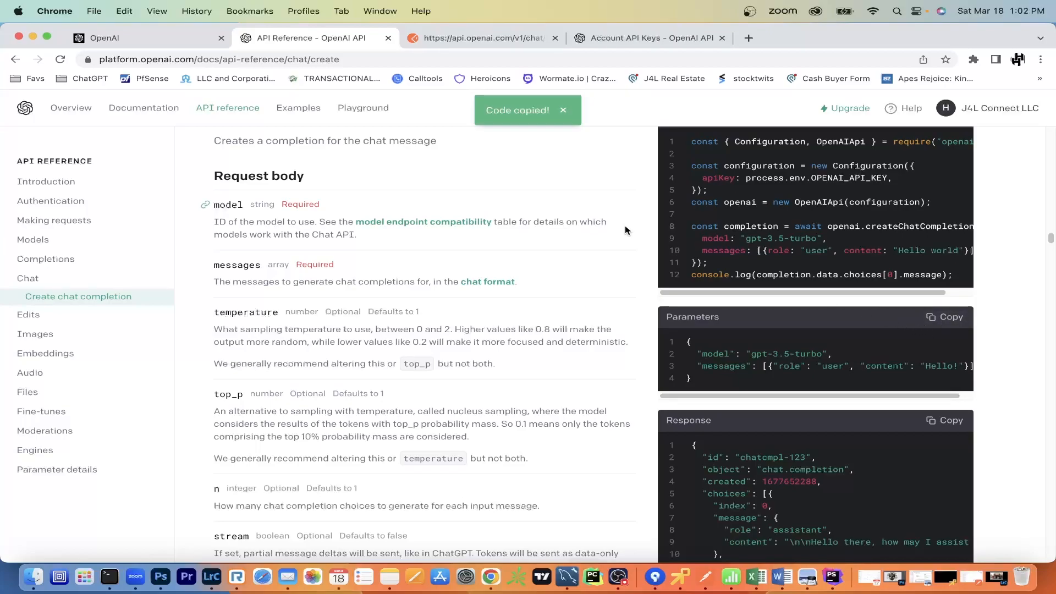
left_click(451, 39)
left_click(313, 264)
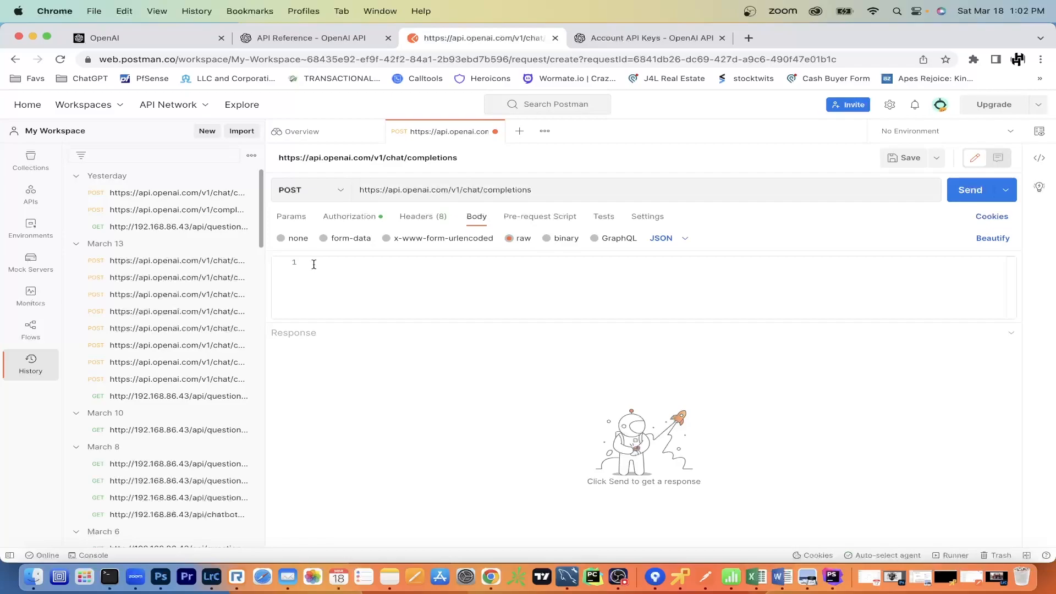
key("super+v")
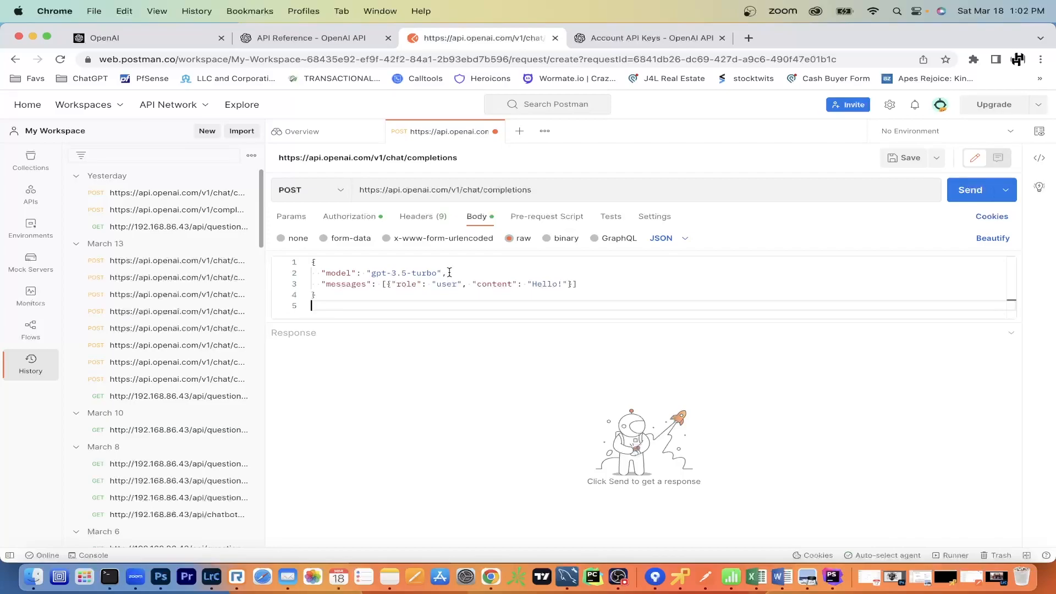
Examine the available models in OpenAI's documentation, from the Models overview through the GPT-4 and GPT-3.5 sections
left_click(349, 39)
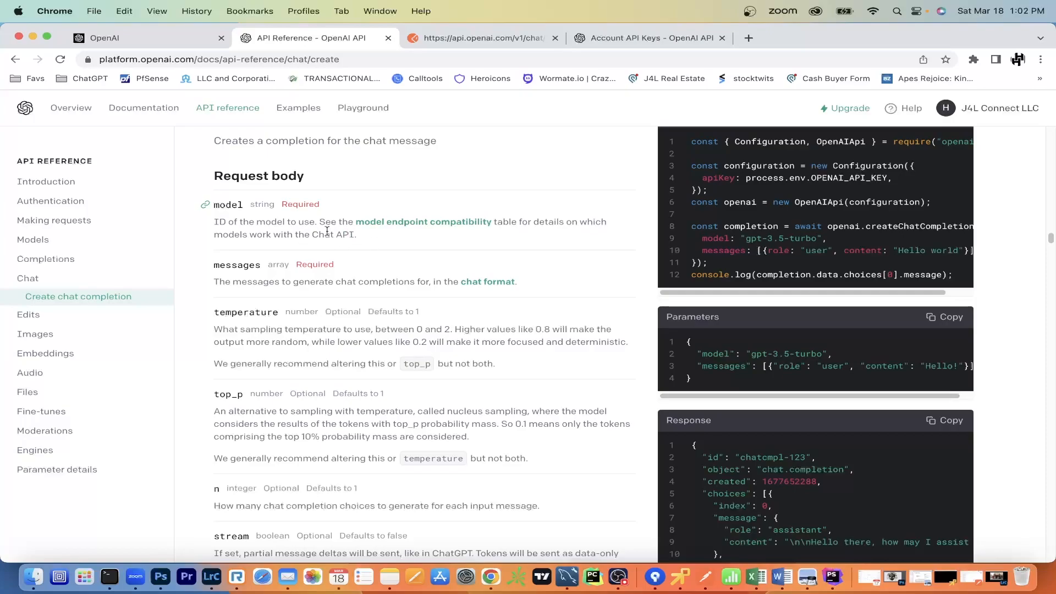
left_click(53, 241)
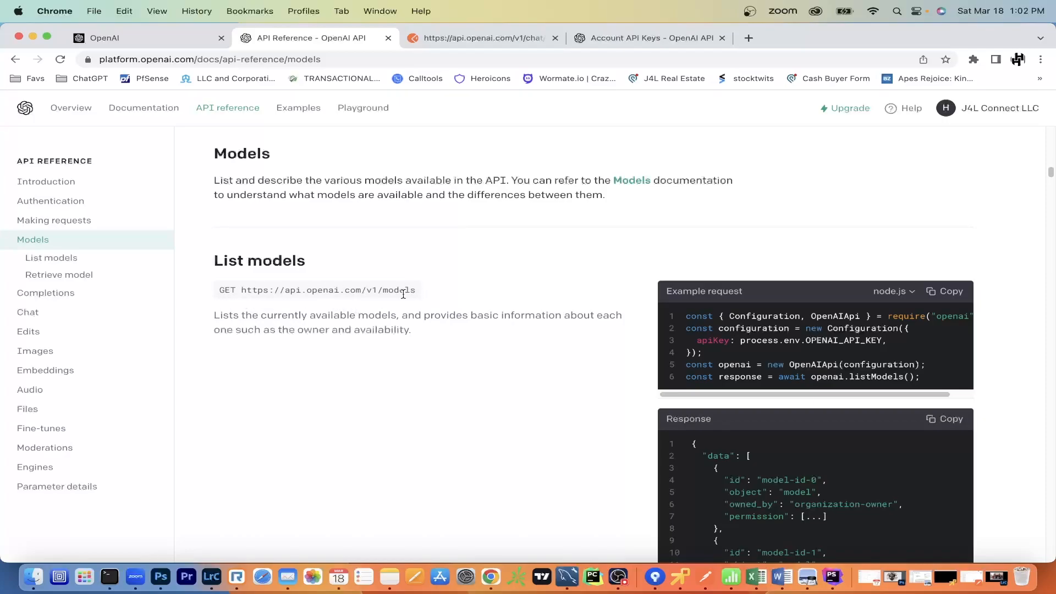
left_click(130, 107)
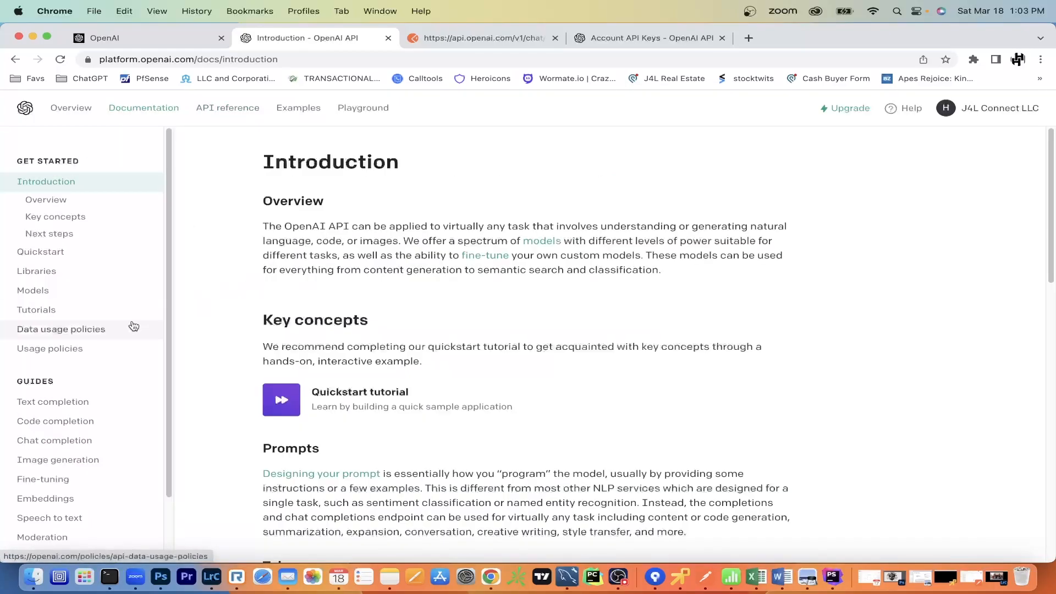
left_click(40, 290)
scroll(493, 291, "down", 2)
scroll(493, 295, "down", 2)
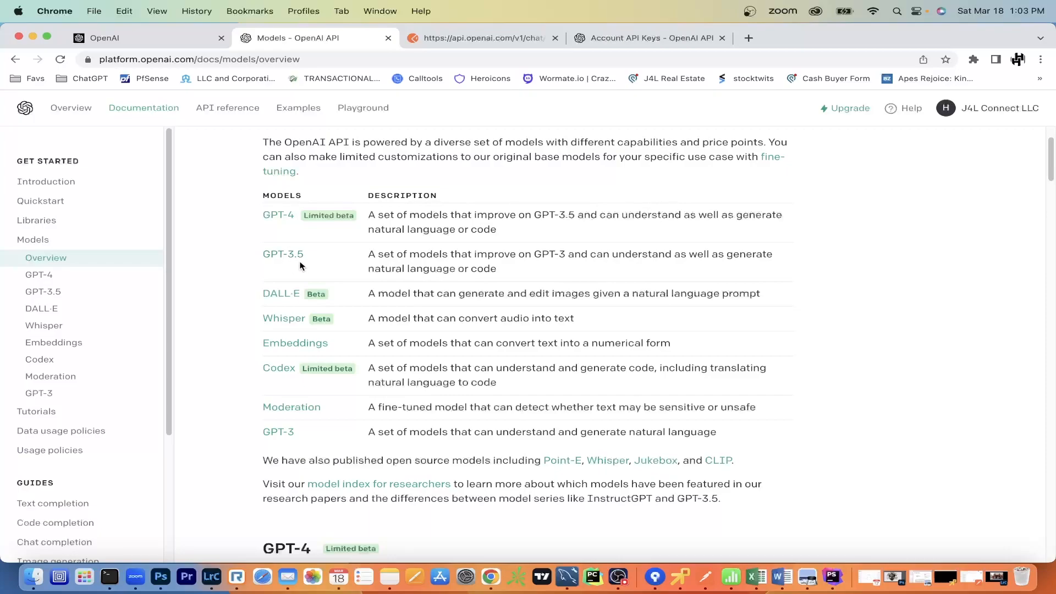
scroll(479, 275, "down", 2)
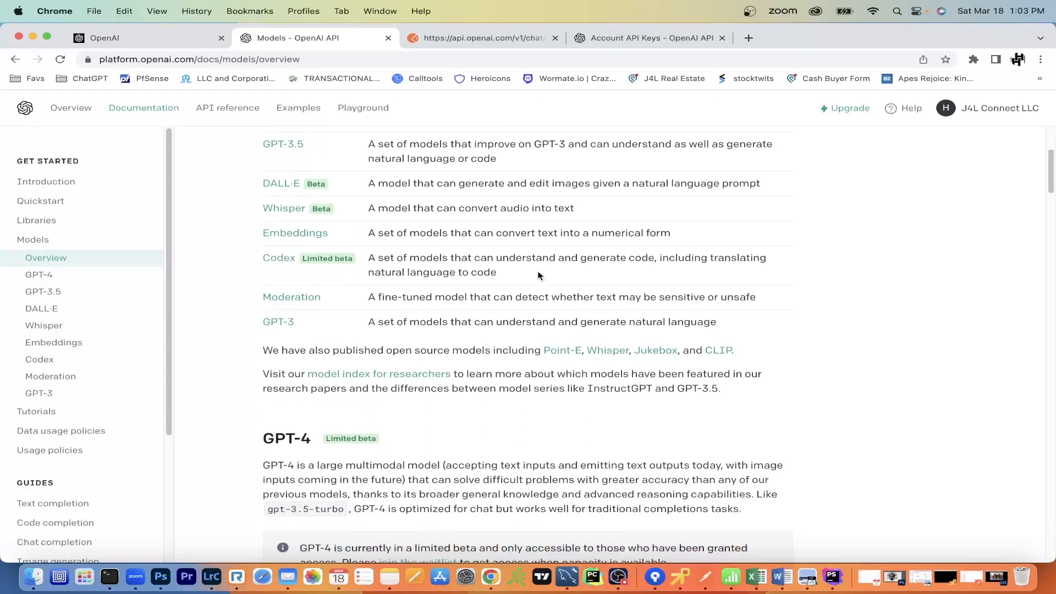
scroll(497, 380, "down", 6)
scroll(497, 379, "down", 10)
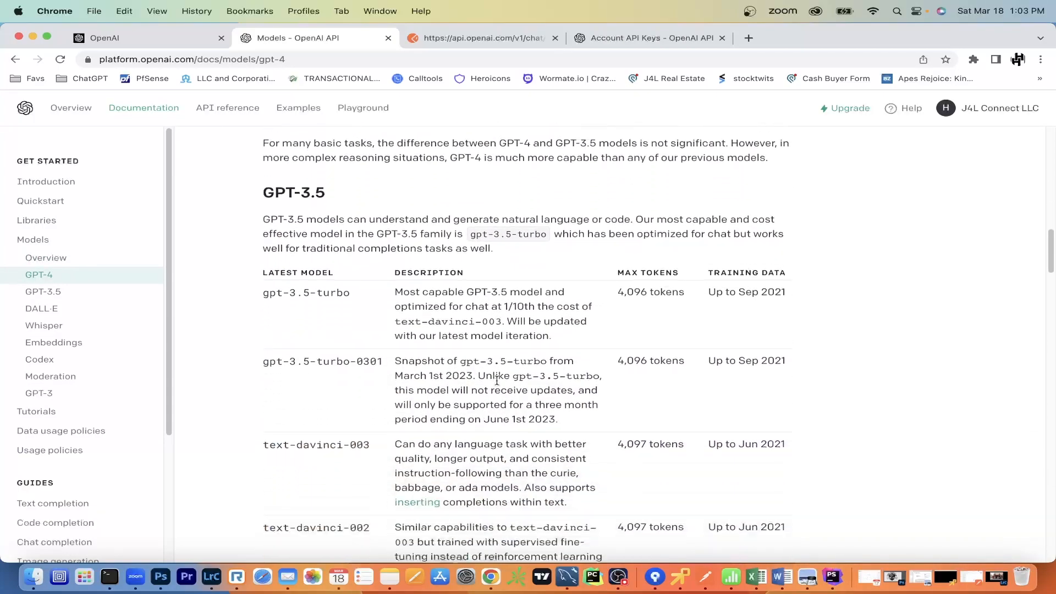
scroll(497, 380, "down", 3)
scroll(497, 380, "up", 7)
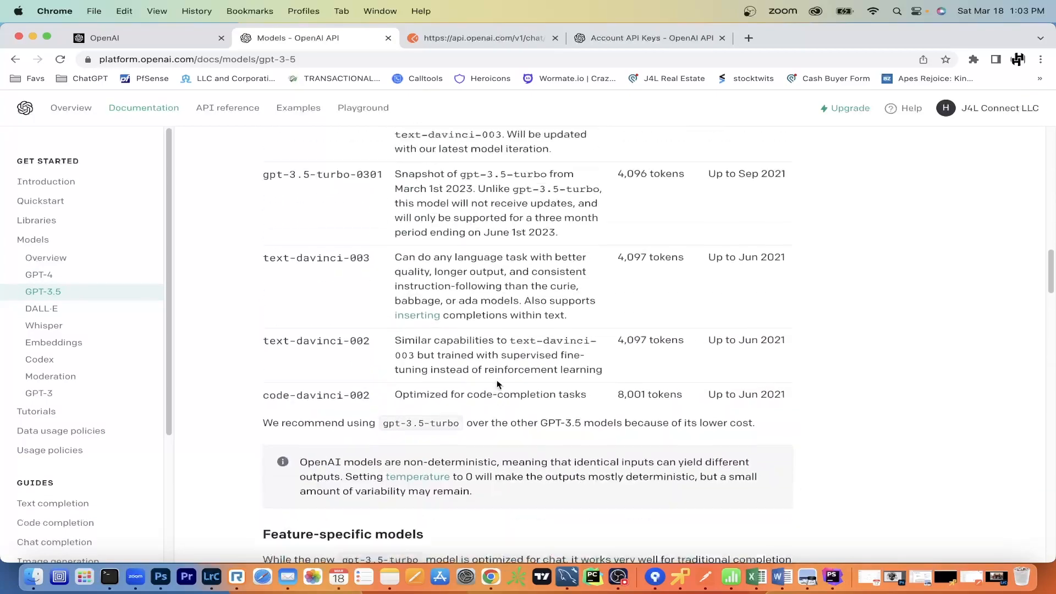
scroll(495, 378, "up", 14)
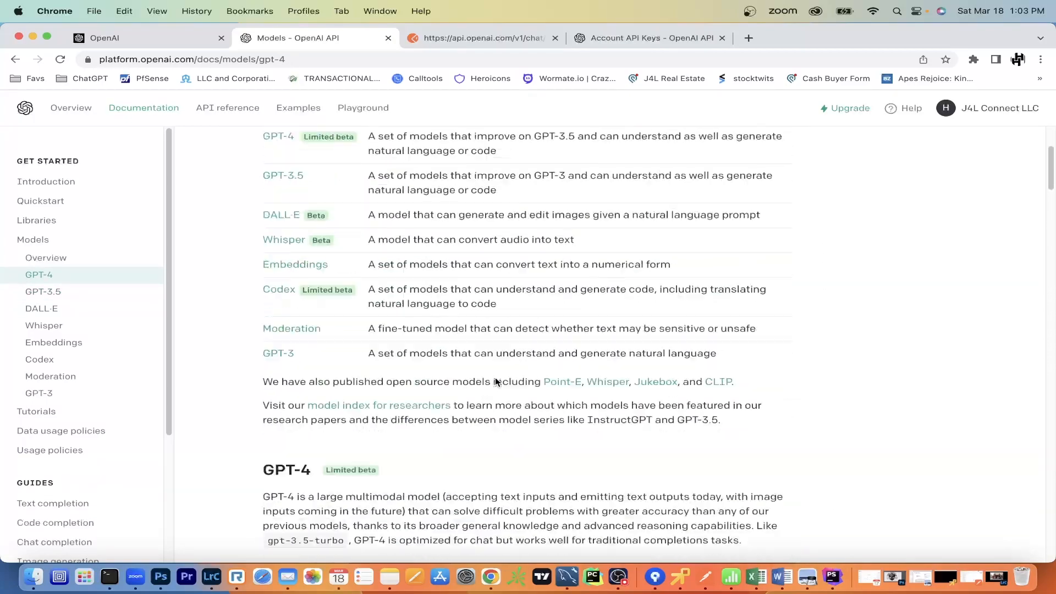
Return to the API reference and review the request parameters of Create completion under Completions
left_click(227, 108)
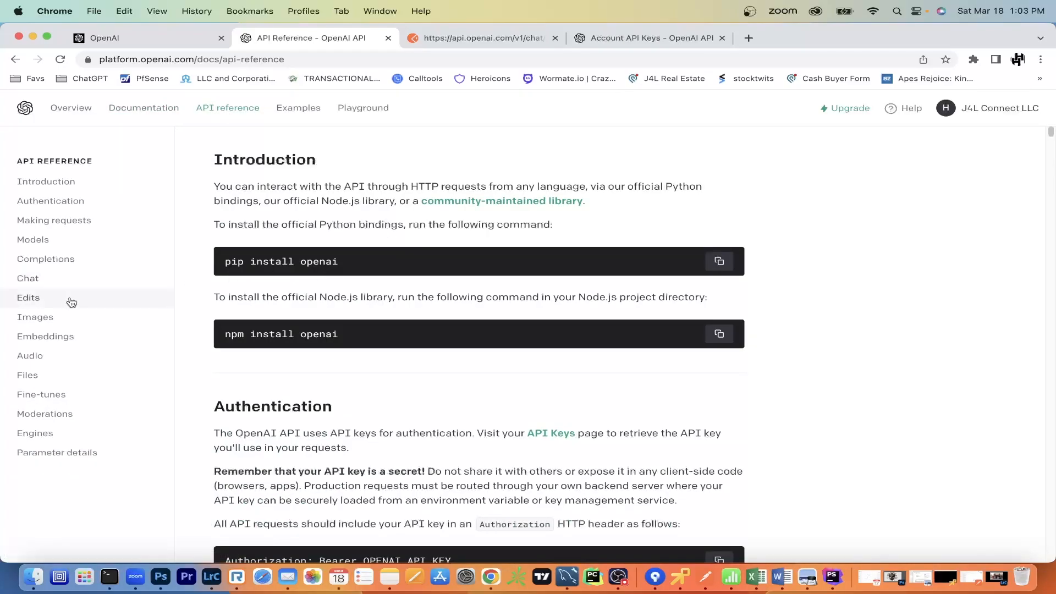
left_click(69, 262)
left_click(68, 277)
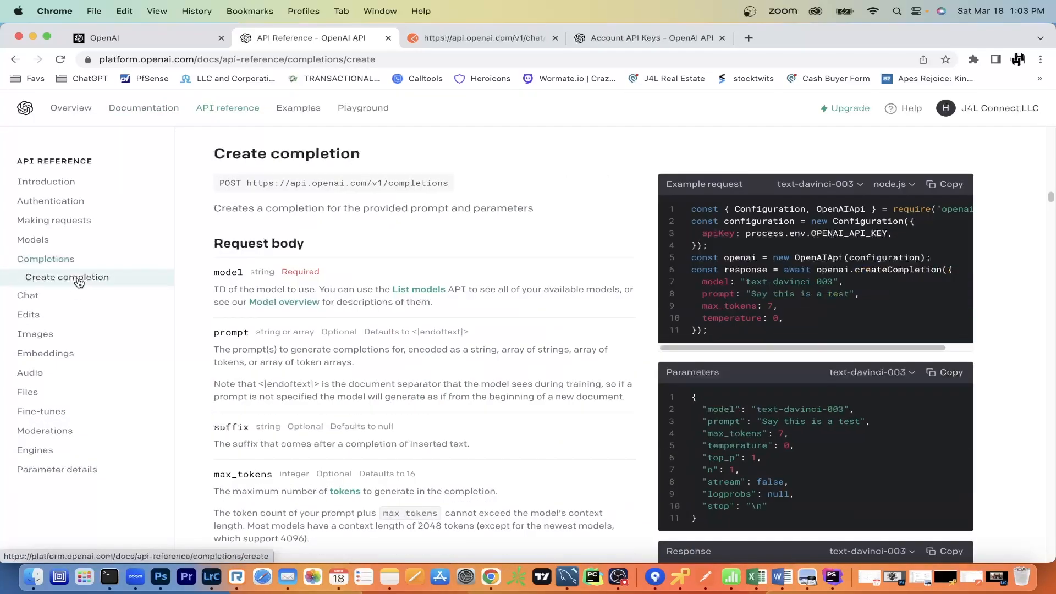
scroll(472, 329, "down", 3)
scroll(471, 325, "down", 3)
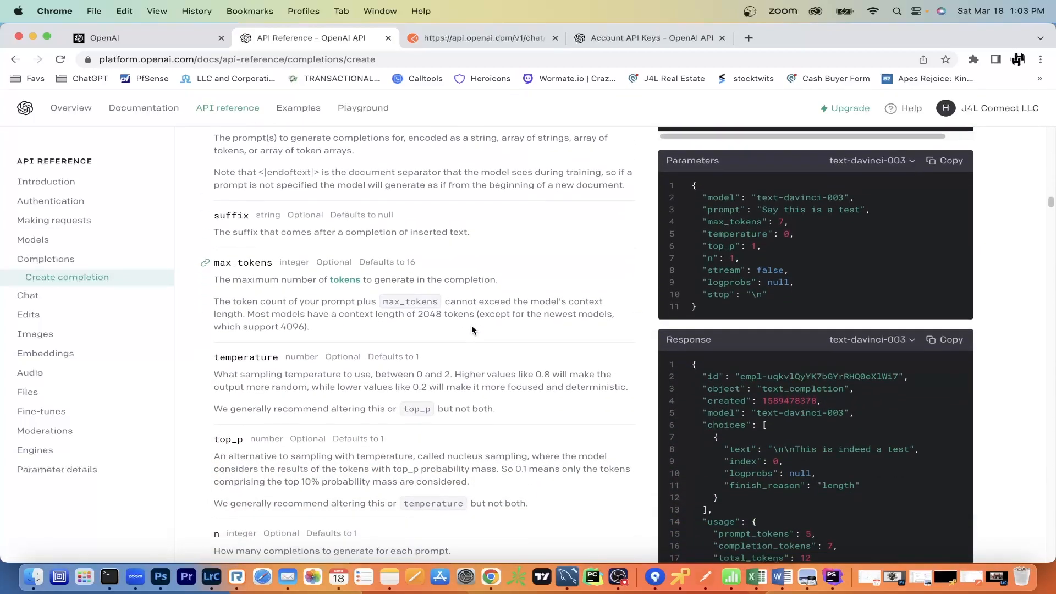
Switch back to the Postman request, replace the message content "Hello!" with "What is 5*55", and send the request
left_click(481, 37)
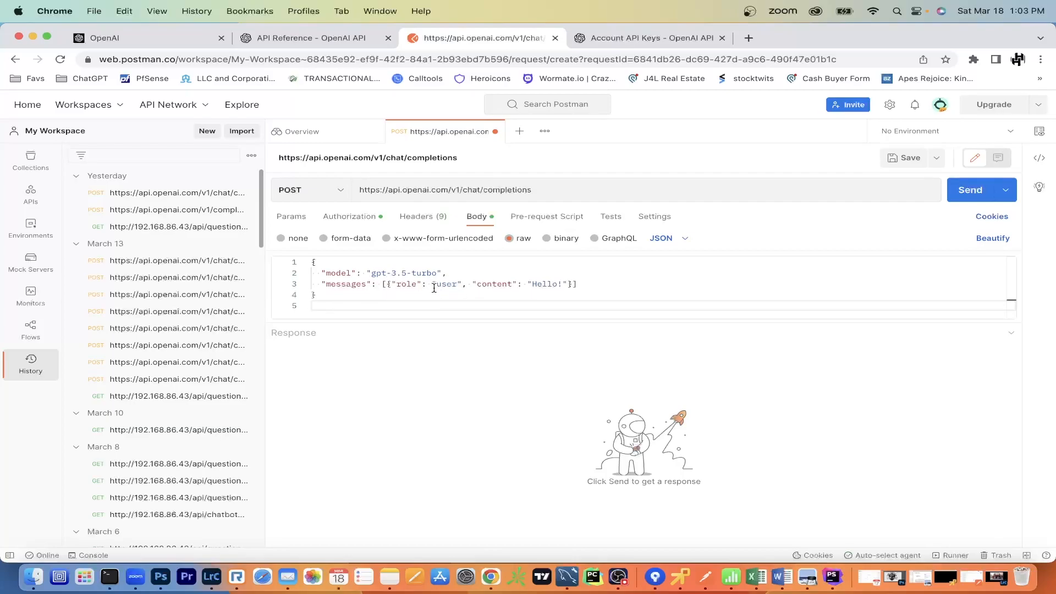
double_click(547, 283)
left_click(564, 284)
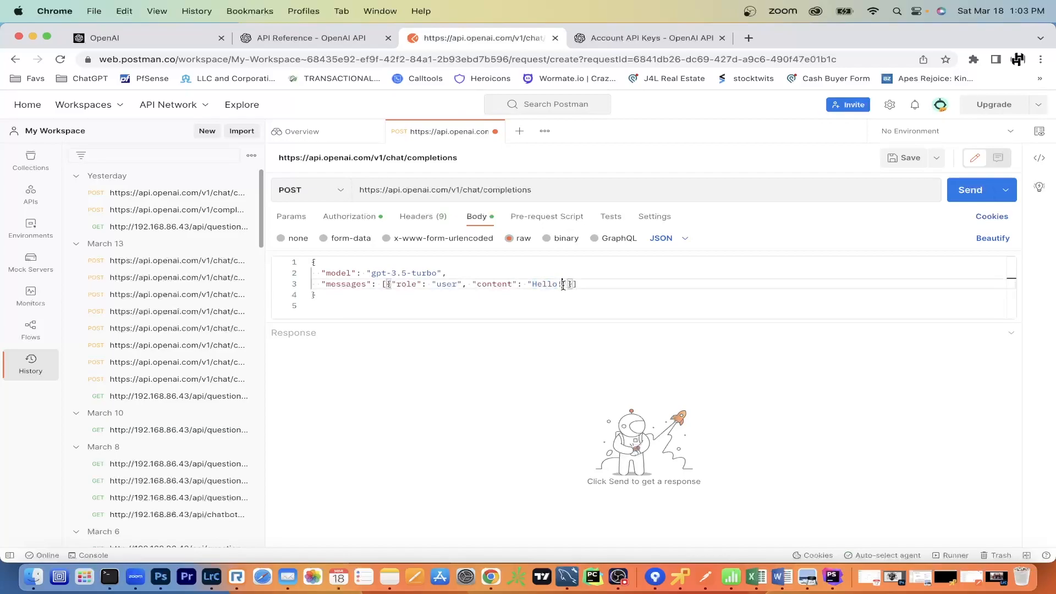
left_click_drag(564, 284, 532, 284)
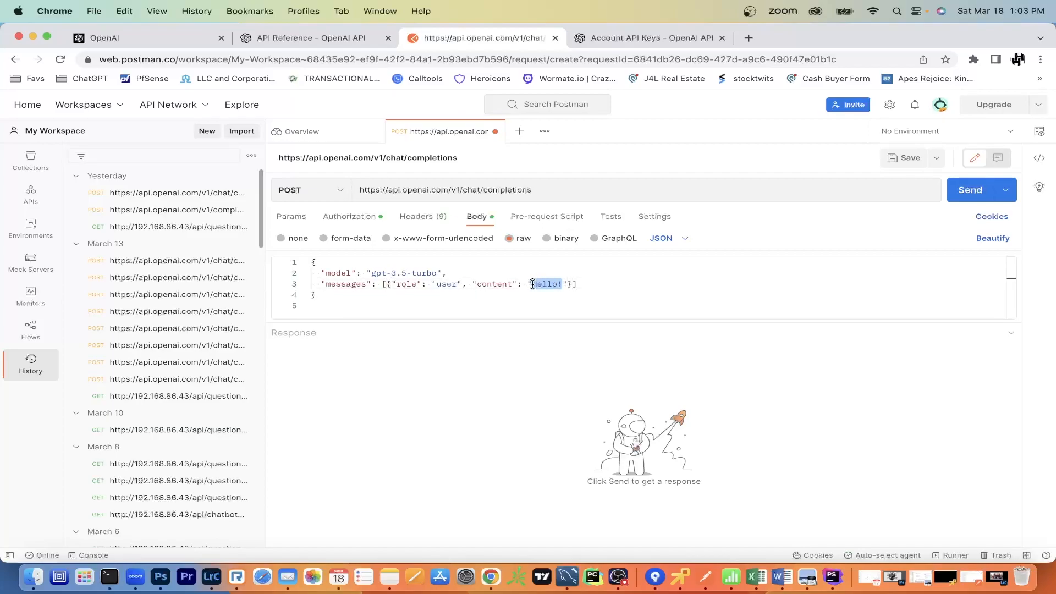
type("What is ")
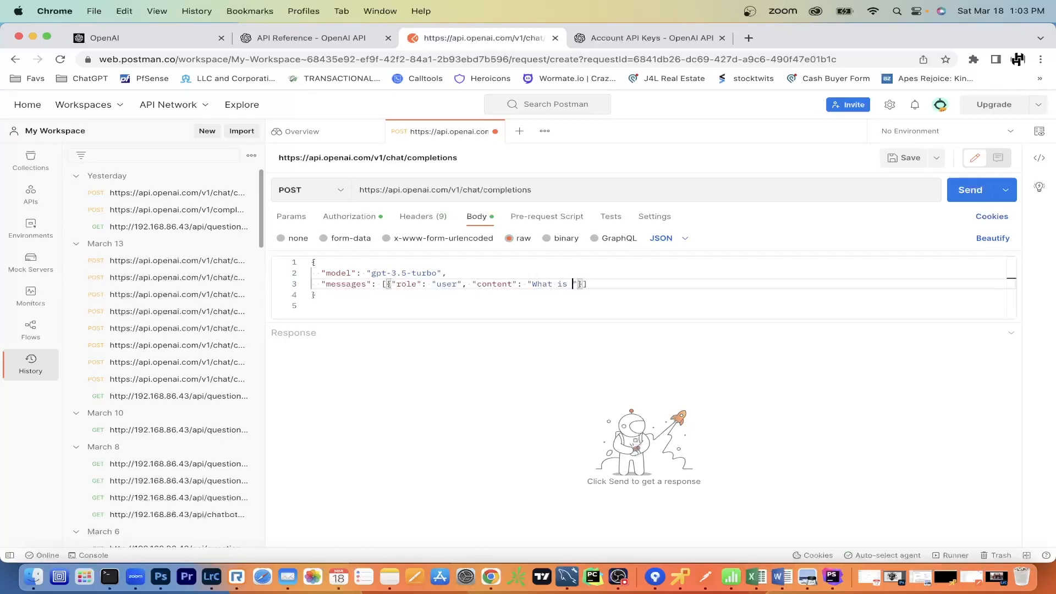
type("5*55")
left_click(972, 195)
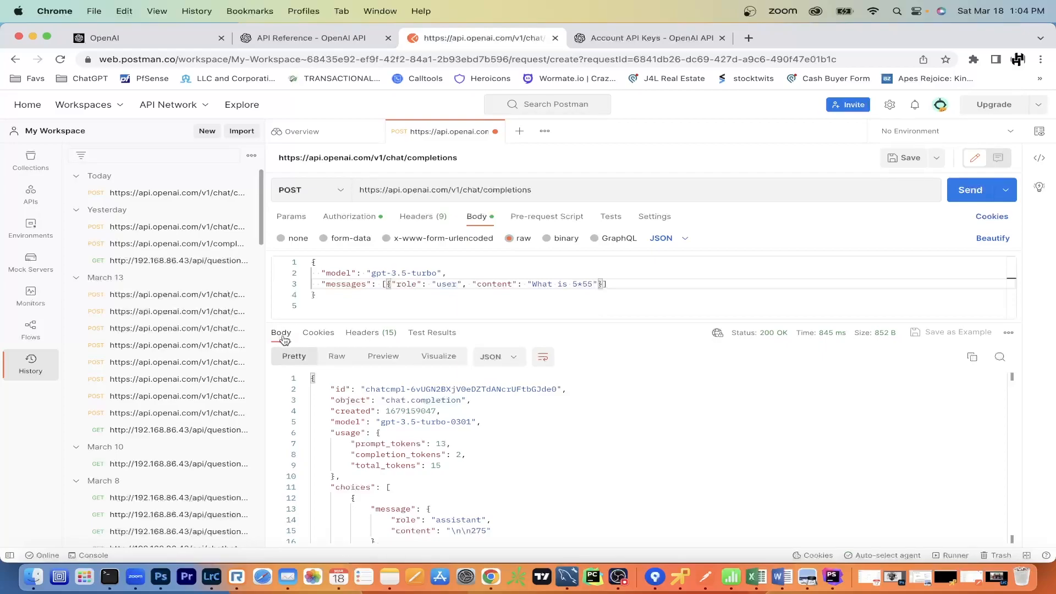
Inspect the response's cookies and read through its full list of headers
left_click(329, 337)
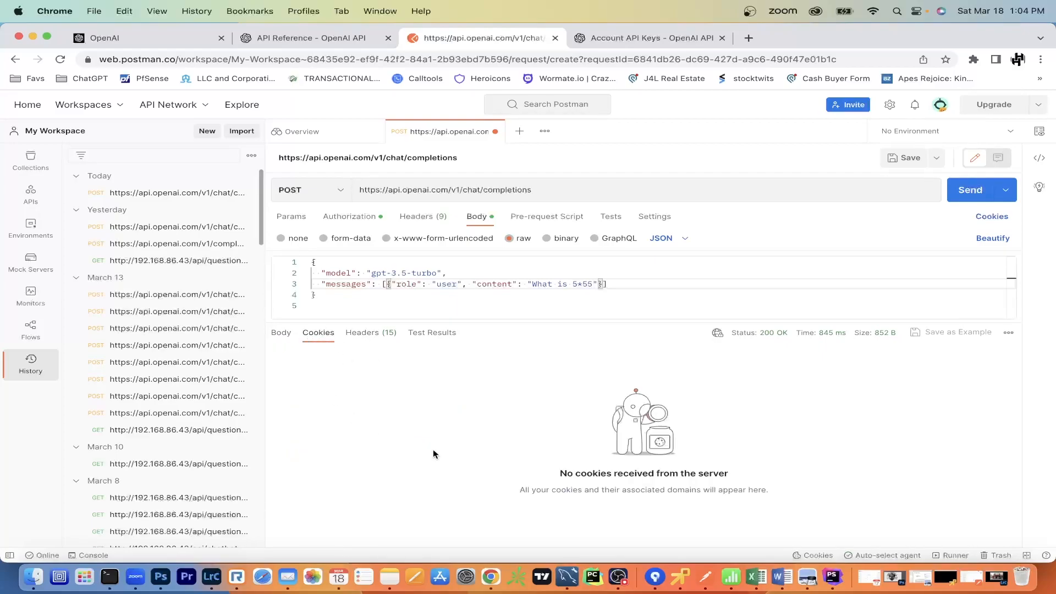
left_click(372, 334)
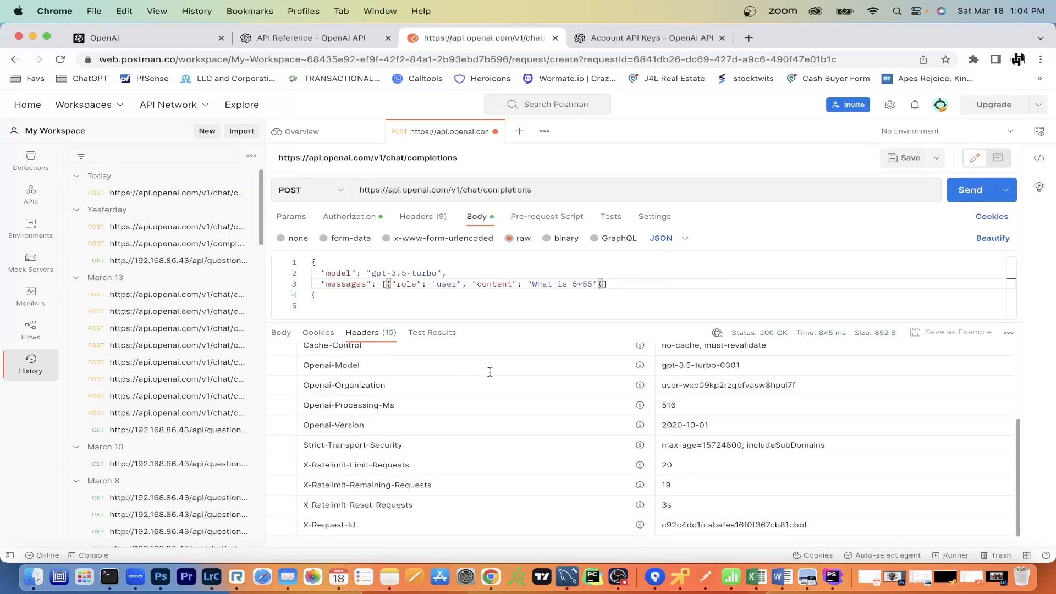
scroll(713, 428, "up", 5)
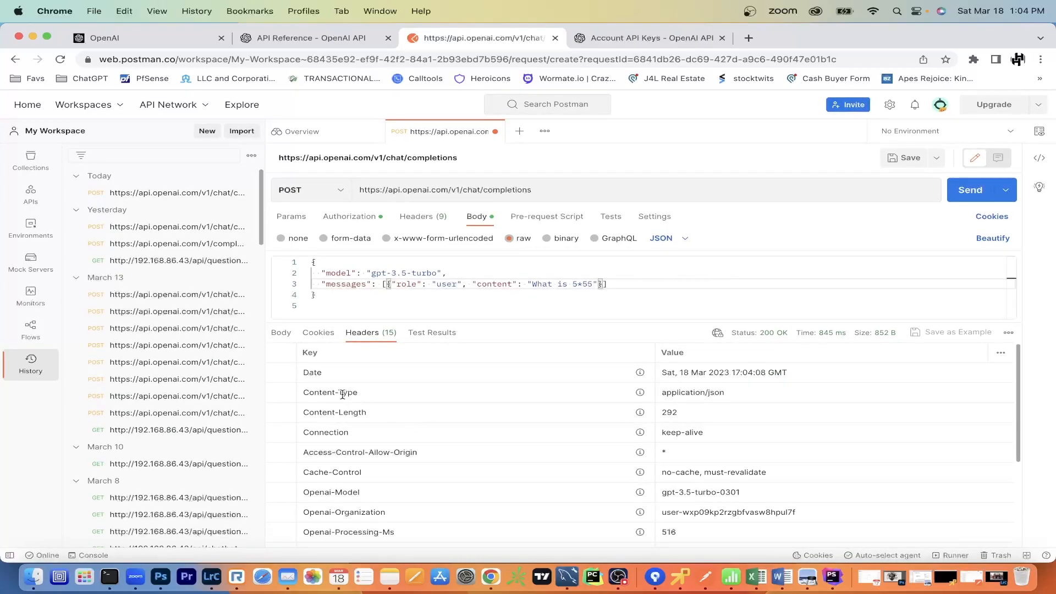
scroll(716, 395, "down", 1)
scroll(446, 415, "down", 3)
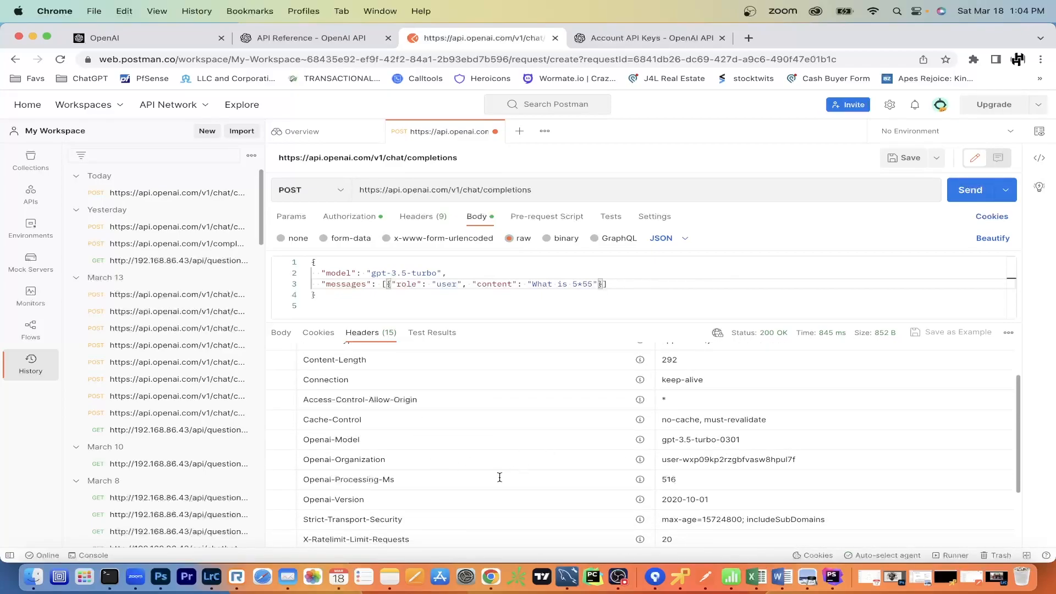
scroll(627, 474, "down", 5)
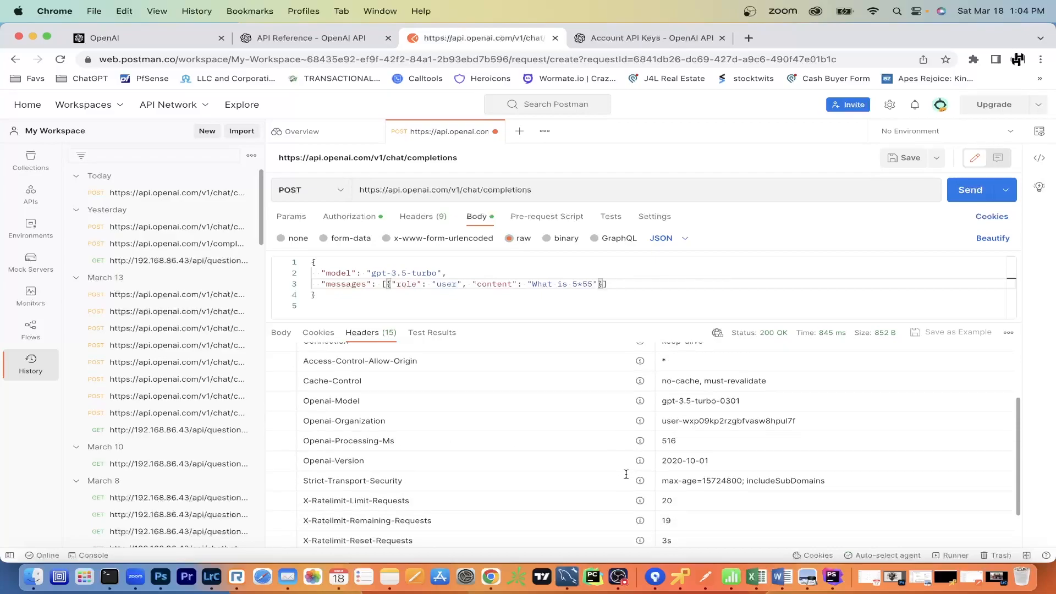
scroll(385, 415, "up", 6)
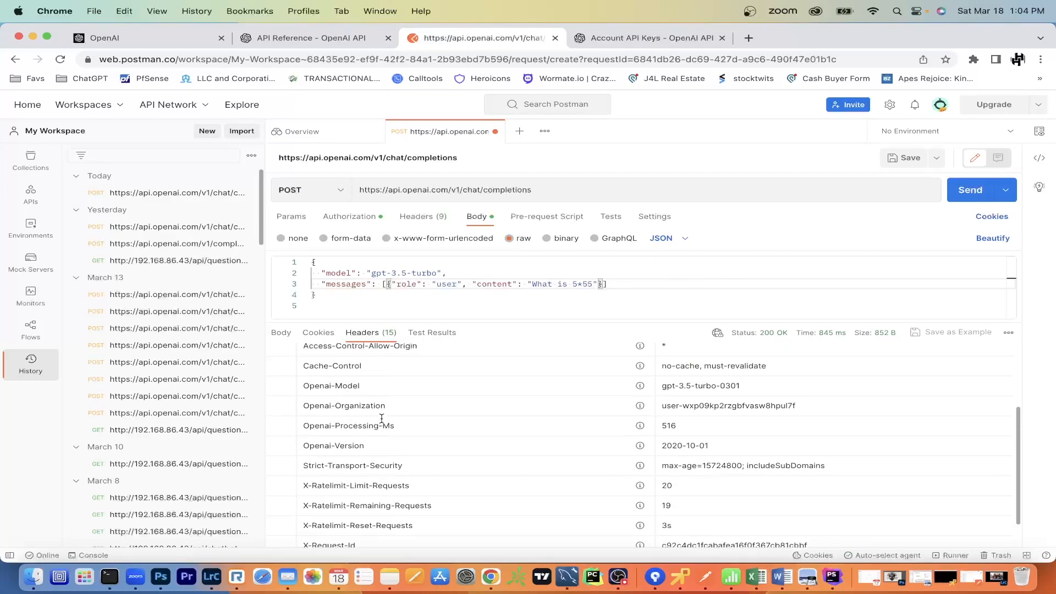
Return to the response body and check the explanation of its status code and the response time
left_click(281, 333)
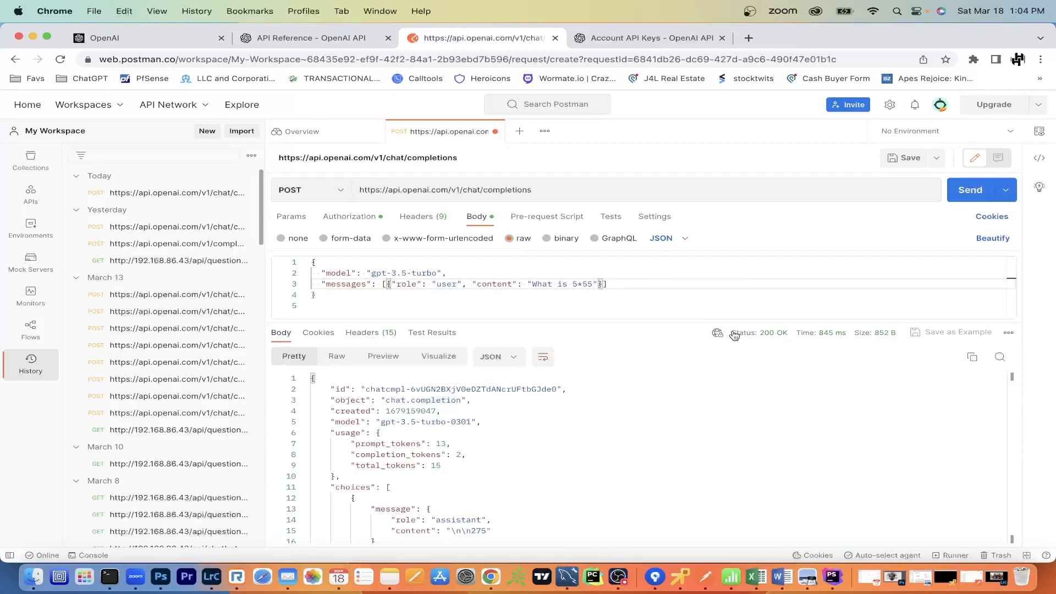
mouse_move(748, 336)
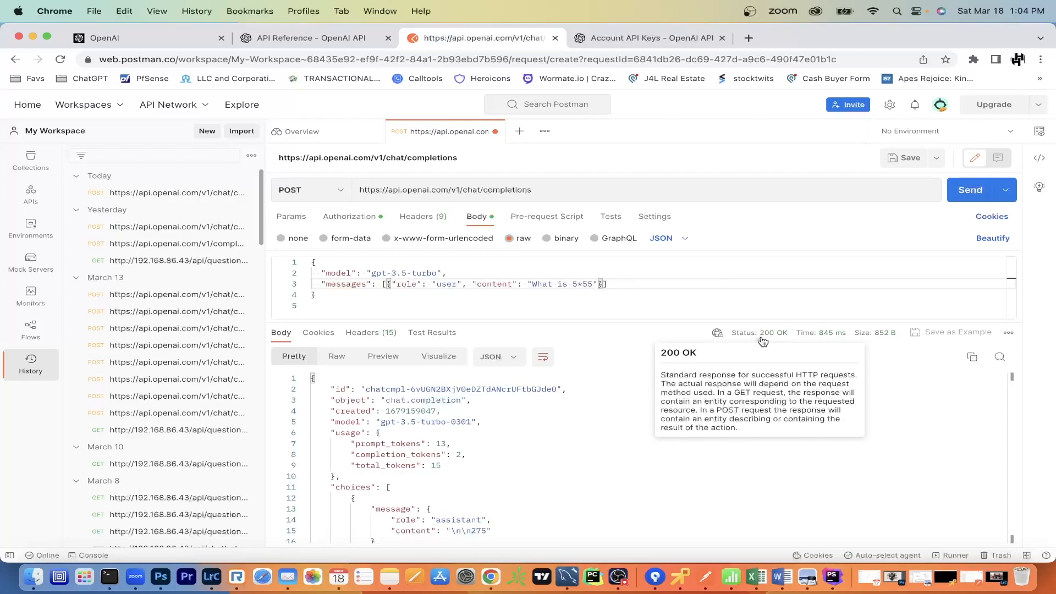
mouse_move(826, 338)
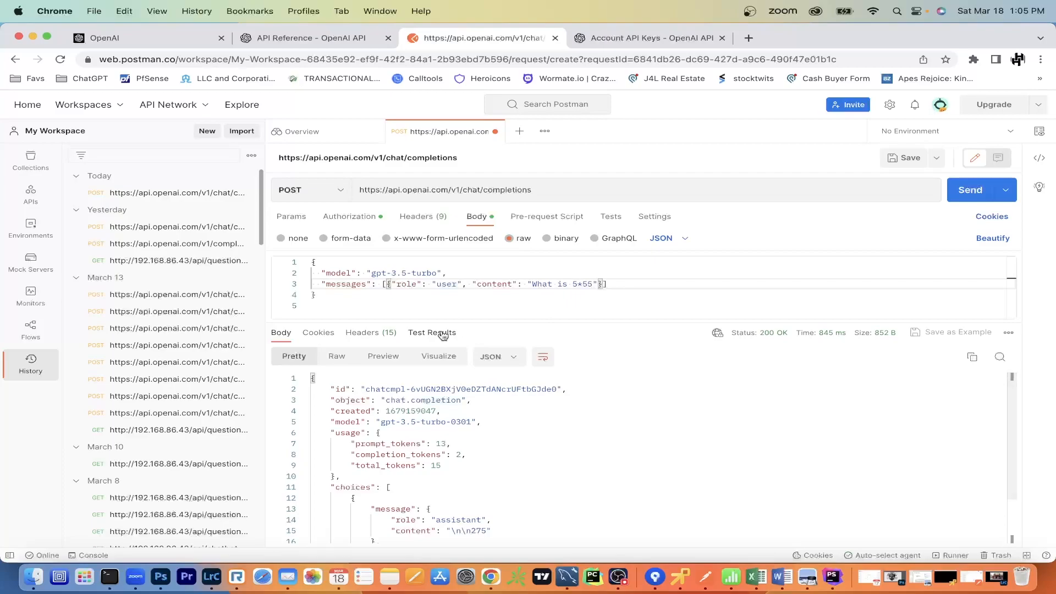
scroll(401, 399, "down", 2)
scroll(401, 399, "up", 2)
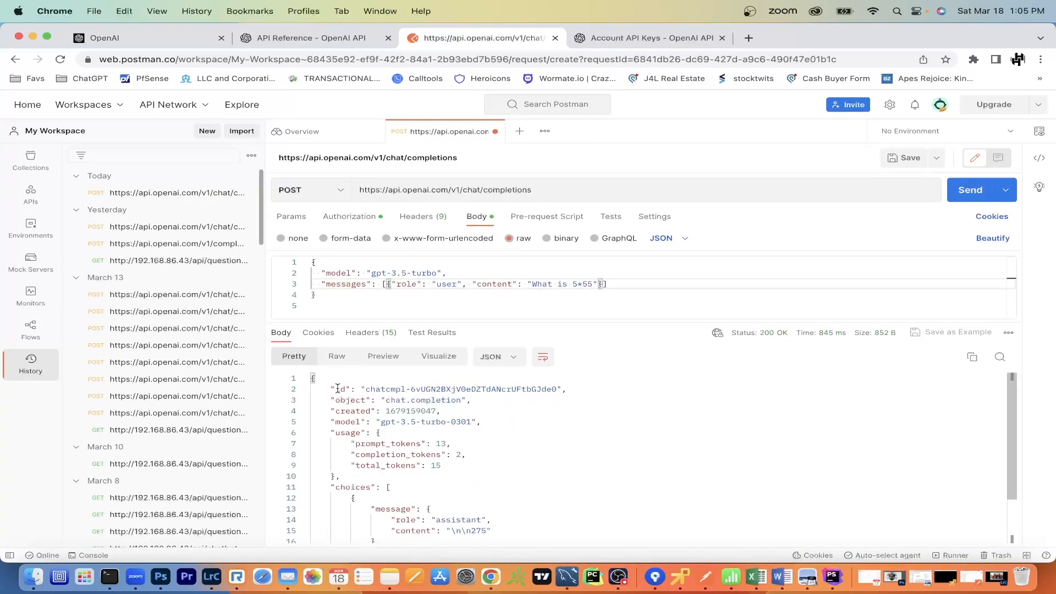
Examine the id and model values in the JSON response body by highlighting them
mouse_move(337, 389)
left_mouse_down()
mouse_move(590, 401)
mouse_move(467, 390)
mouse_move(378, 400)
mouse_move(339, 390)
left_mouse_up()
left_click(546, 396)
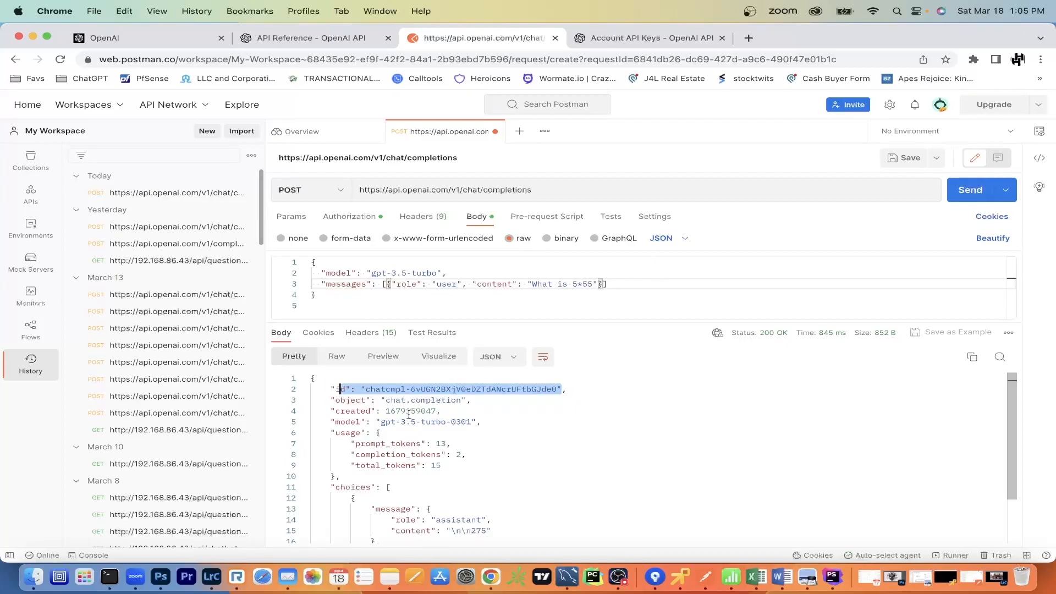
double_click(419, 389)
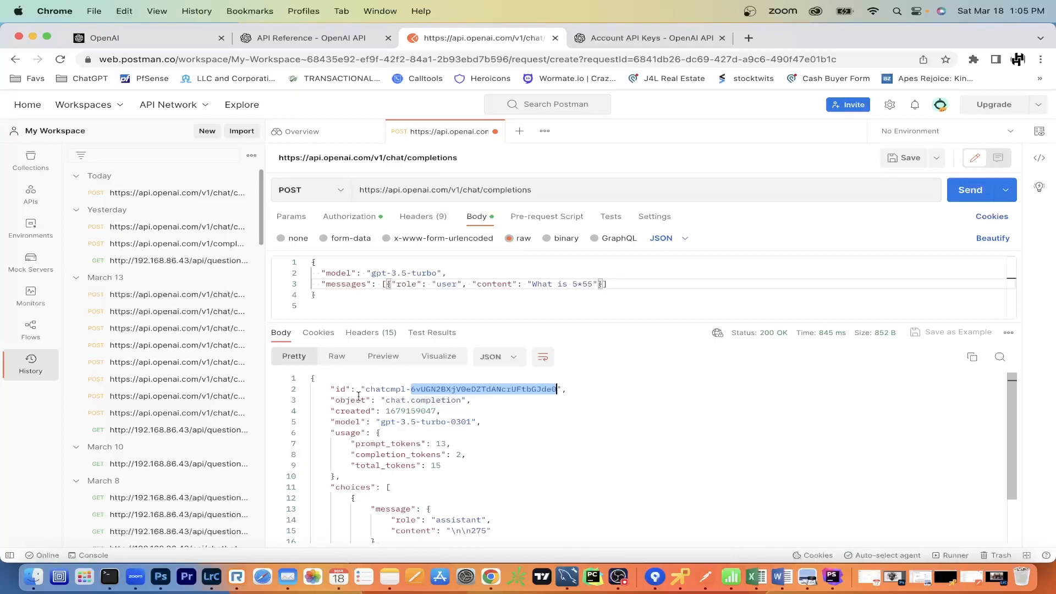
scroll(399, 418, "down", 1)
scroll(399, 419, "up", 1)
left_click_drag(380, 422, 456, 422)
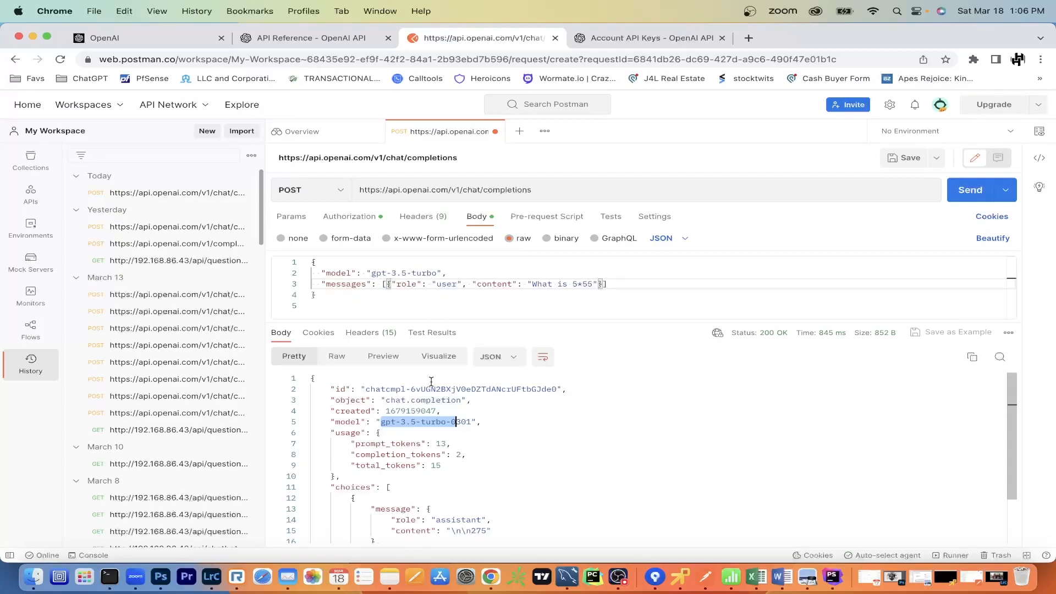
Examine the full model value and the prompt, completion and total token fields under usage in the response body
left_click(405, 431)
left_click_drag(377, 422, 486, 422)
scroll(452, 432, "down", 2)
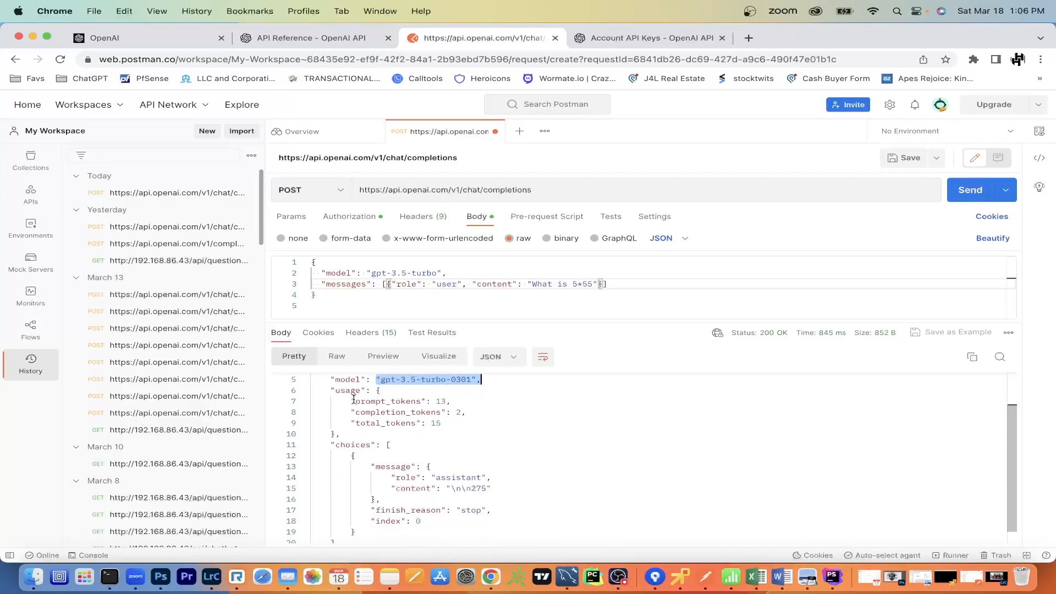
left_click_drag(355, 403, 435, 403)
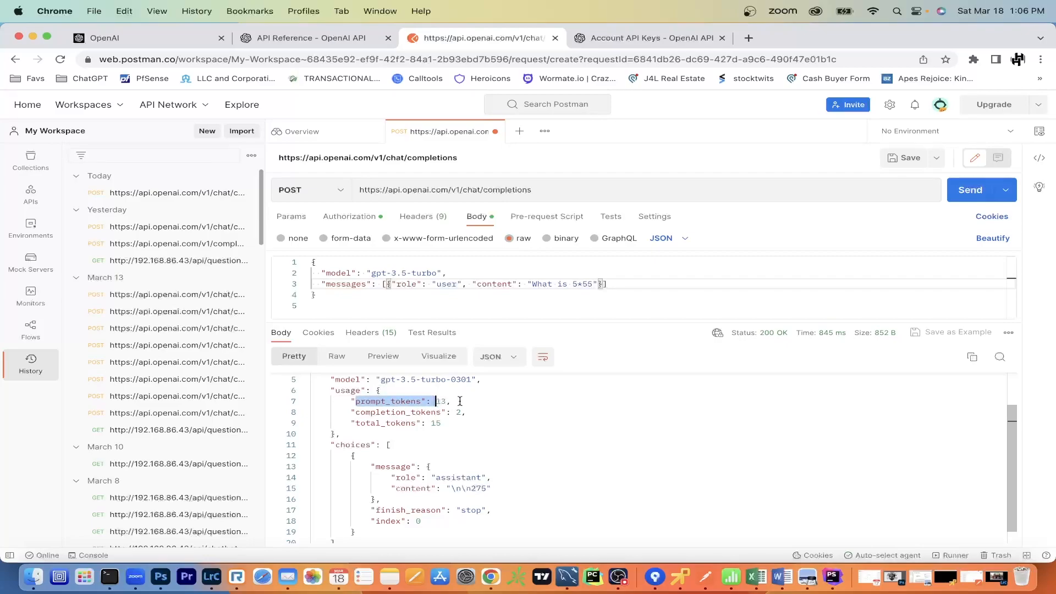
left_click_drag(359, 414, 467, 411)
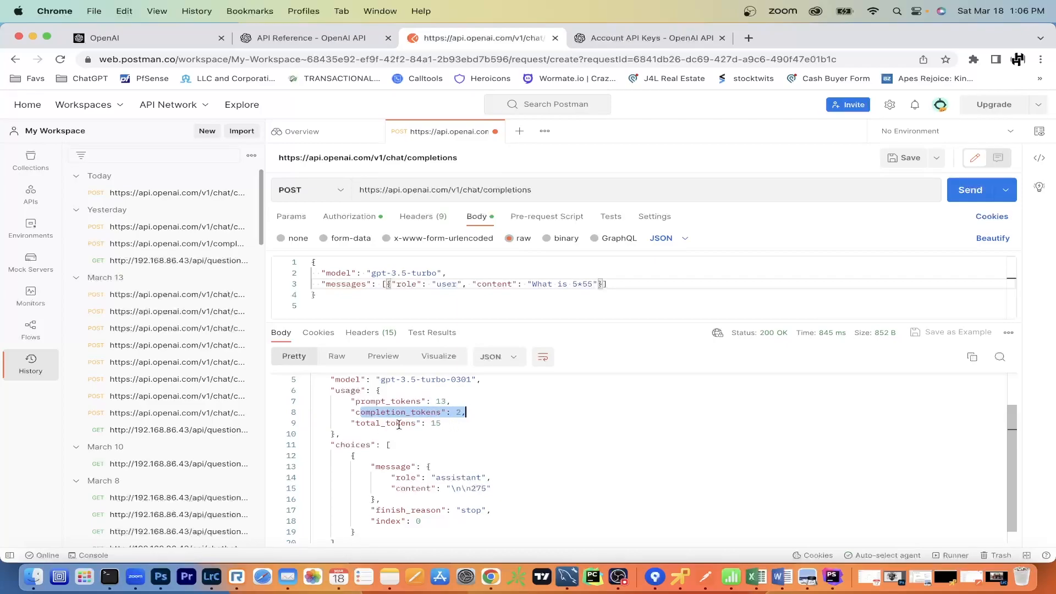
left_click_drag(444, 425, 356, 401)
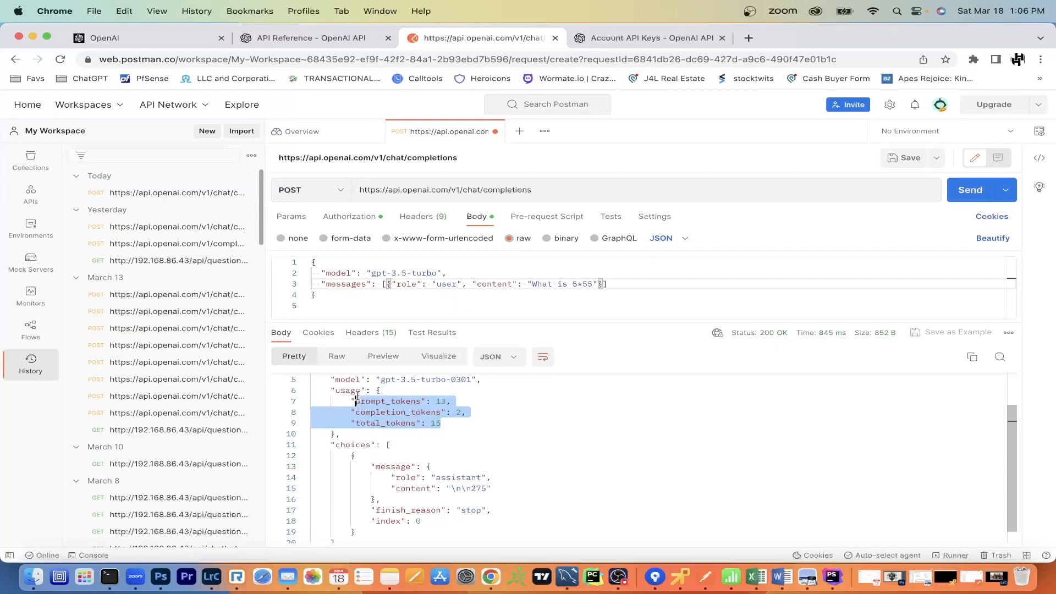
scroll(355, 413, "down", 1)
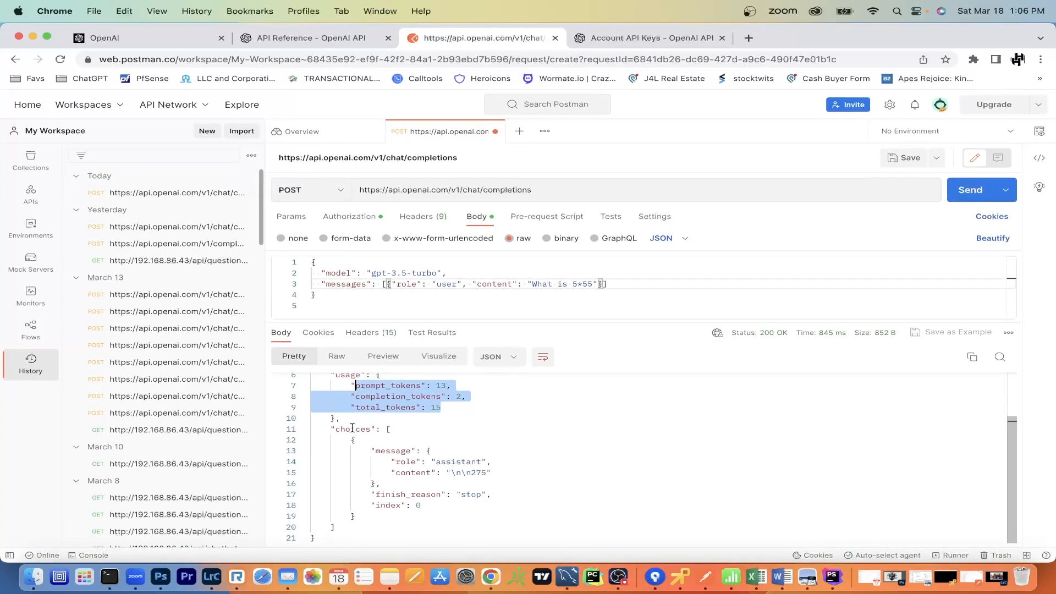
Examine the role and content of the assistant message under choices in the response body
left_click(408, 465)
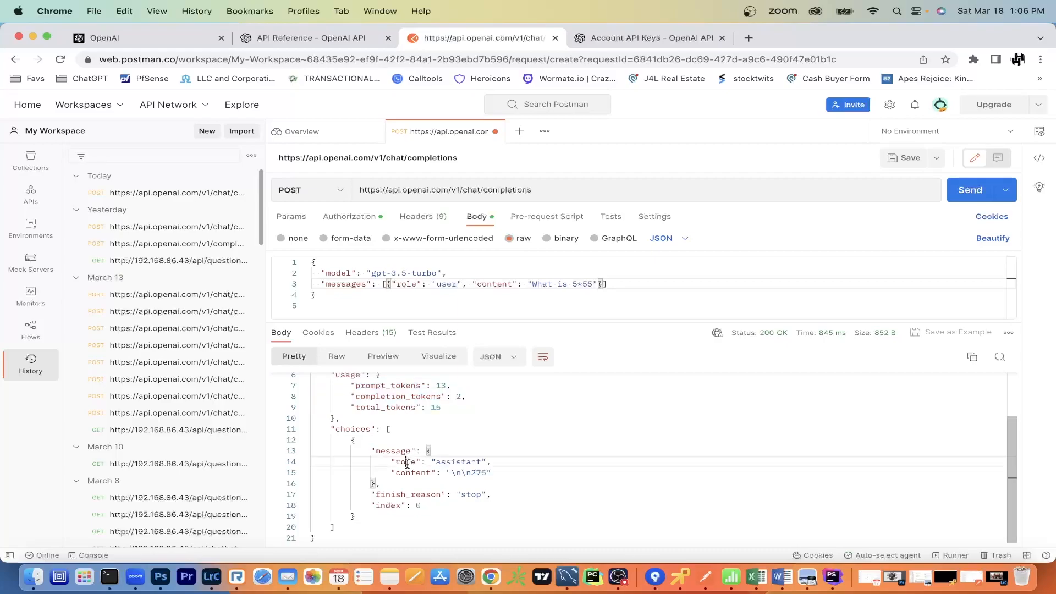
double_click(465, 462)
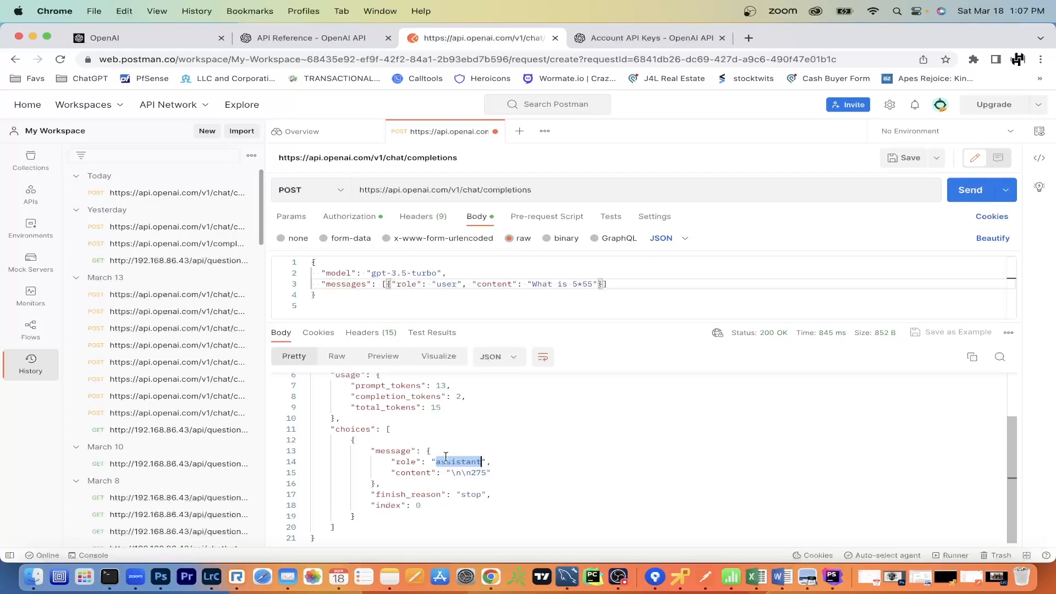
left_click(410, 472)
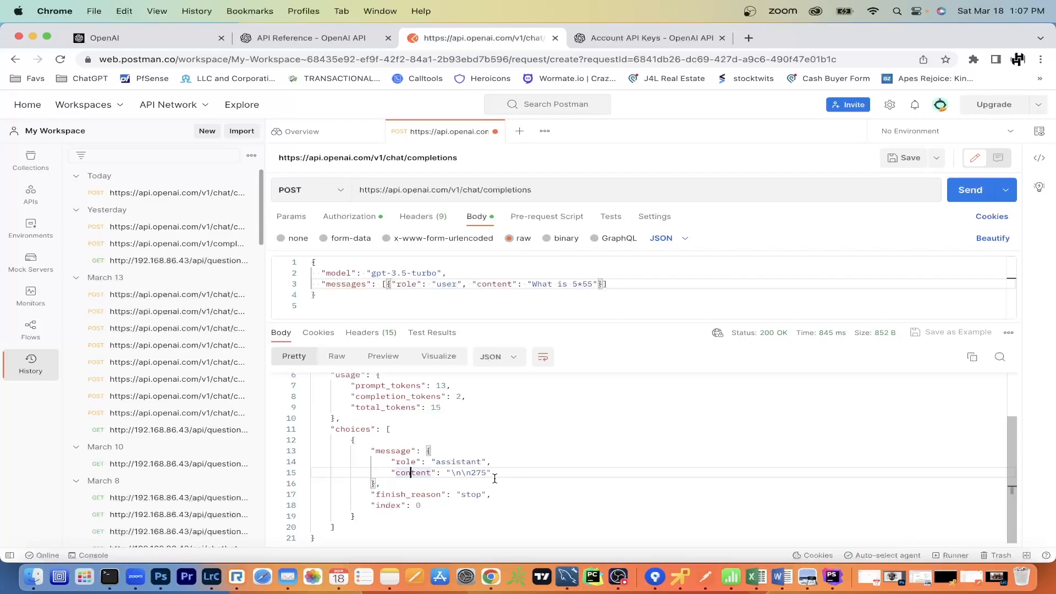
Open the macOS Calculator, compute 5 × 55 to check the response's answer, and close the calculator
left_click(897, 15)
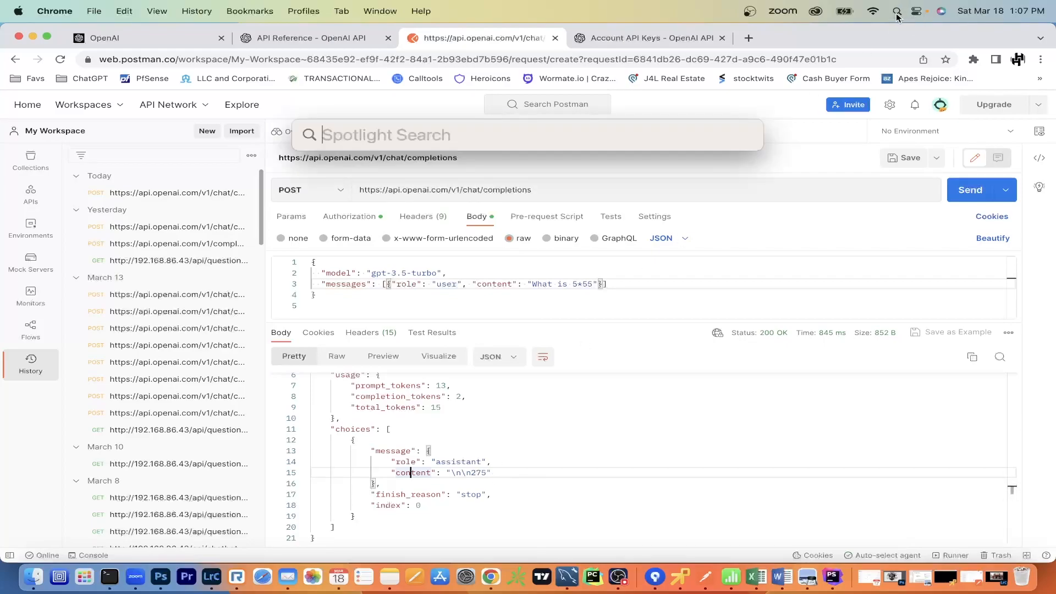
type("calculator")
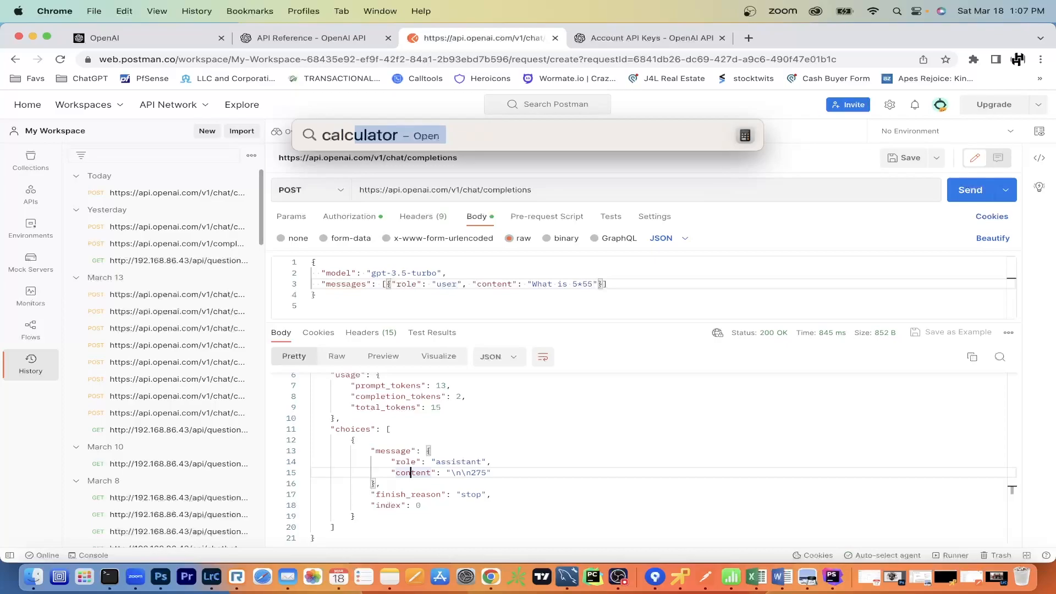
key("Return")
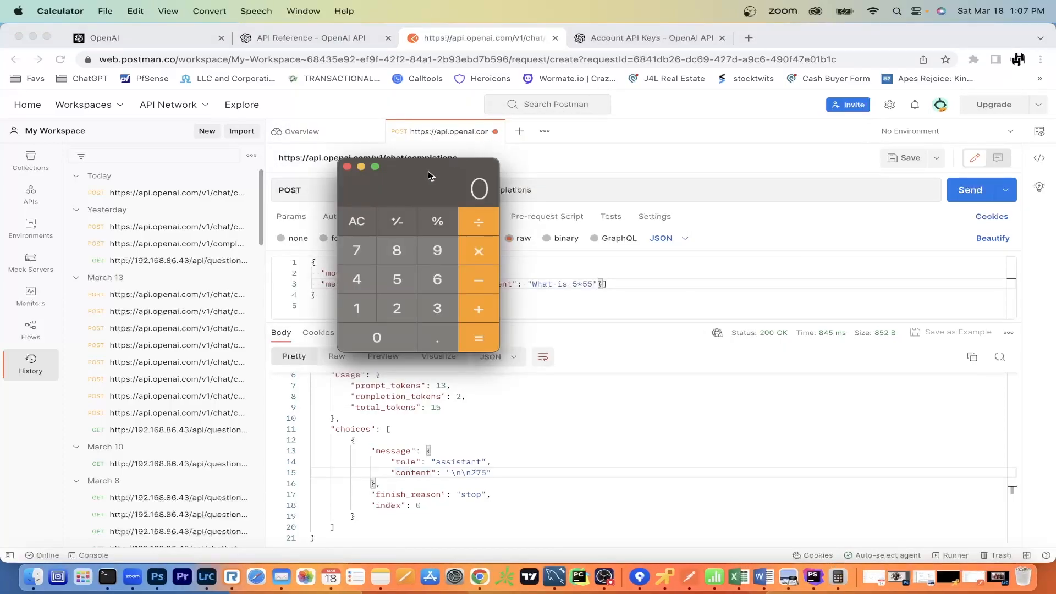
left_click_drag(429, 175, 397, 239)
left_click(365, 344)
left_click(447, 315)
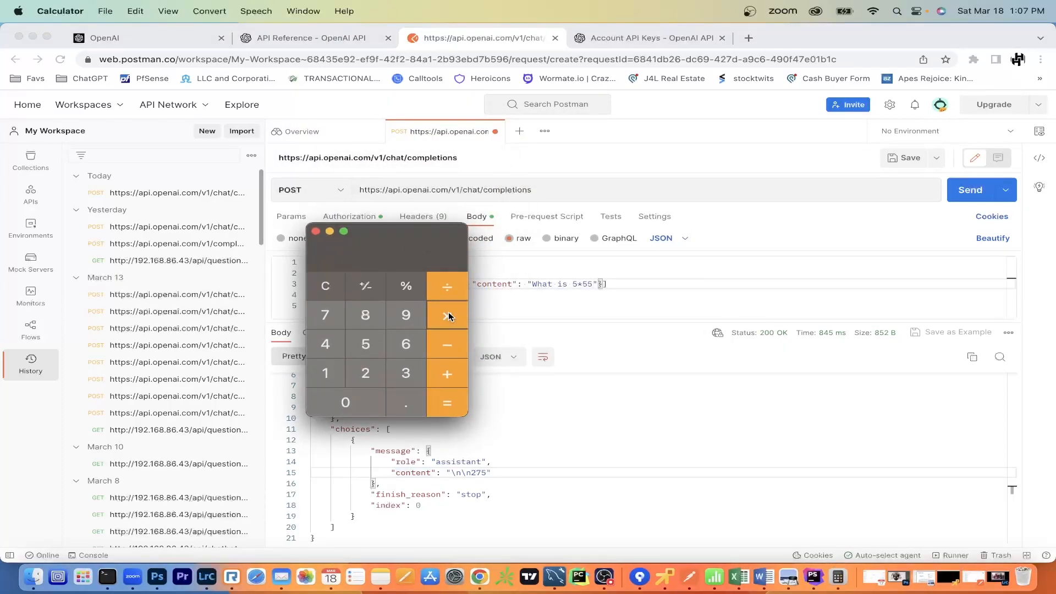
left_click(366, 344)
left_click(365, 344)
left_click(447, 402)
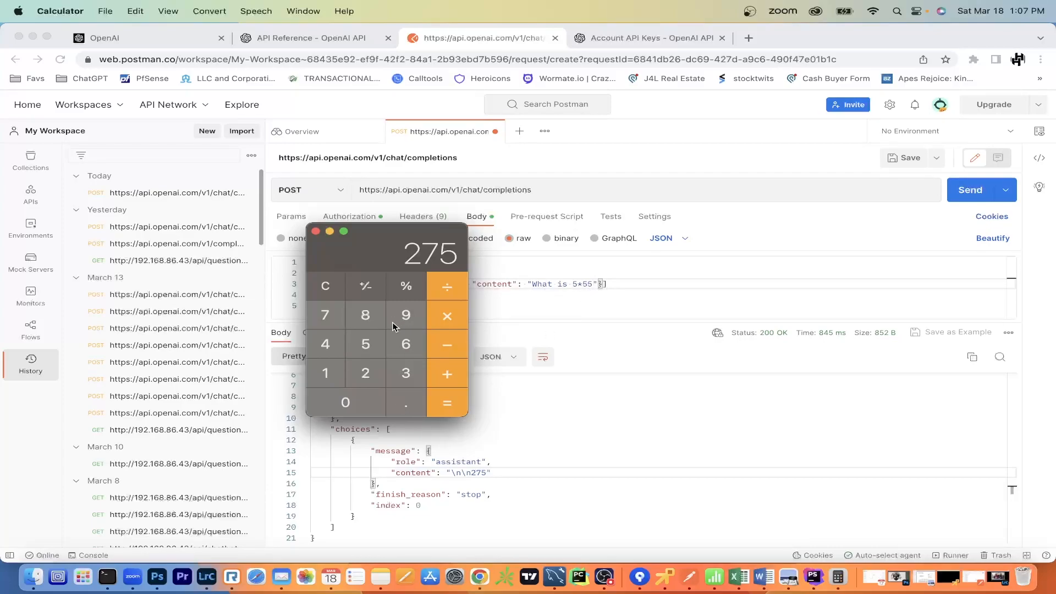
left_click(315, 231)
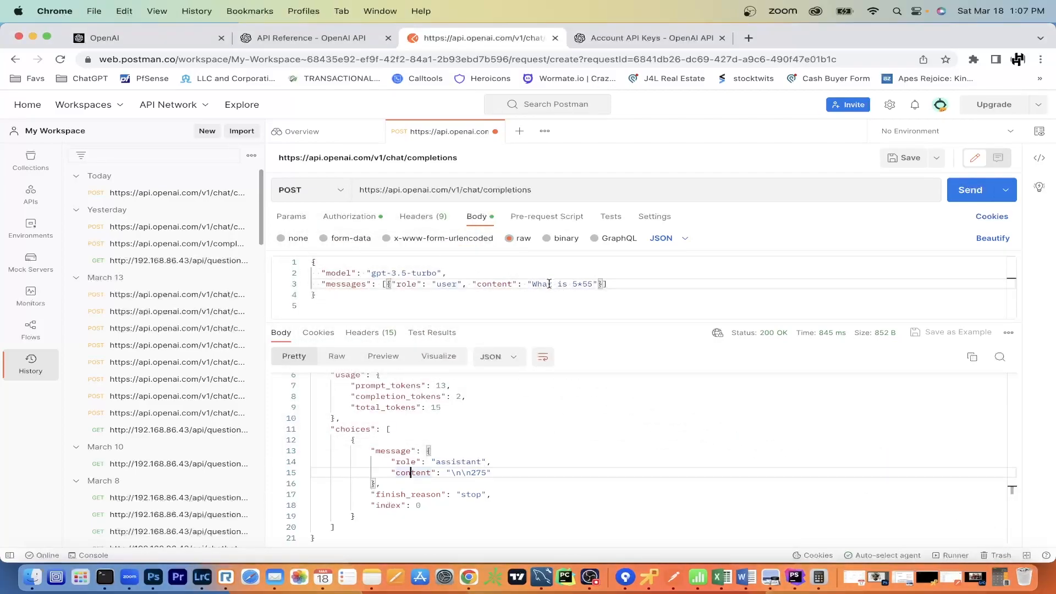
Replace the message content in the request body with "where is china located" and send the request
left_click_drag(532, 284, 592, 285)
type("where is china located")
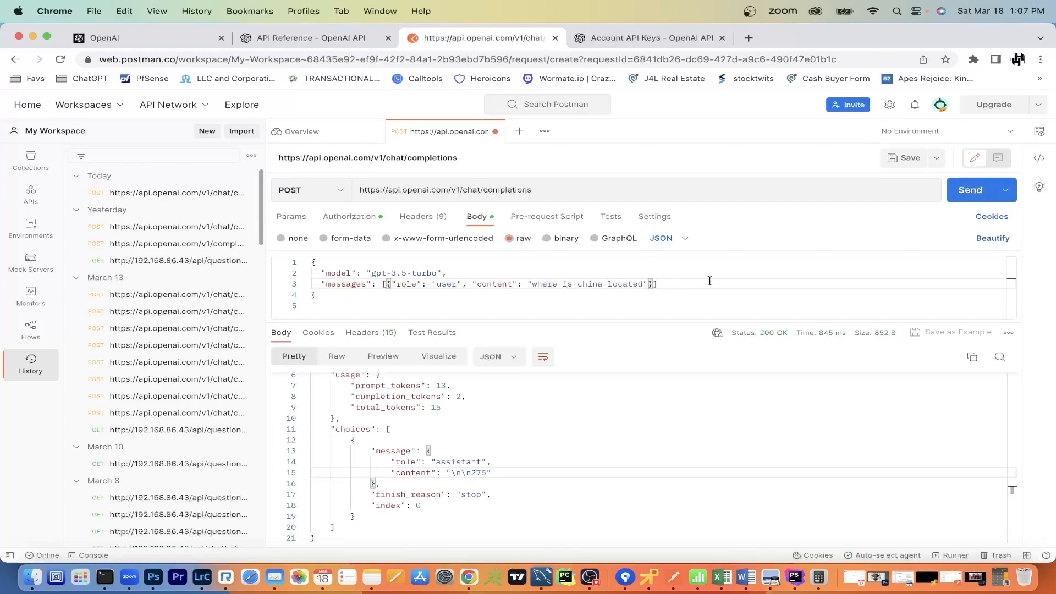
left_click(968, 196)
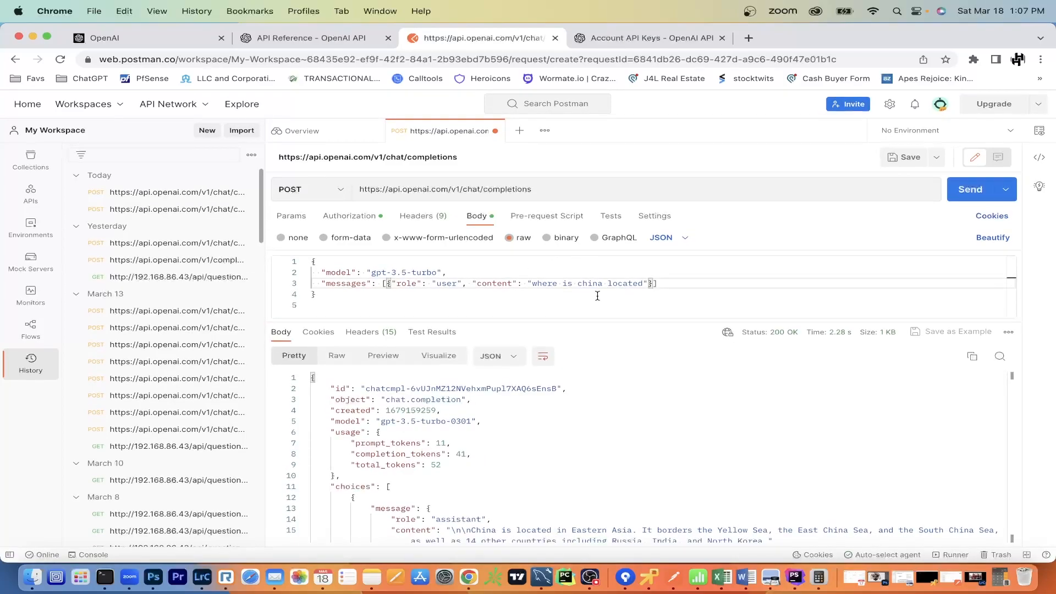
Read through the new JSON response, including the assistant's answer about China's location
scroll(579, 437, "down", 2)
scroll(578, 437, "down", 1)
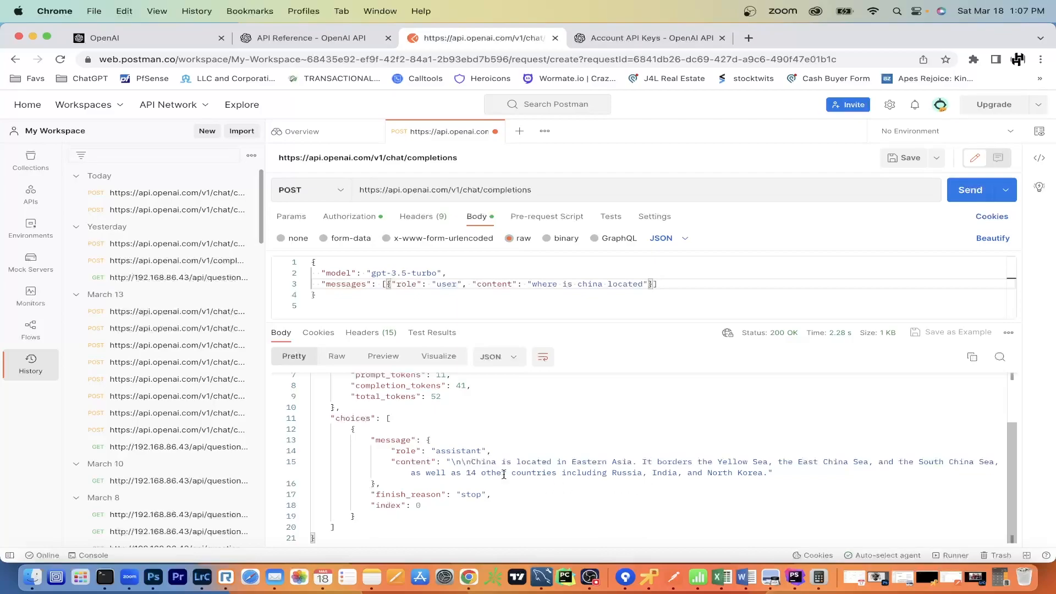
scroll(504, 474, "up", 3)
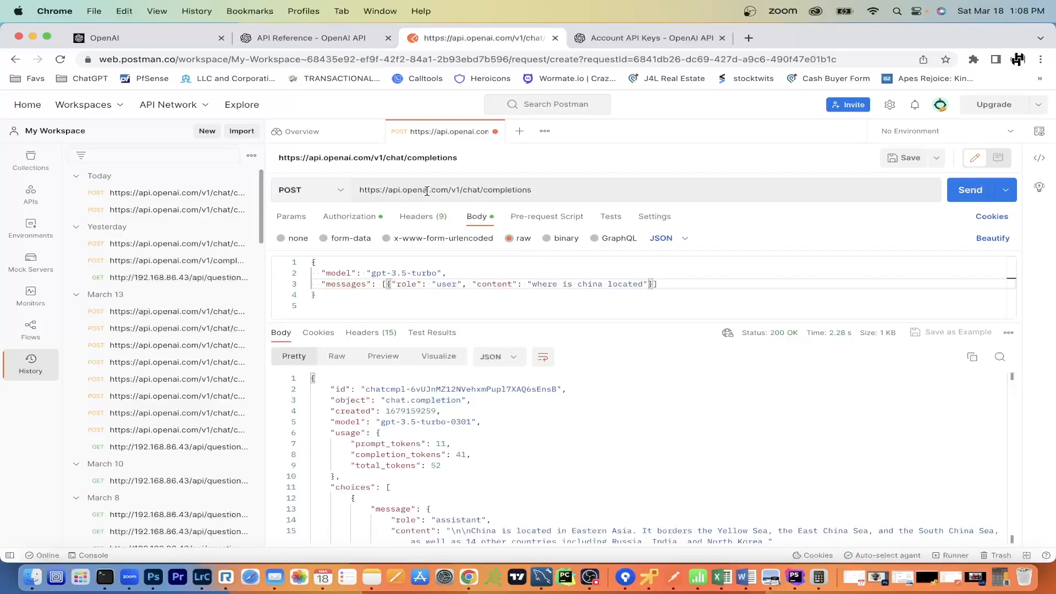
Switch to the OpenAI documentation's Models page and examine the token limit and training data date of gpt-3.5-turbo-0301
left_click(337, 38)
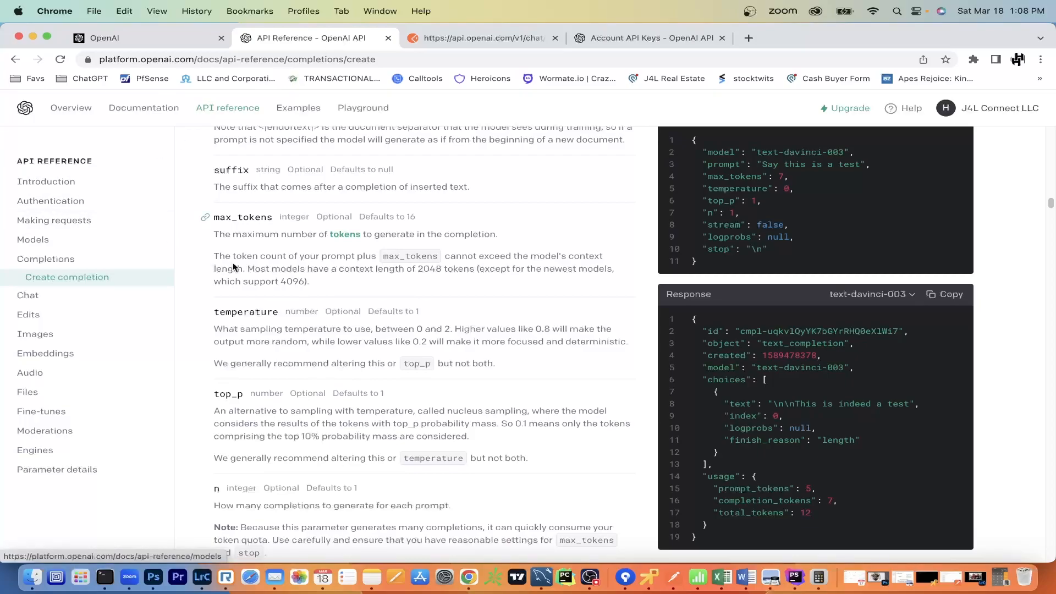
scroll(204, 217, "up", 1)
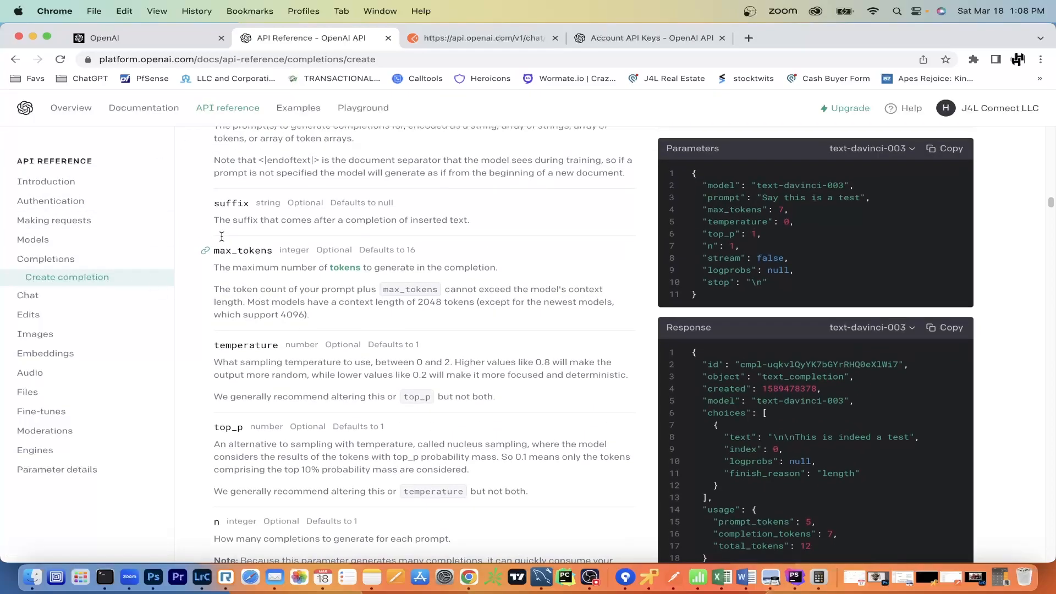
left_click(152, 110)
left_click(43, 291)
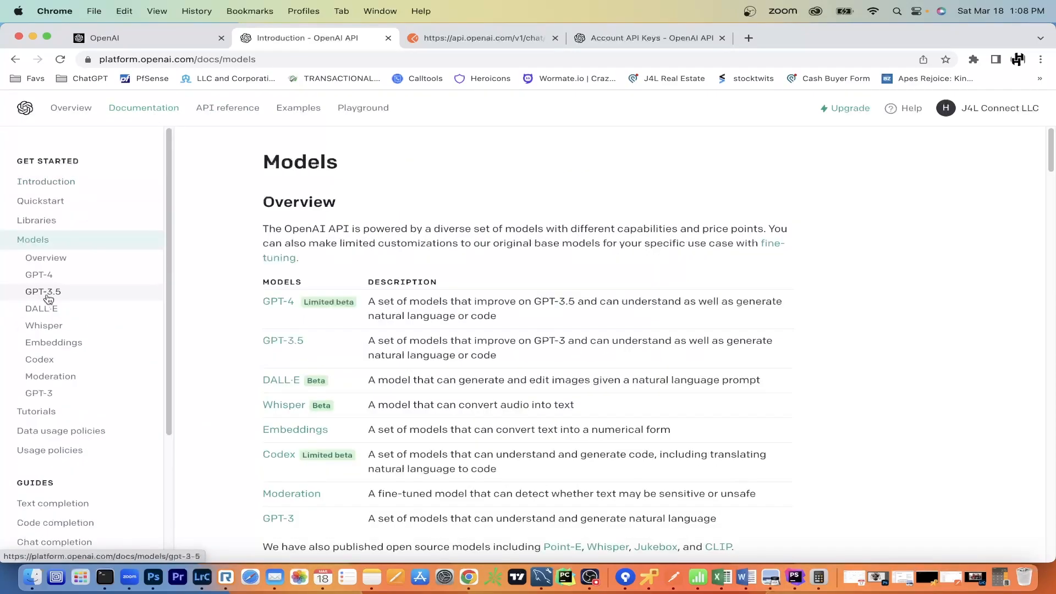
scroll(465, 330, "down", 12)
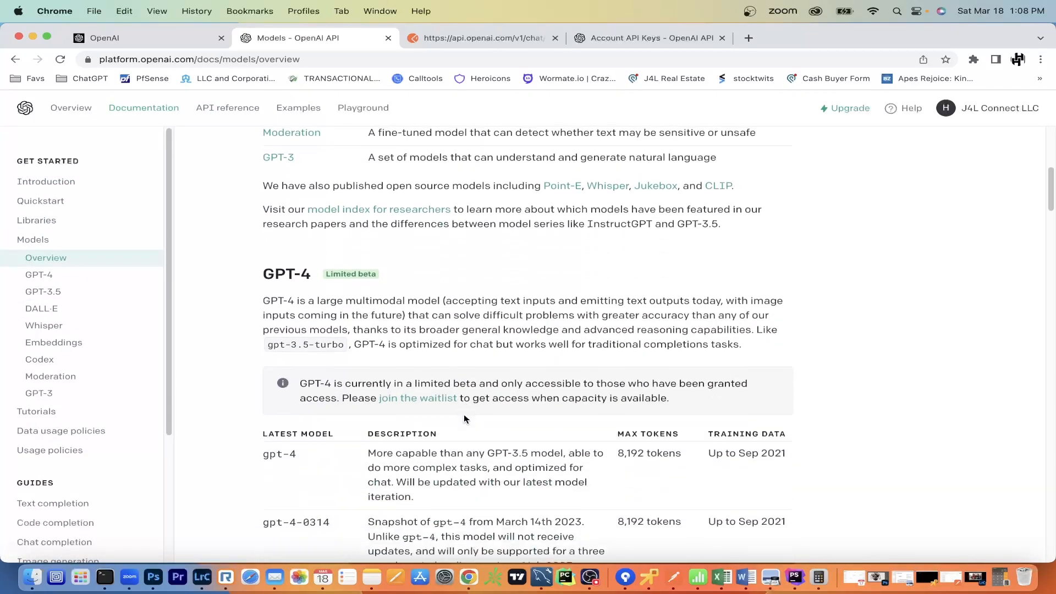
scroll(465, 419, "down", 6)
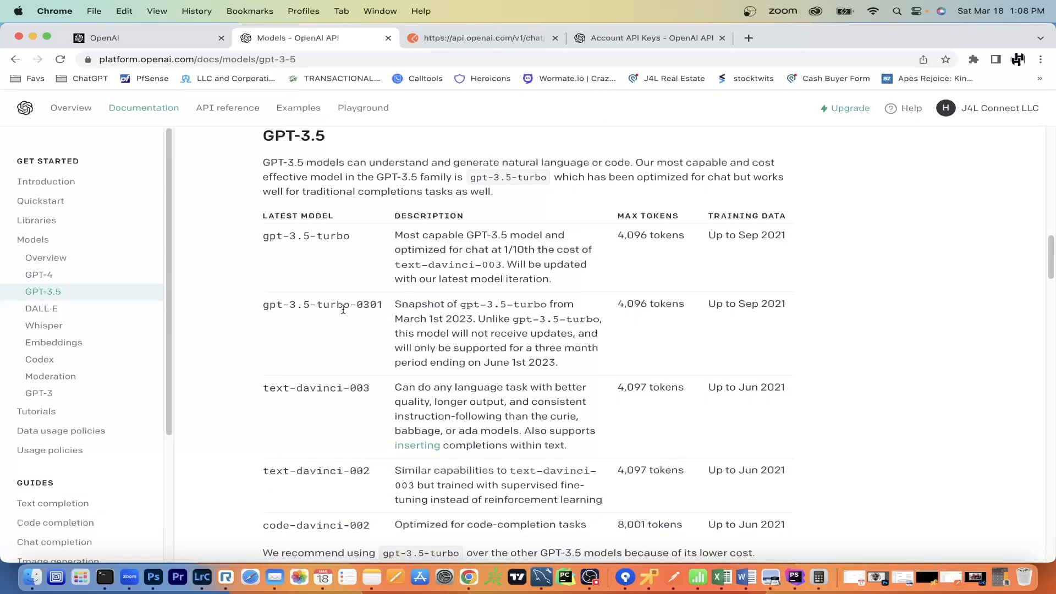
left_click_drag(623, 309, 769, 318)
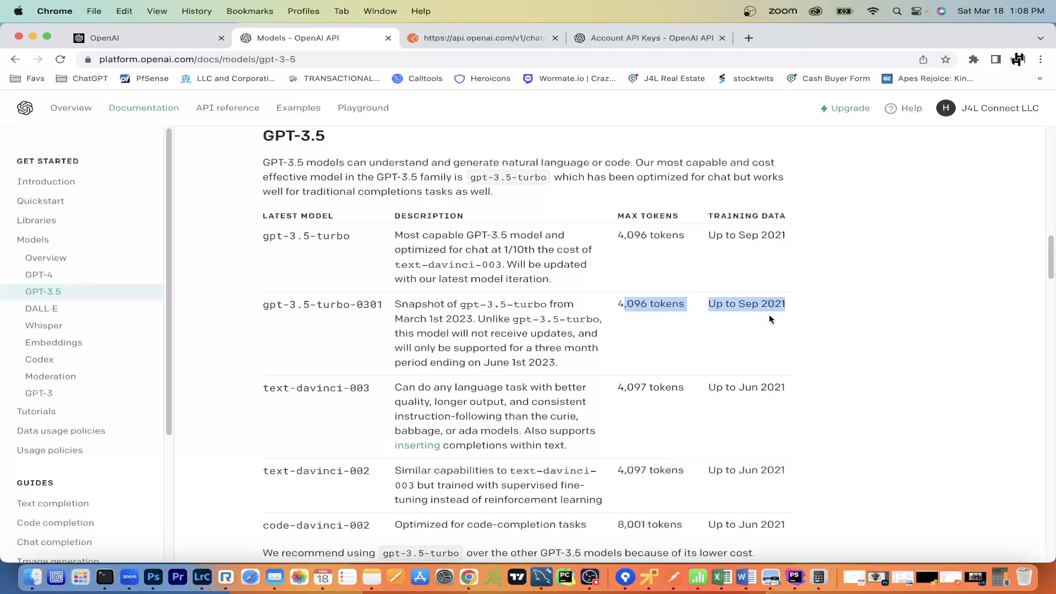
Find the Model endpoint compatibility table and examine its /v1/chat/completions and /v1/completions endpoints
scroll(621, 328, "down", 5)
scroll(621, 329, "down", 15)
scroll(621, 329, "down", 15)
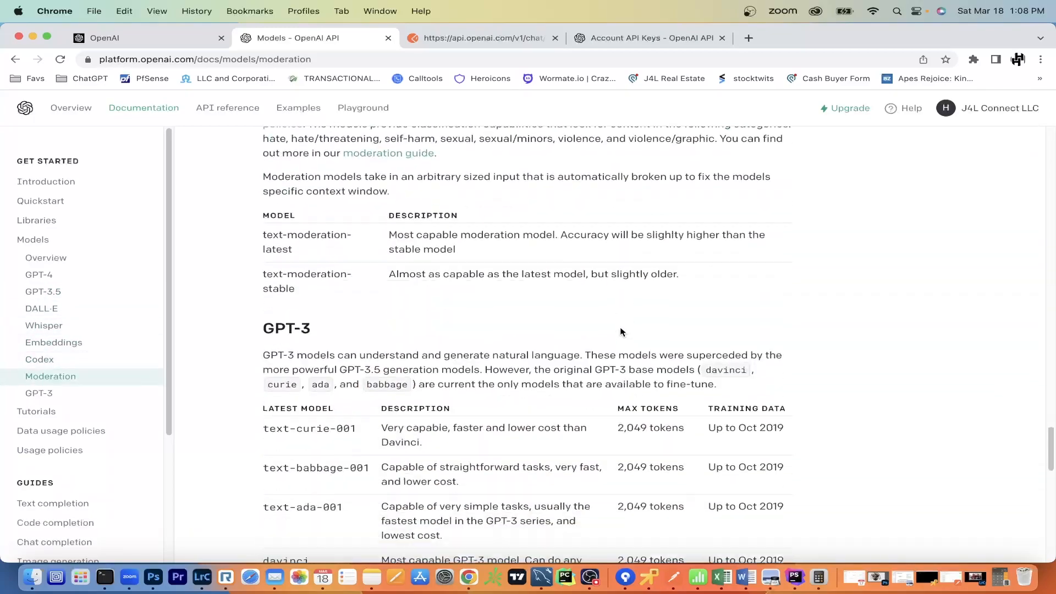
scroll(621, 332, "down", 15)
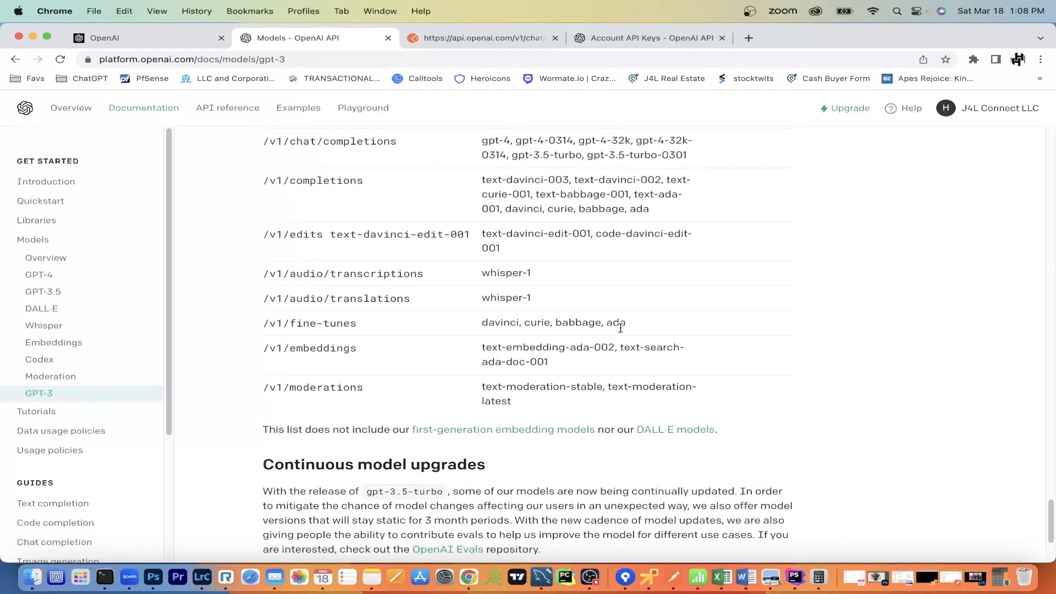
scroll(620, 329, "up", 3)
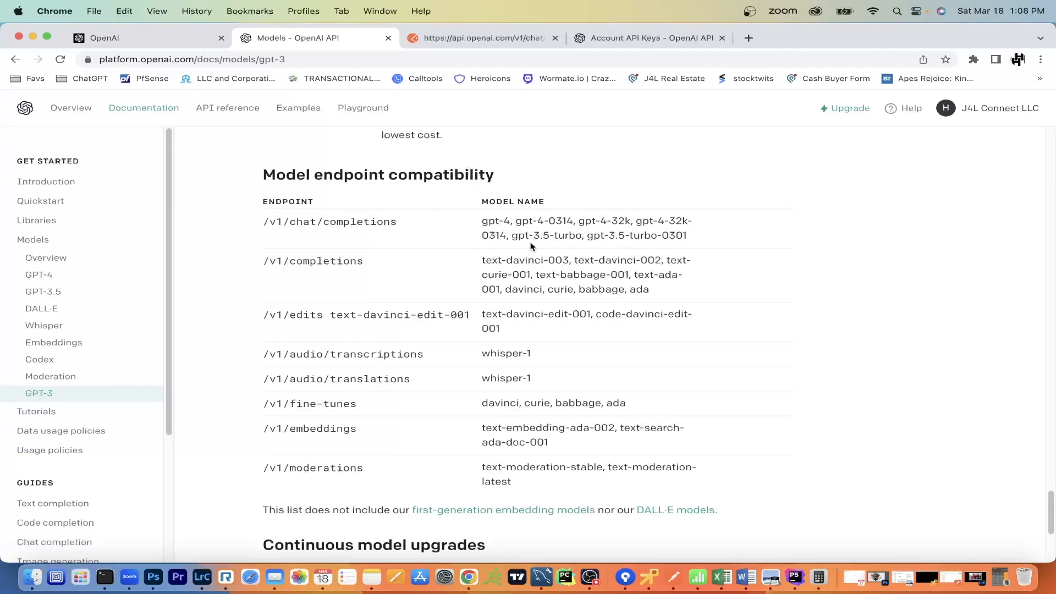
left_click_drag(396, 221, 293, 220)
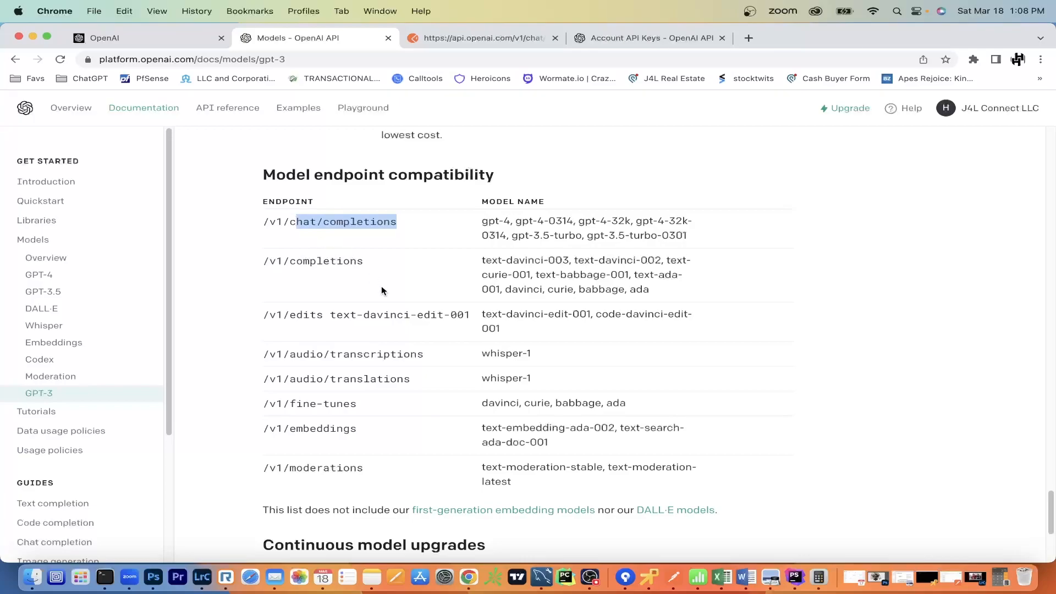
double_click(305, 263)
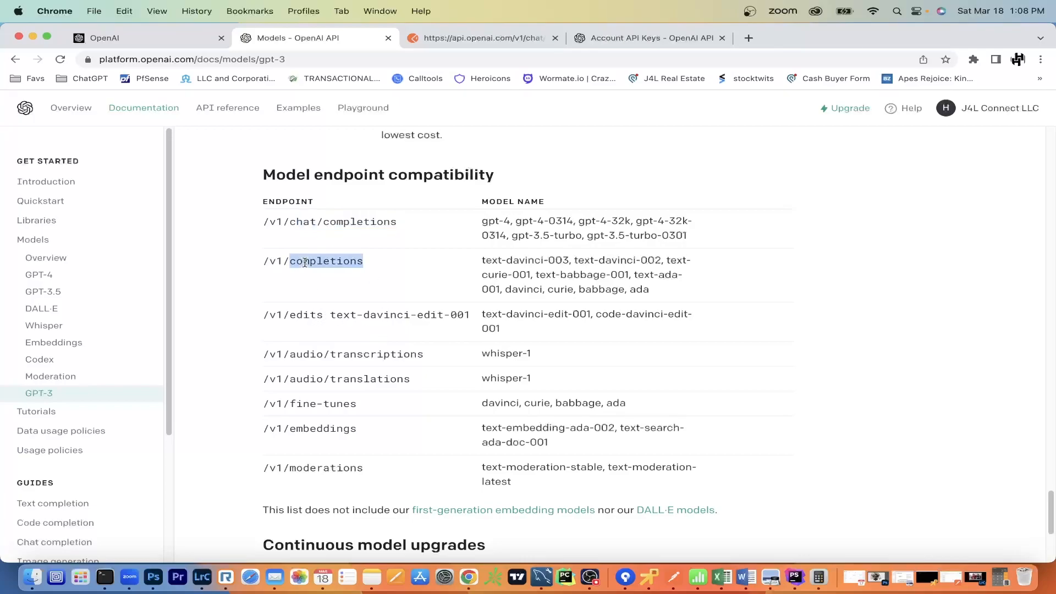
left_click(378, 352)
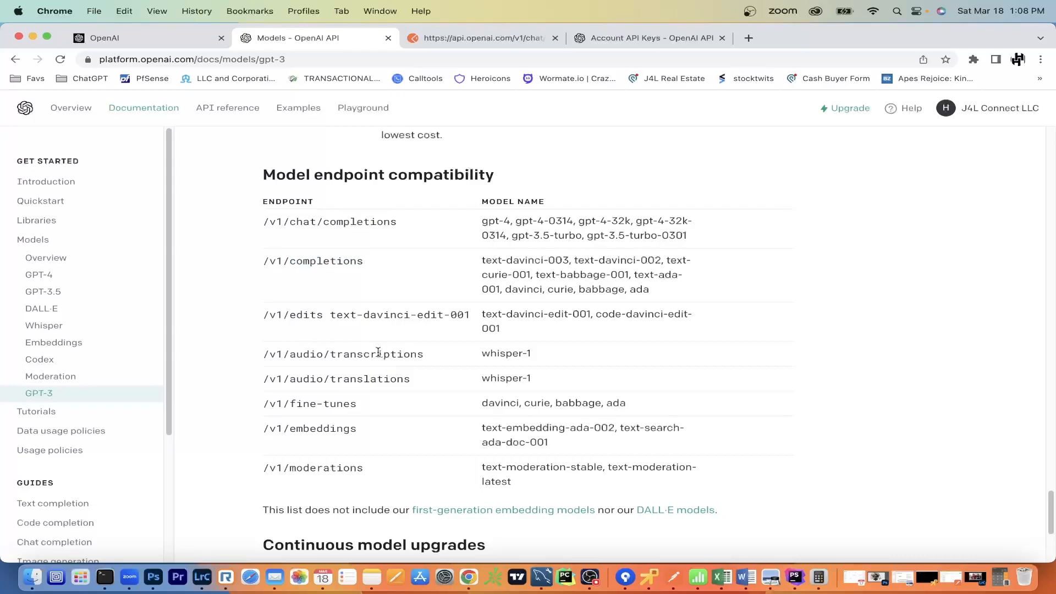
Review the models supported by each endpoint in the compatibility table and look over the documentation's topic list
scroll(369, 440, "down", 4)
scroll(366, 443, "up", 3)
scroll(366, 442, "up", 1)
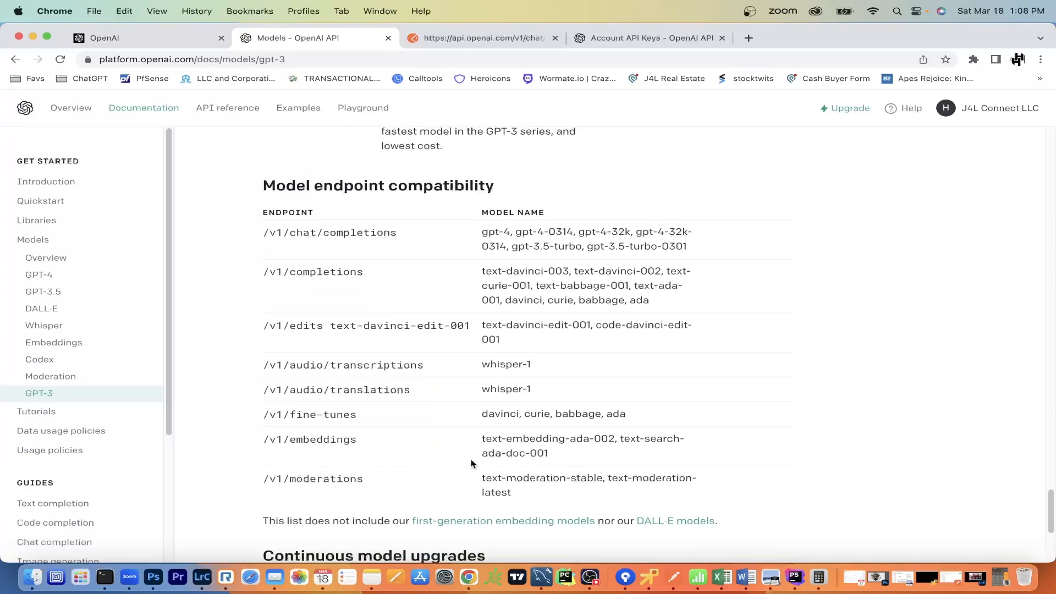
scroll(591, 259, "up", 3)
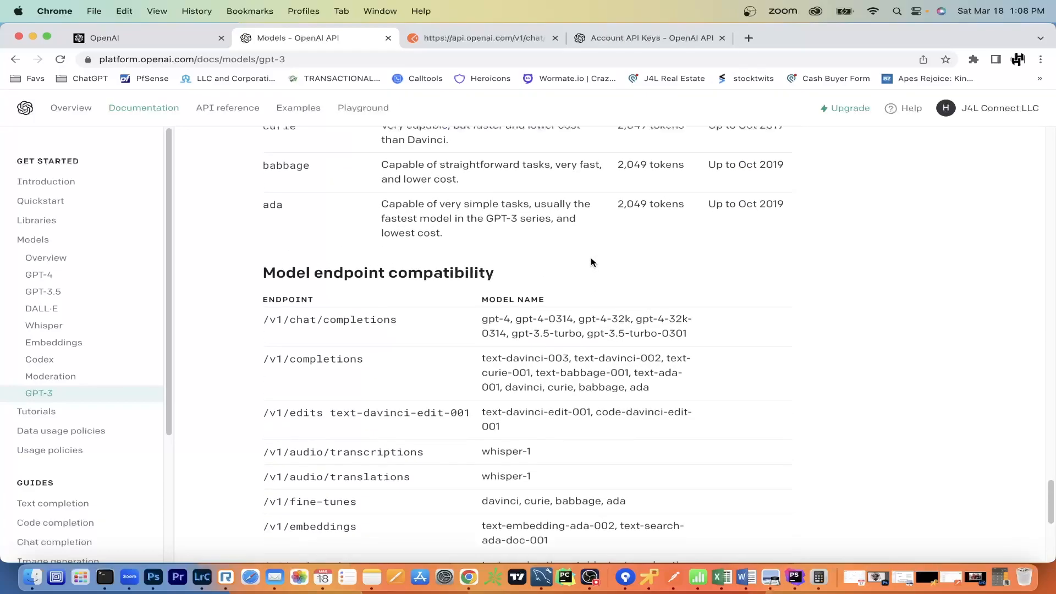
scroll(591, 259, "down", 1)
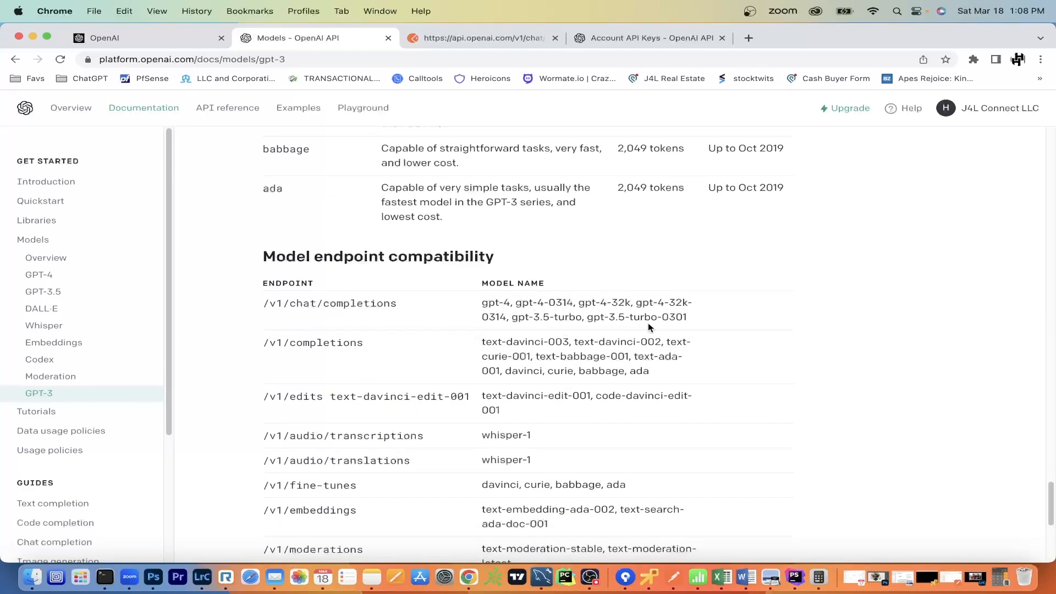
scroll(685, 344, "down", 1)
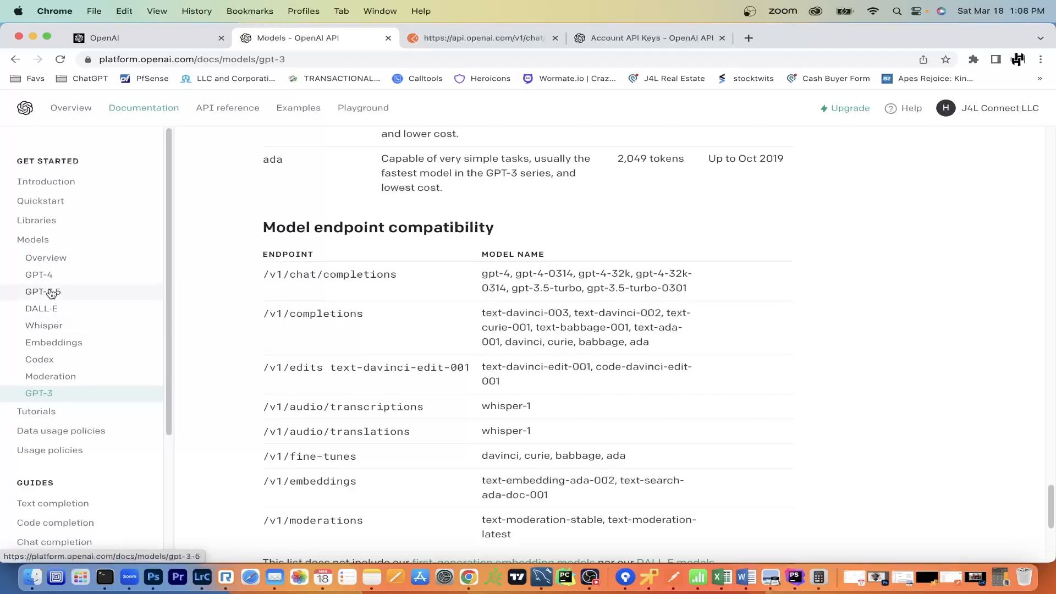
scroll(101, 336, "down", 2)
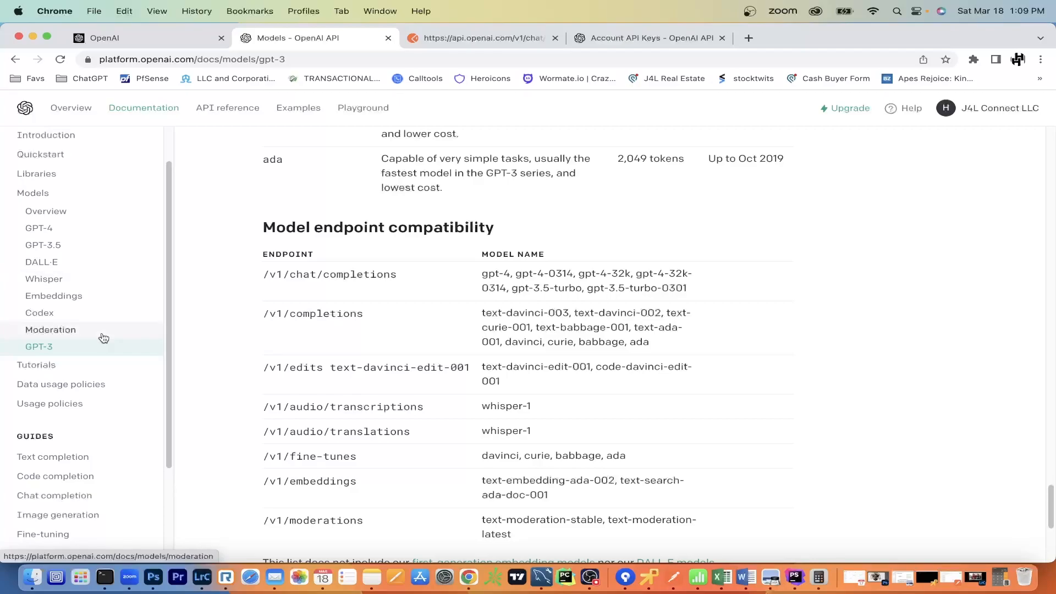
Open the Images section of the OpenAI API reference and examine the Create image endpoint URL
left_click(236, 113)
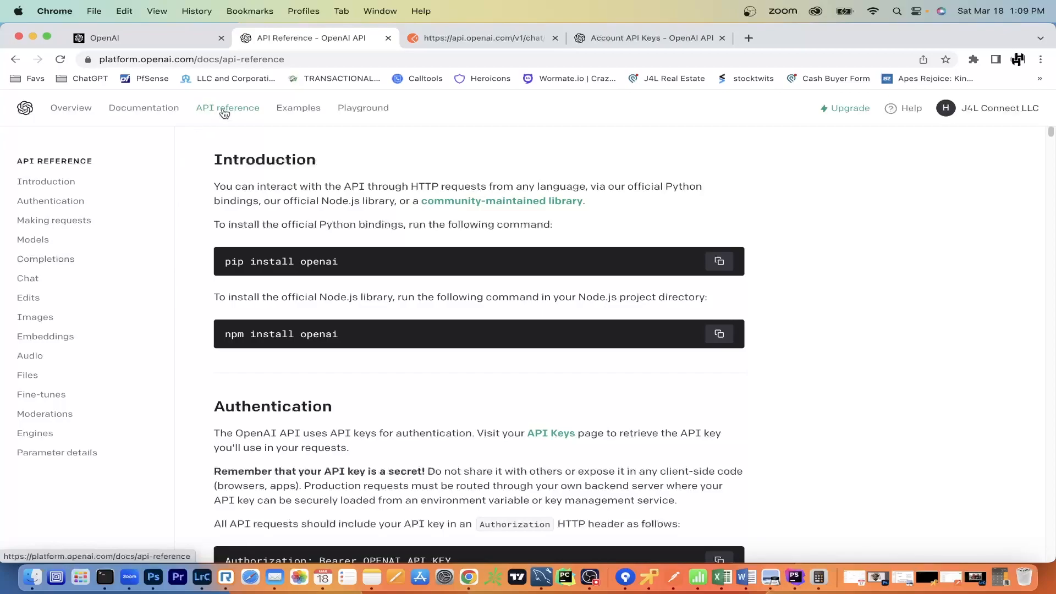
left_click(36, 317)
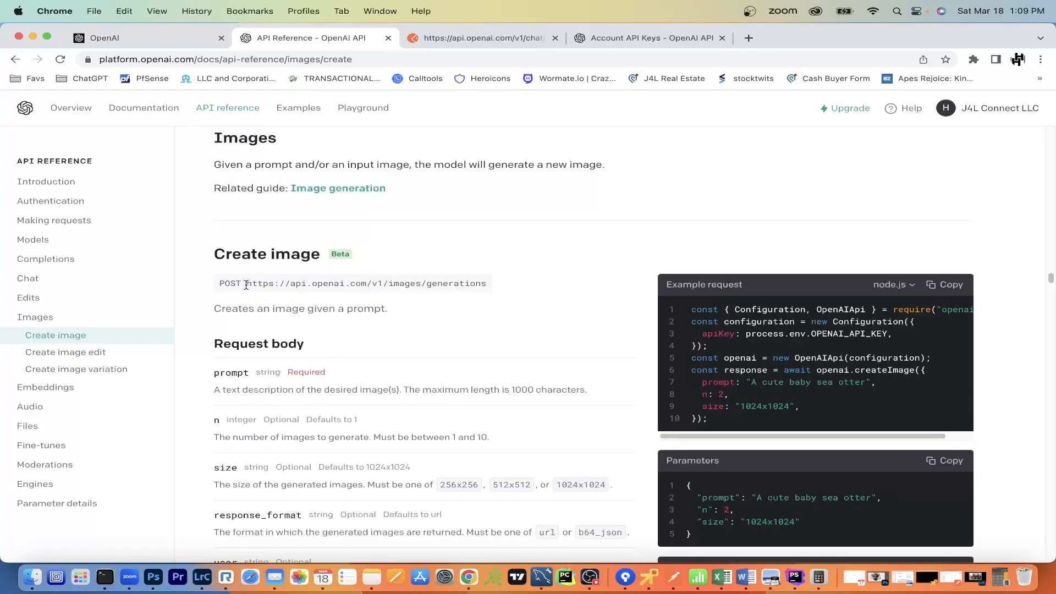
double_click(399, 286)
double_click(456, 283)
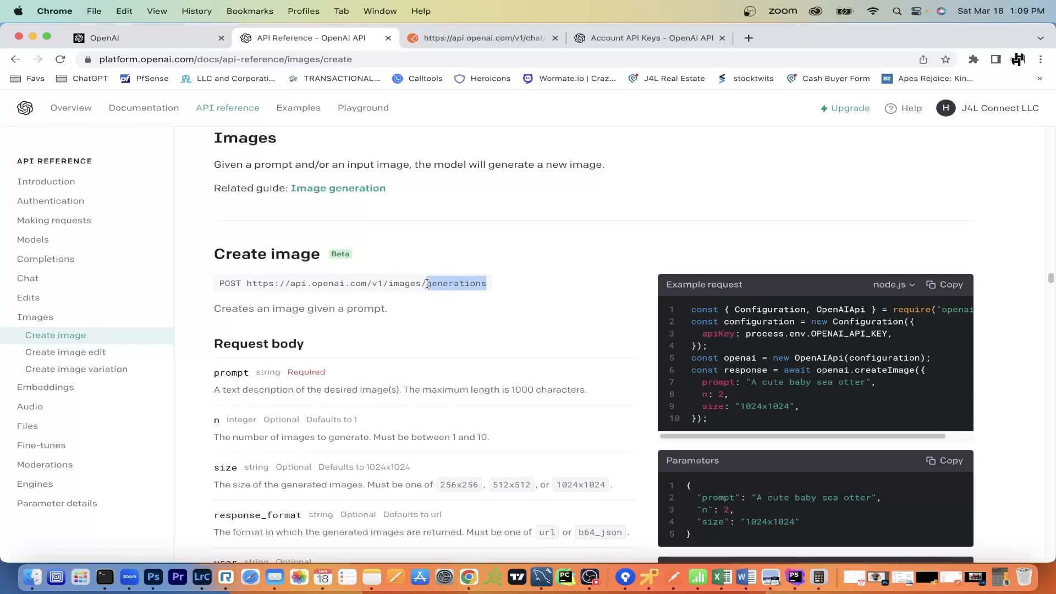
double_click(402, 284)
double_click(456, 283)
left_click(483, 38)
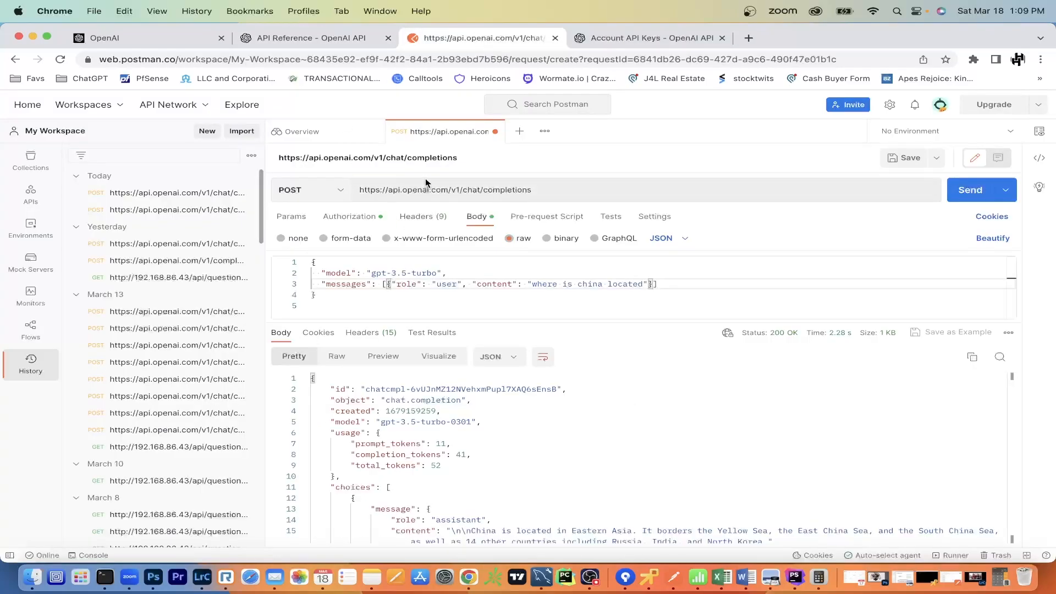
double_click(465, 190)
type("image")
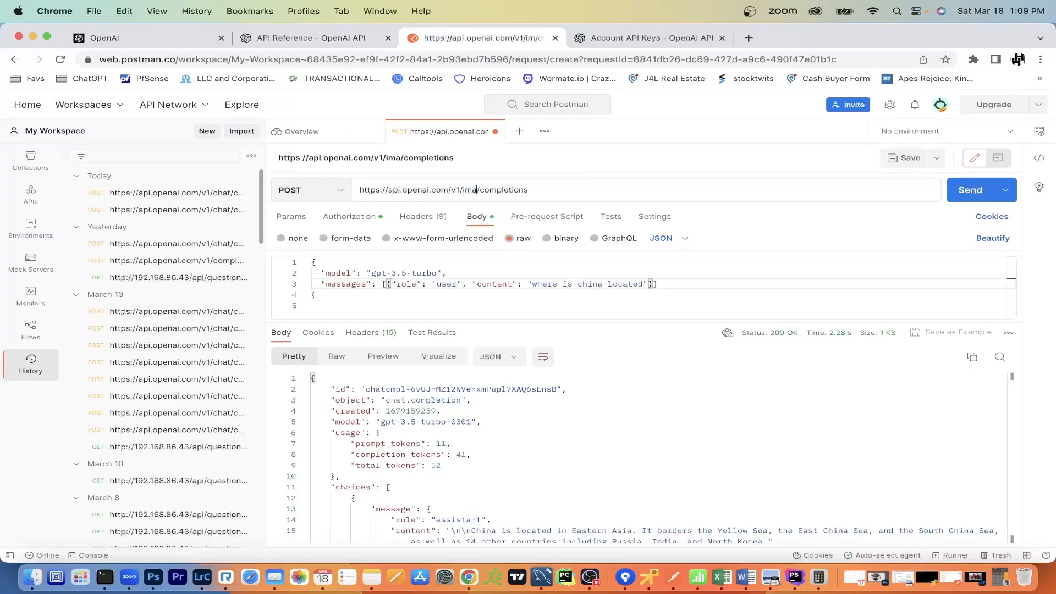
double_click(518, 191)
type("ge")
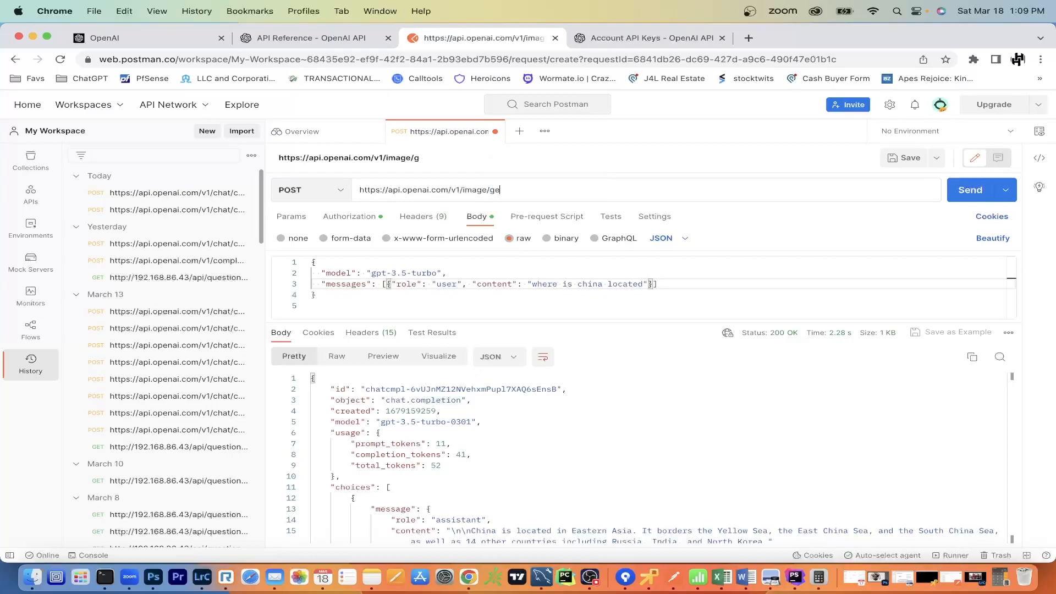
type("nerations")
Copy the example parameters for Create image from the API reference and replace the whole Postman request body with them
left_click(330, 37)
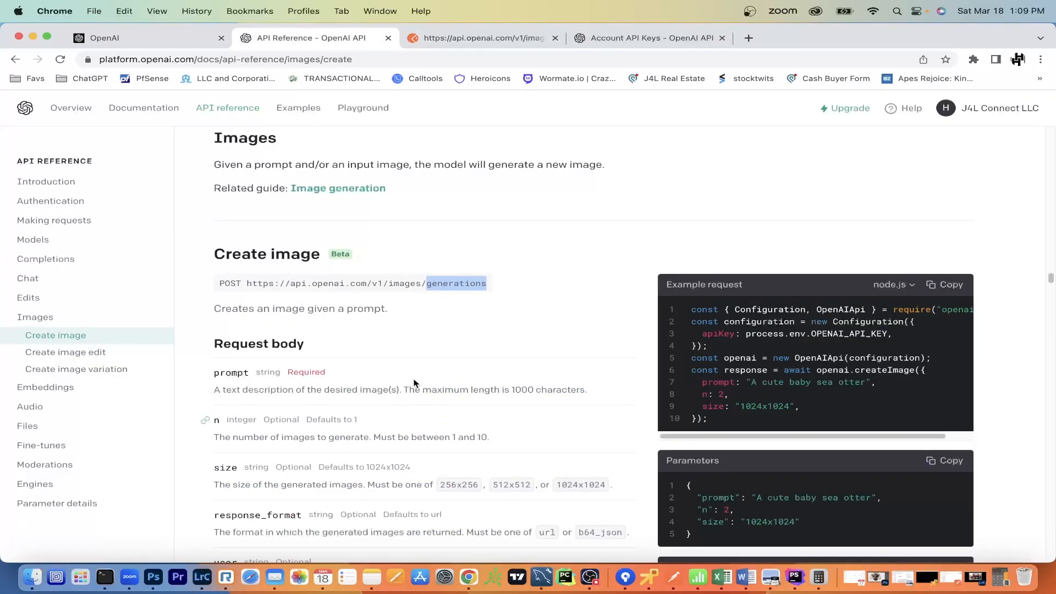
scroll(517, 362, "down", 1)
scroll(517, 363, "down", 1)
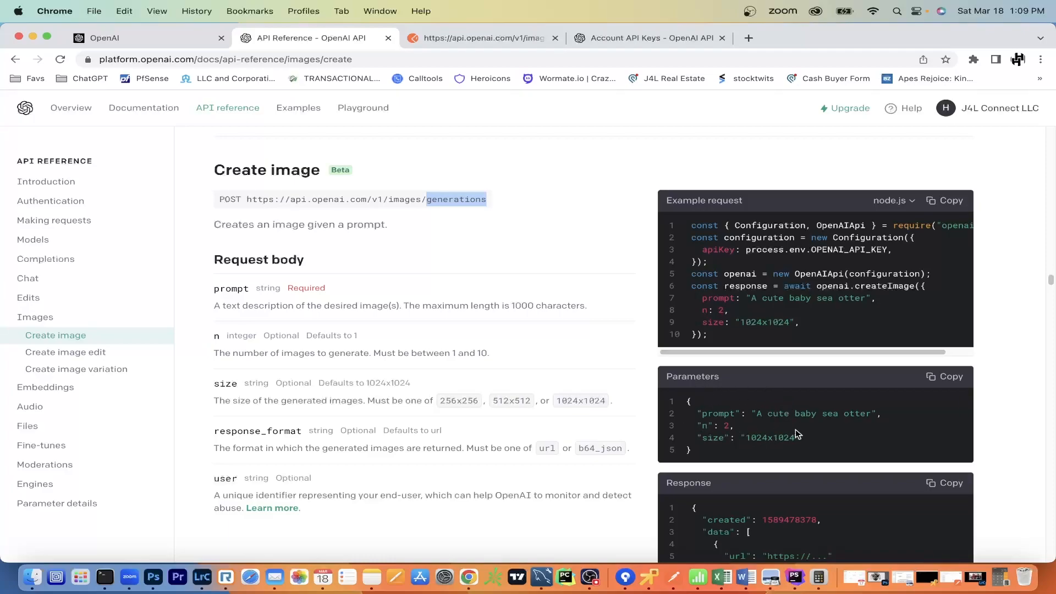
left_click(950, 382)
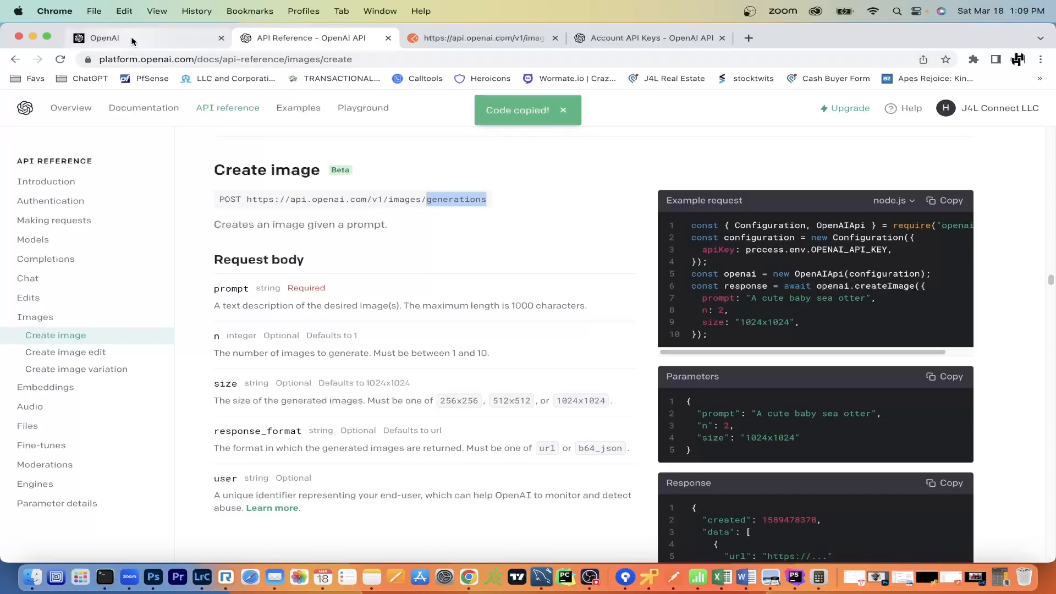
left_click(422, 41)
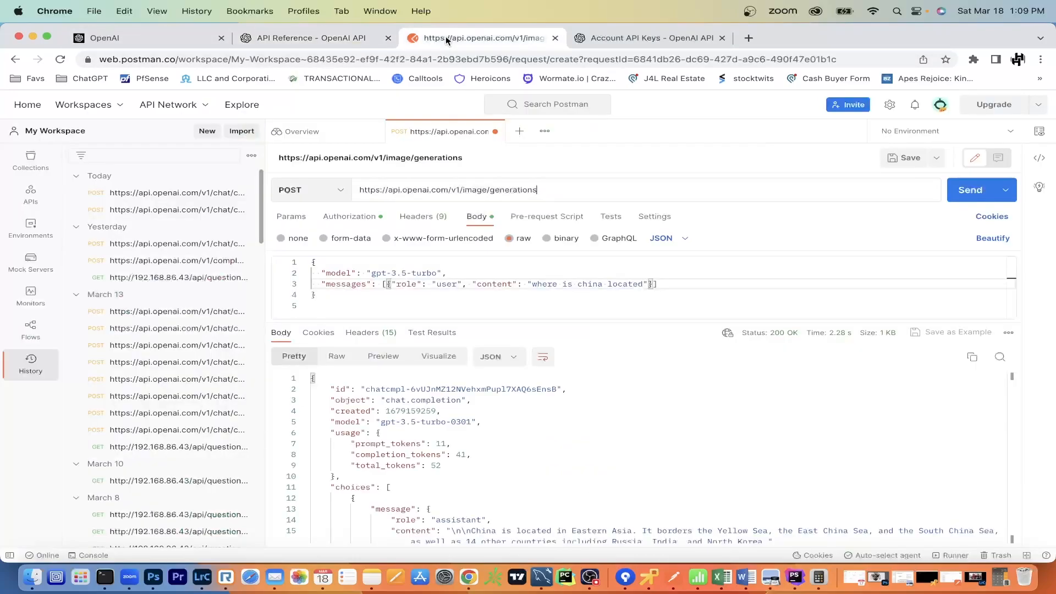
left_click_drag(331, 301, 276, 252)
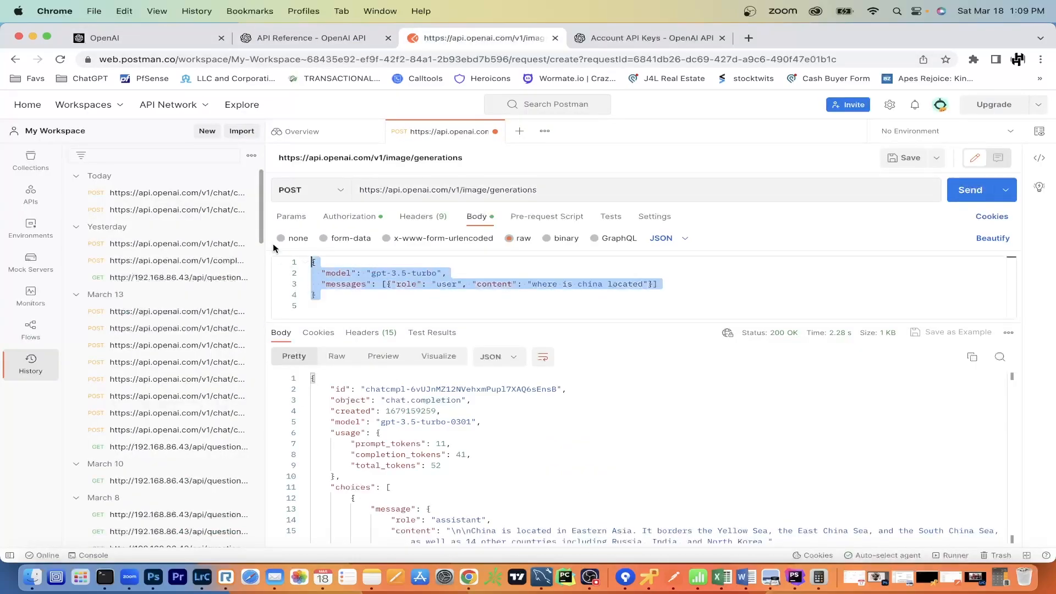
key("cmd+v")
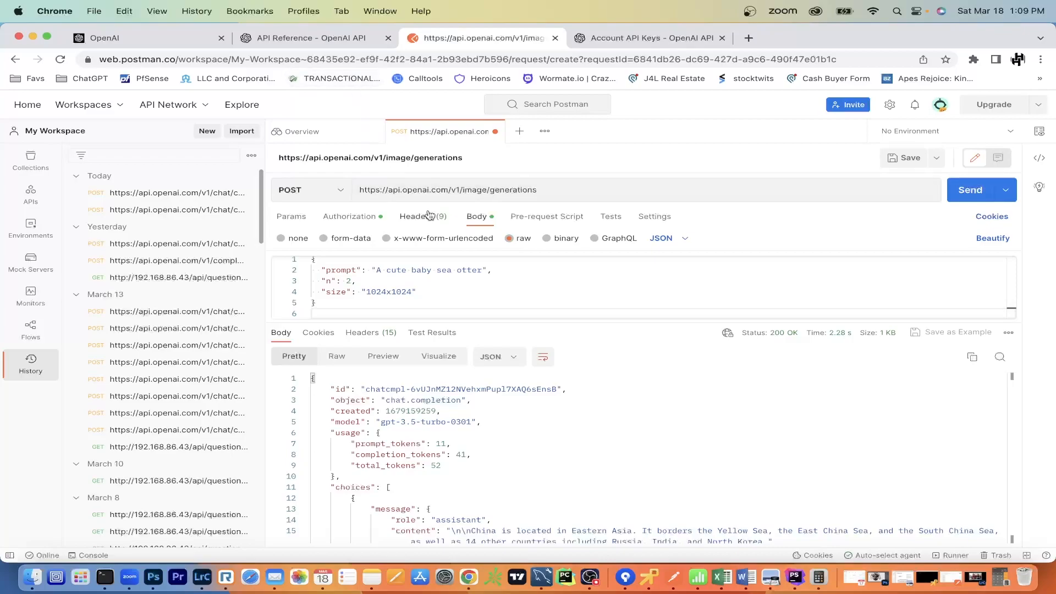
scroll(459, 291, "up", 1)
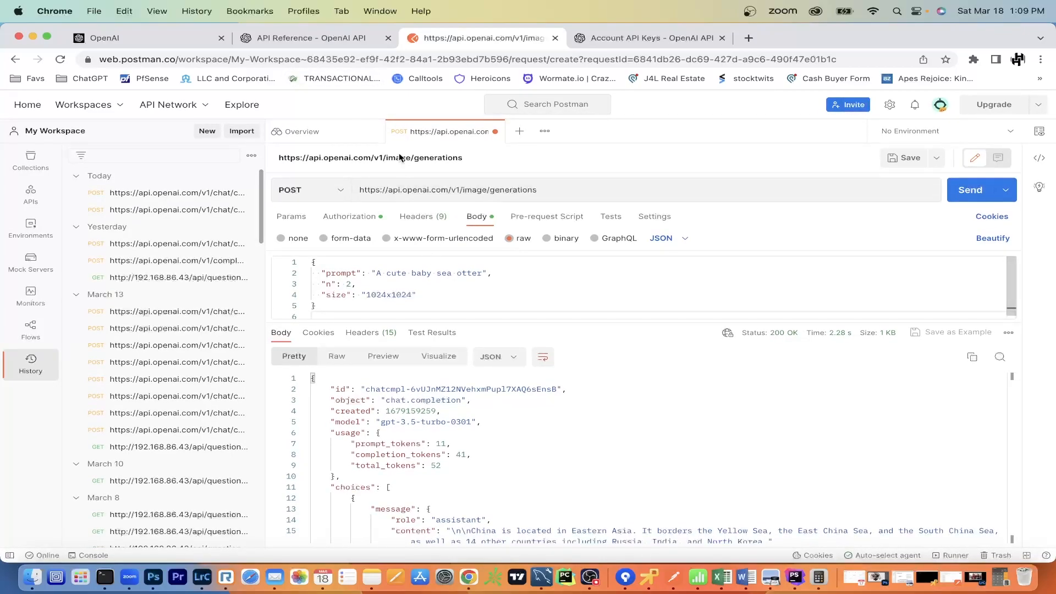
Return to the API reference and examine the example request, parameters and response for Create image
left_click(348, 38)
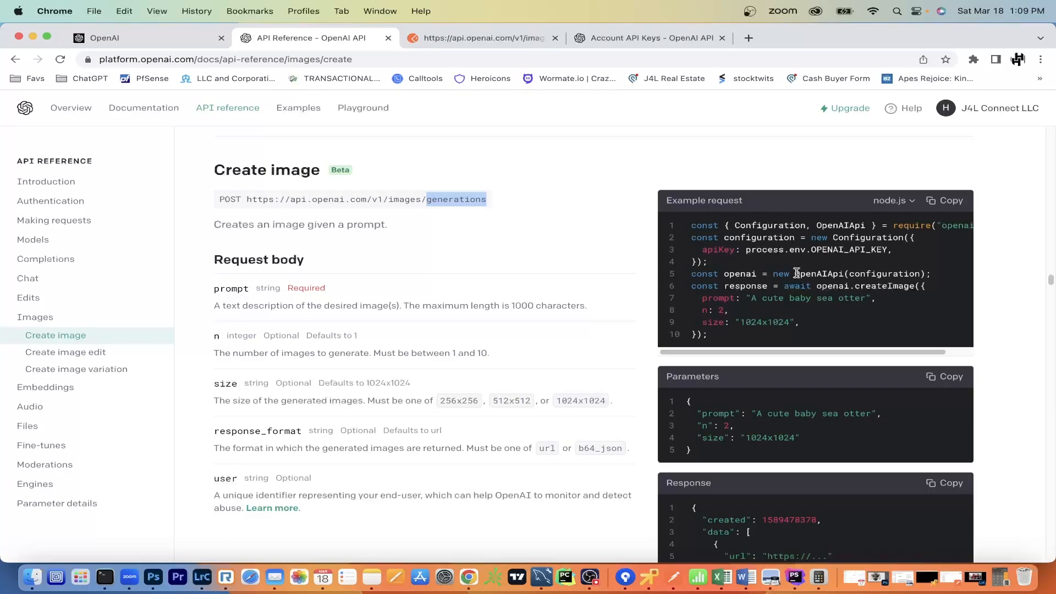
scroll(809, 388, "down", 3)
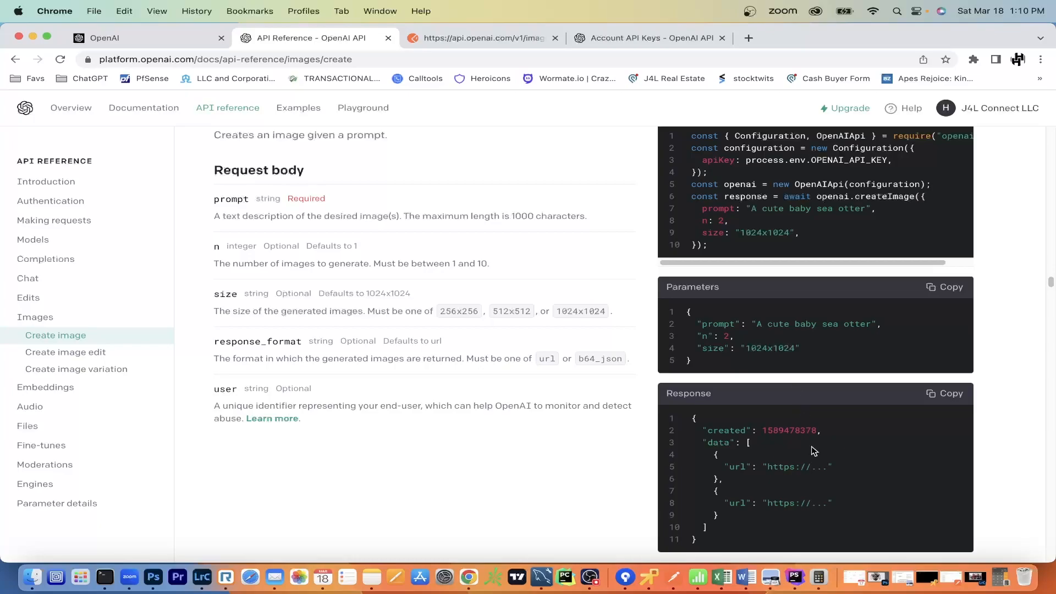
scroll(591, 226, "up", 4)
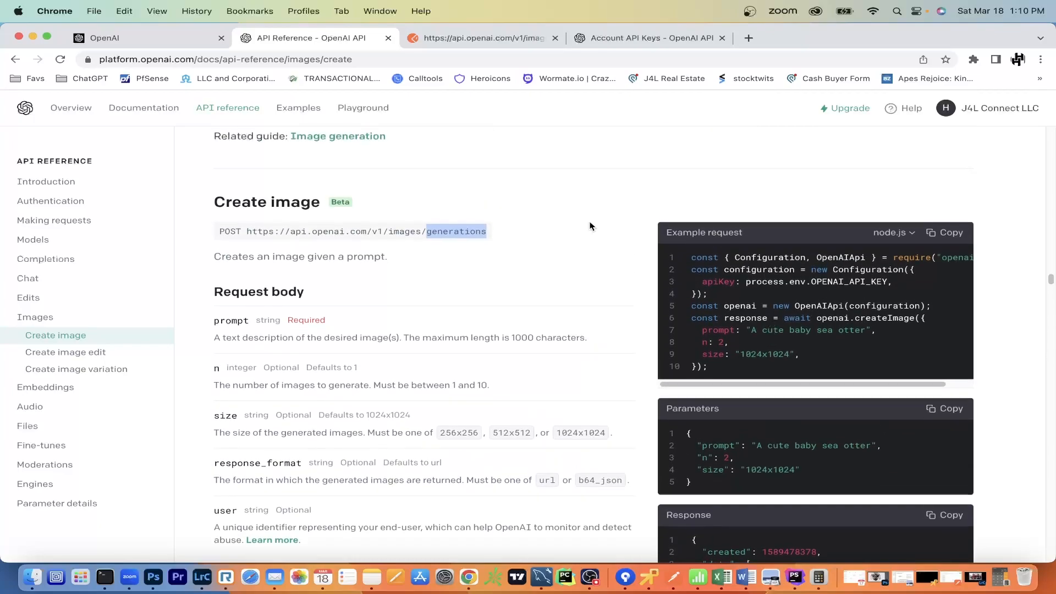
In Postman, set the body's prompt to "A big blue bear", send the request and check the response status
left_click(444, 36)
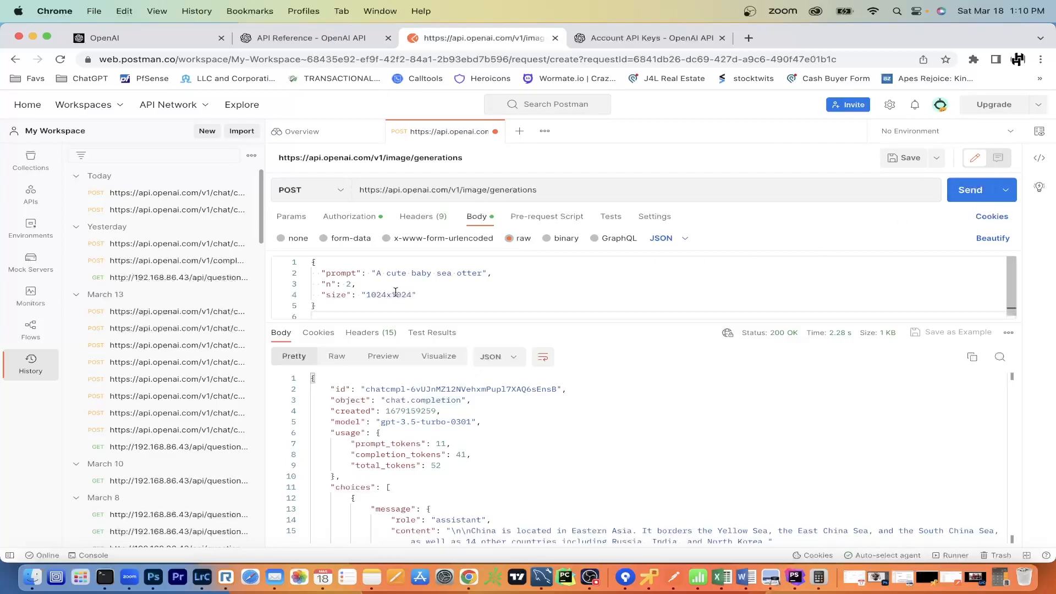
left_click_drag(376, 273, 482, 273)
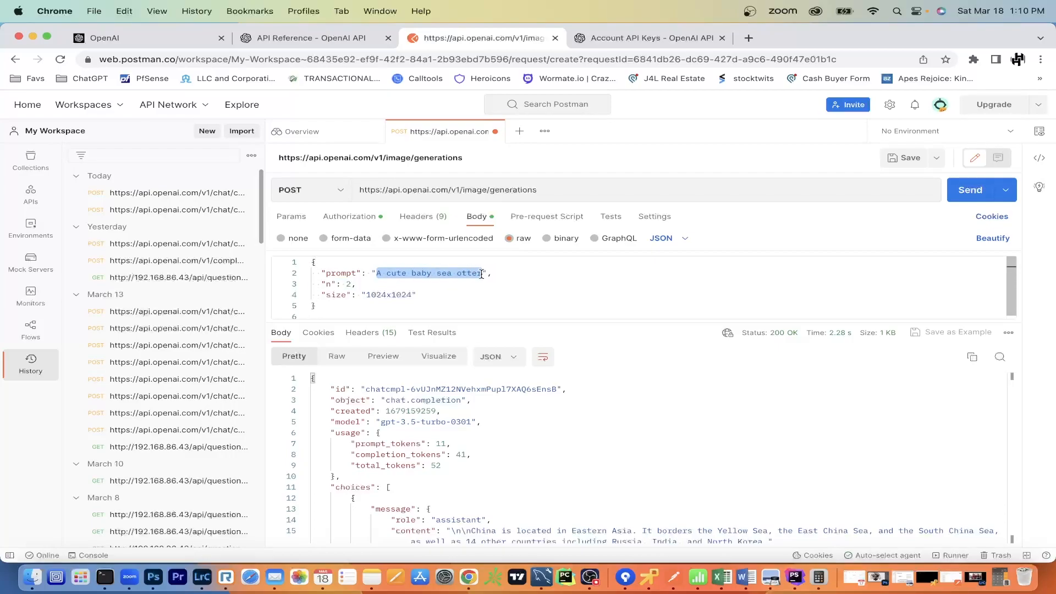
type("A ")
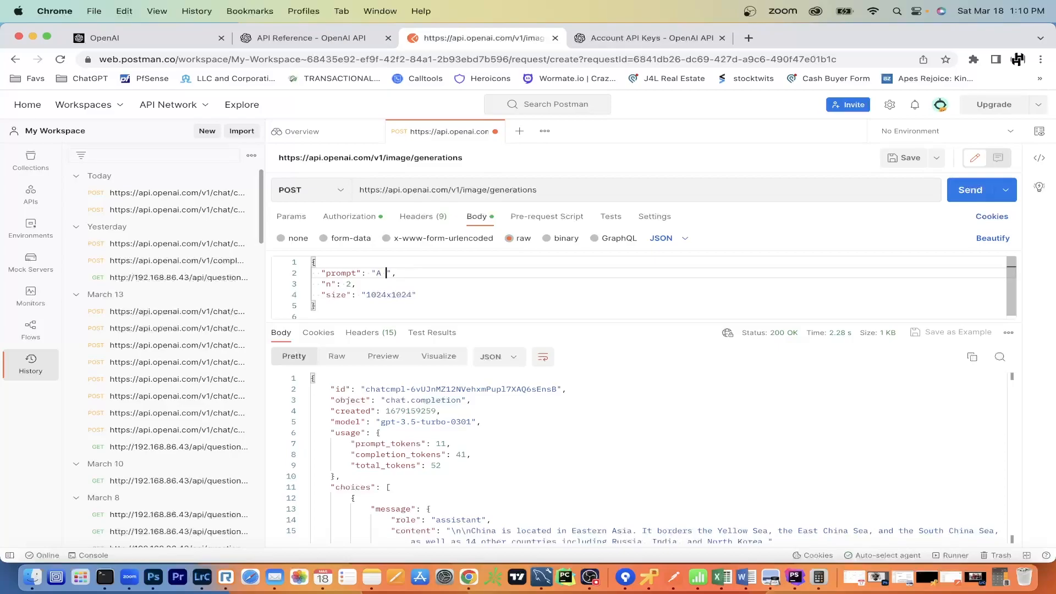
type("big blue bear")
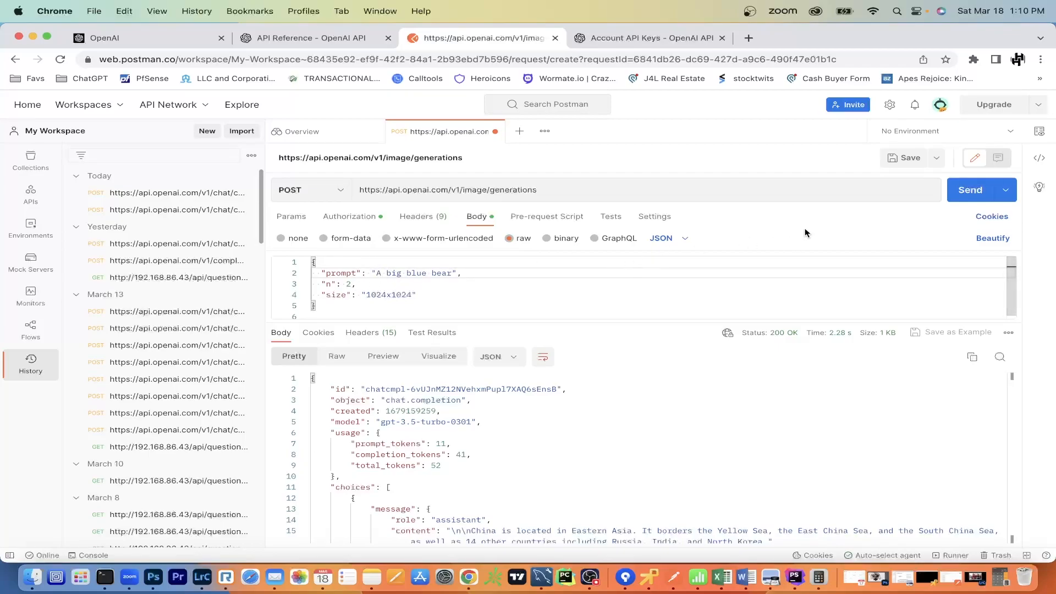
left_click(968, 192)
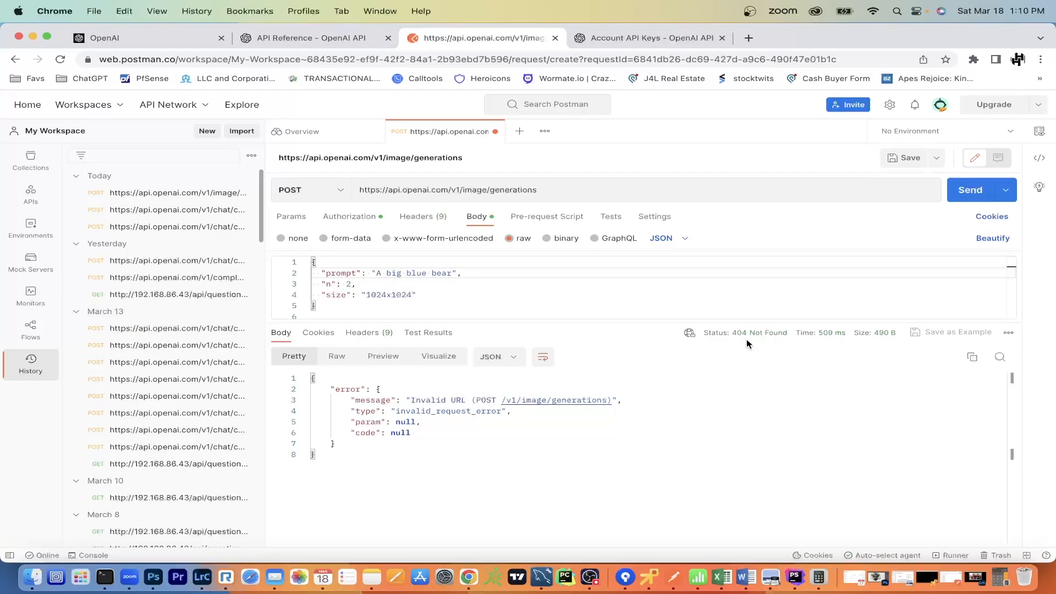
mouse_move(734, 336)
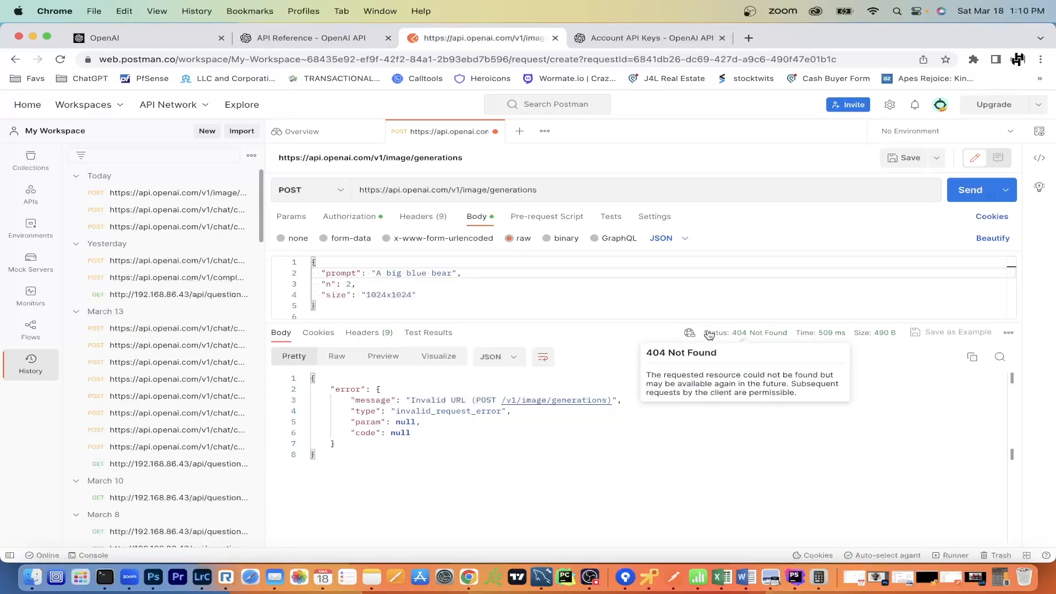
Compare the request URL with the documented Create image endpoint and correct its path to /v1/images/generations
left_click(319, 37)
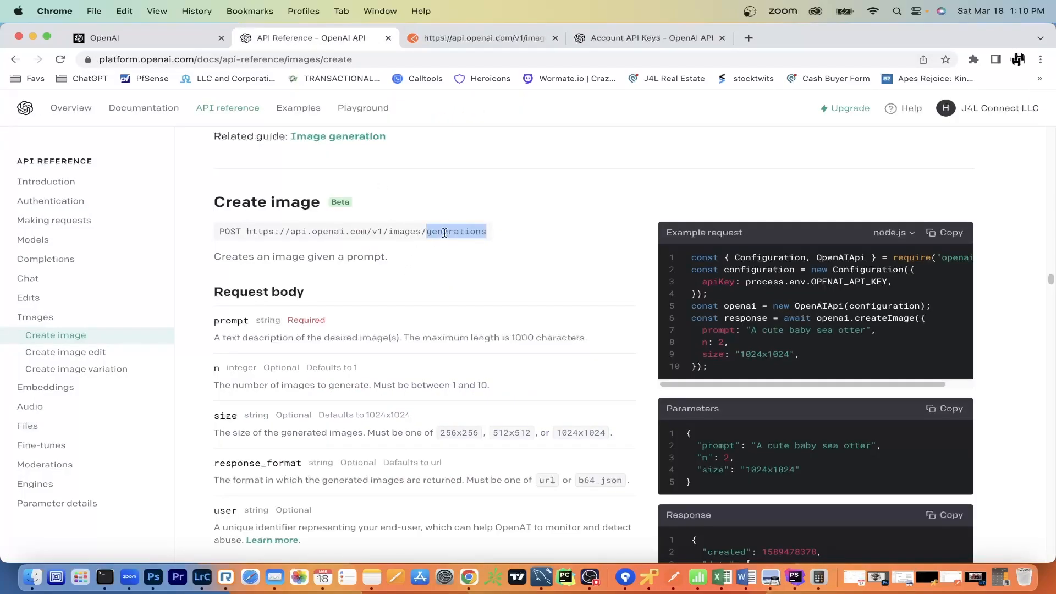
left_click(461, 38)
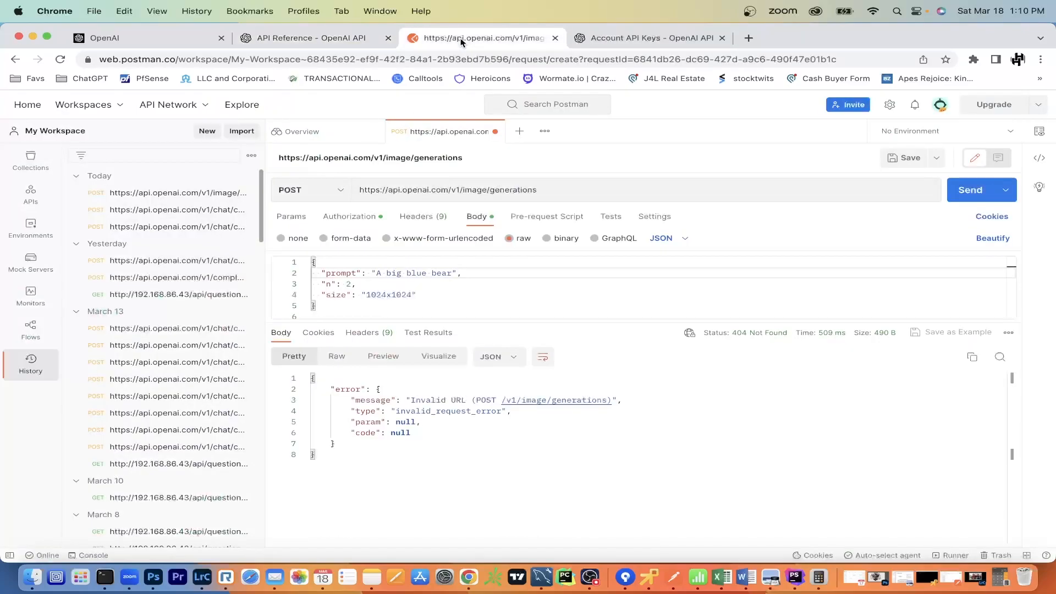
left_click(486, 190)
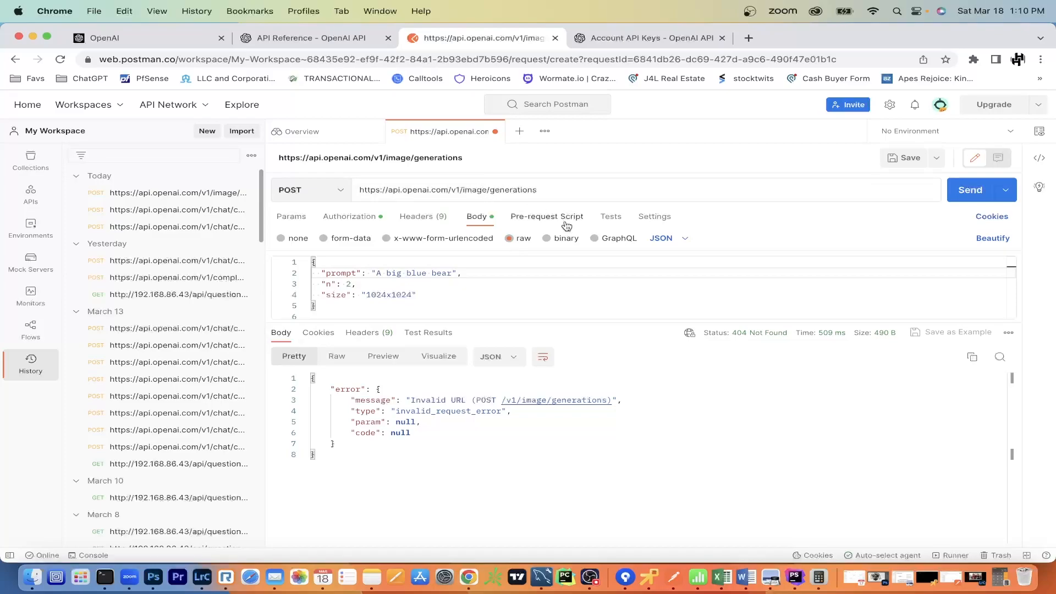
type("s")
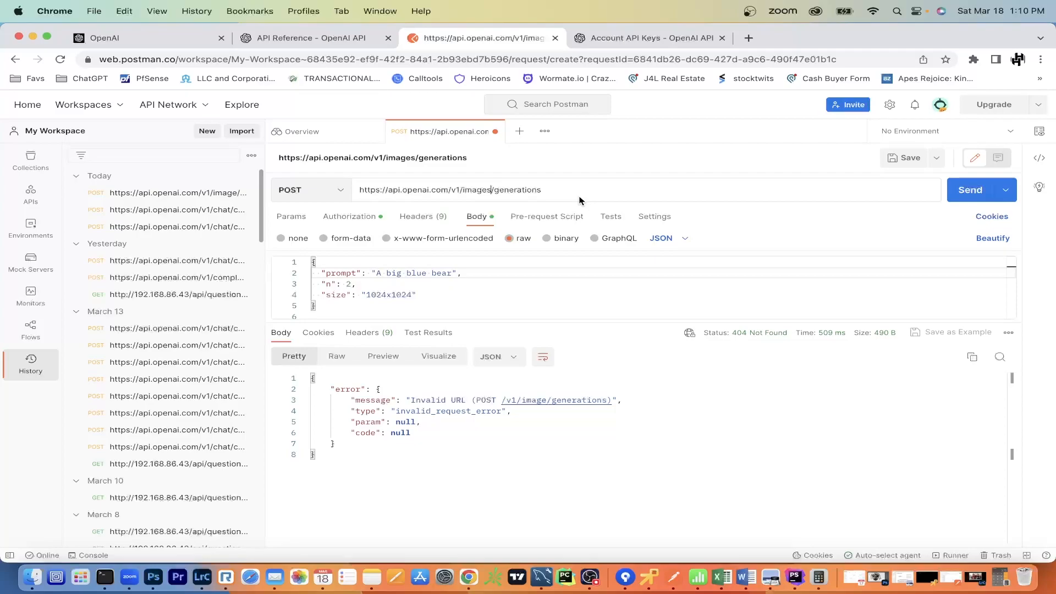
Review the request's JSON body, bearer token authorization and headers
left_click(322, 262)
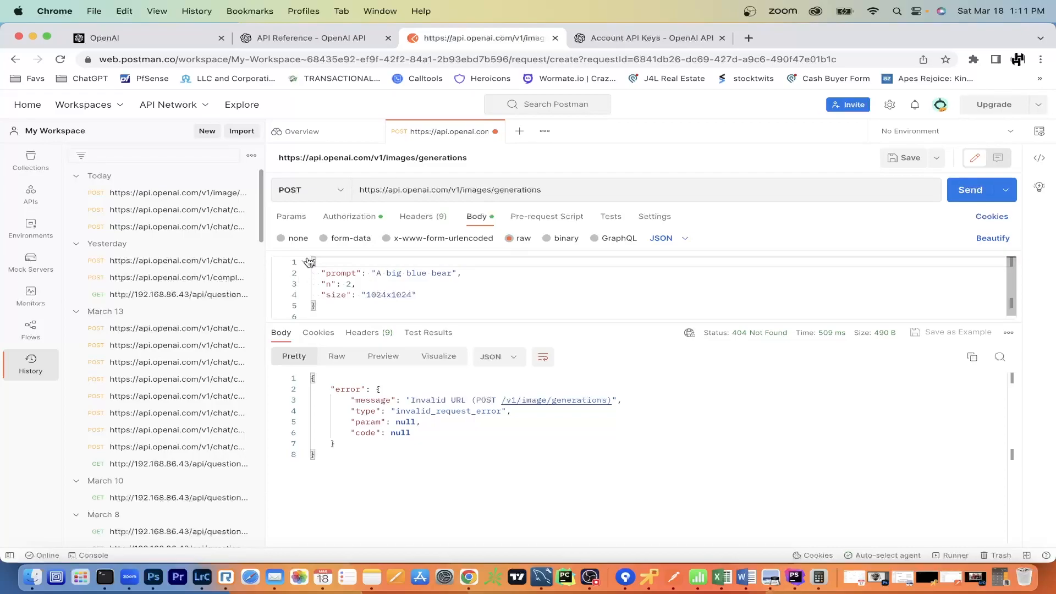
left_click(327, 305)
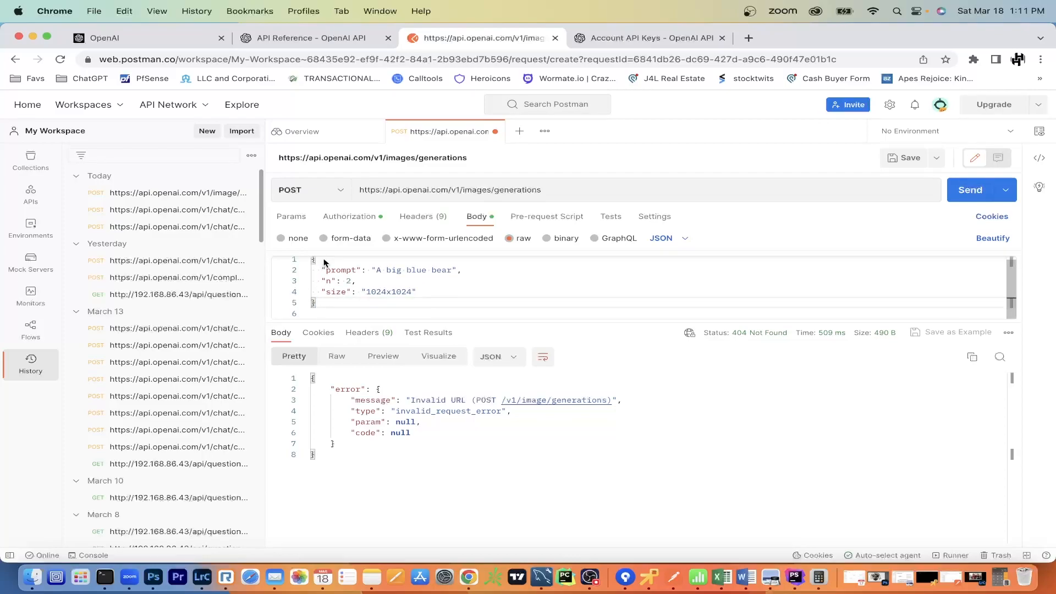
scroll(324, 262, "up", 1)
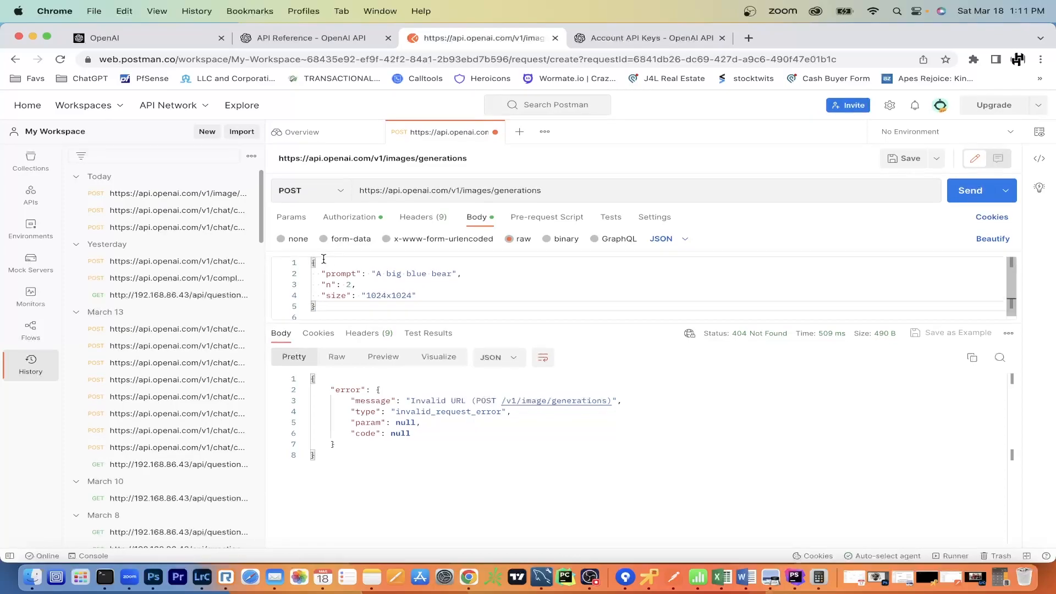
left_click(361, 217)
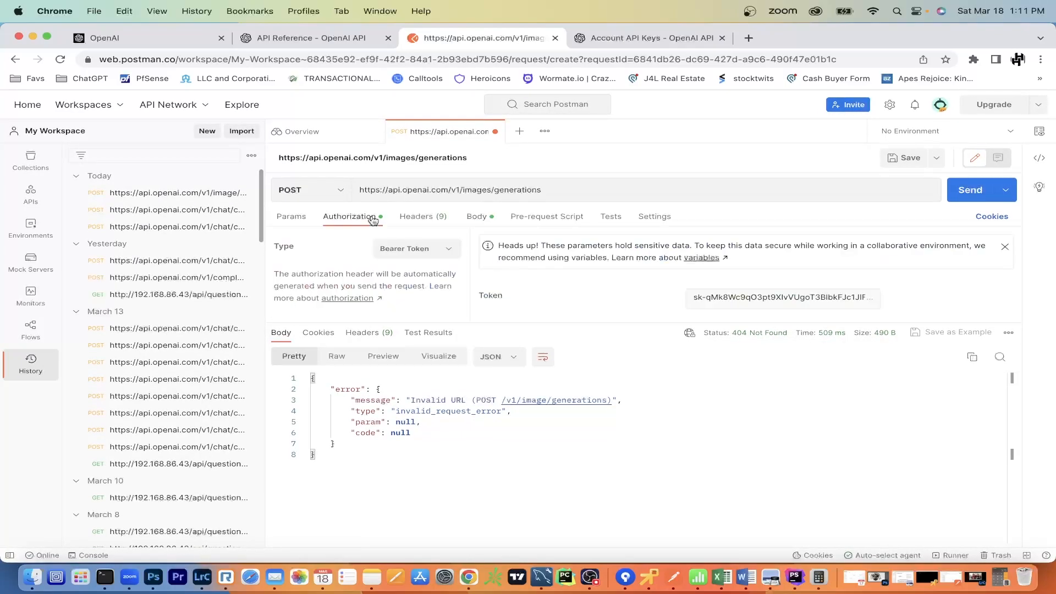
left_click(696, 297)
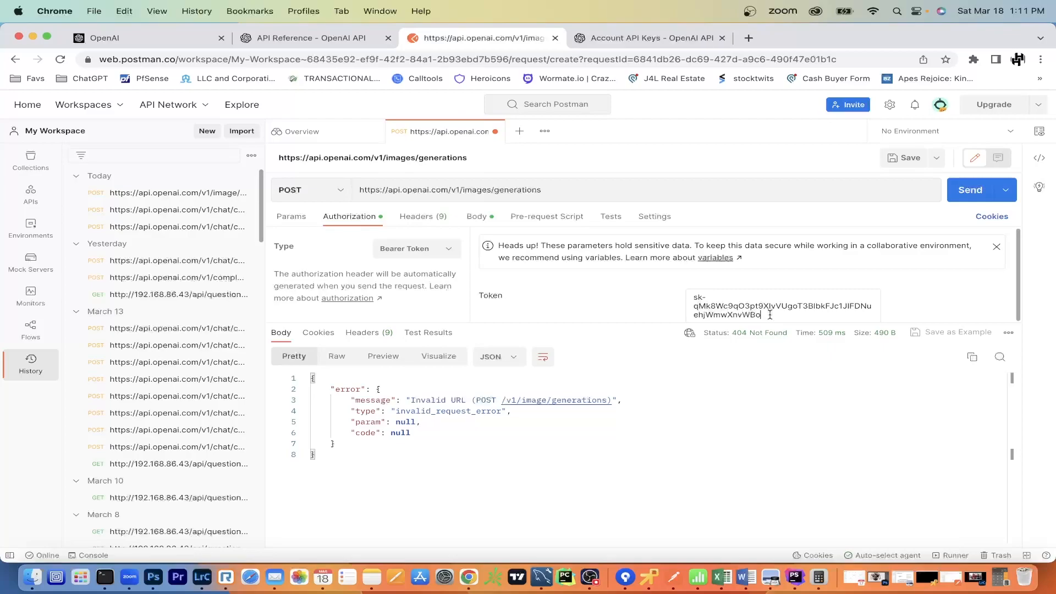
left_click(429, 217)
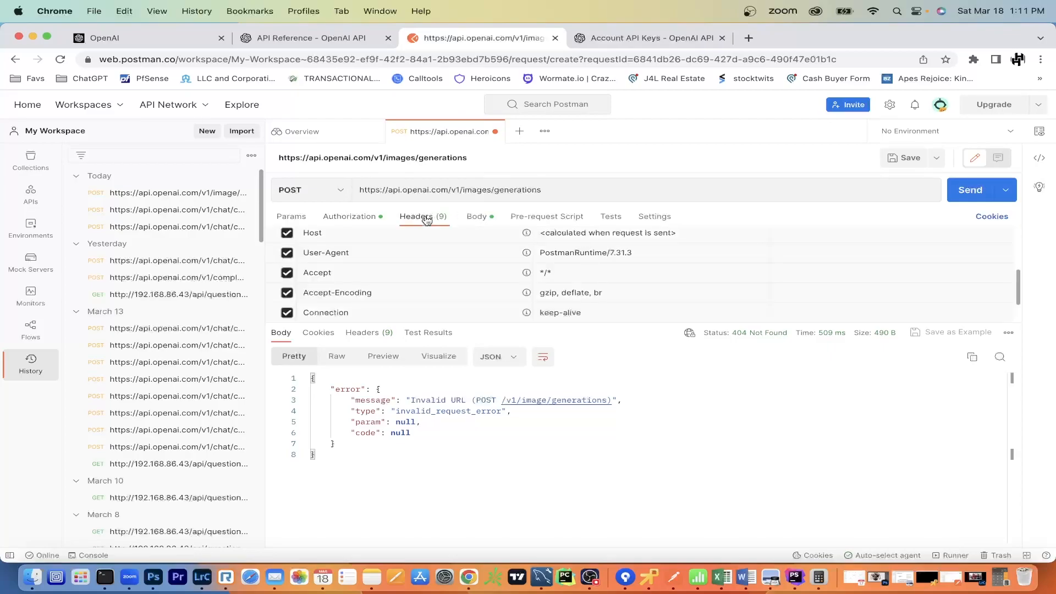
left_click(486, 219)
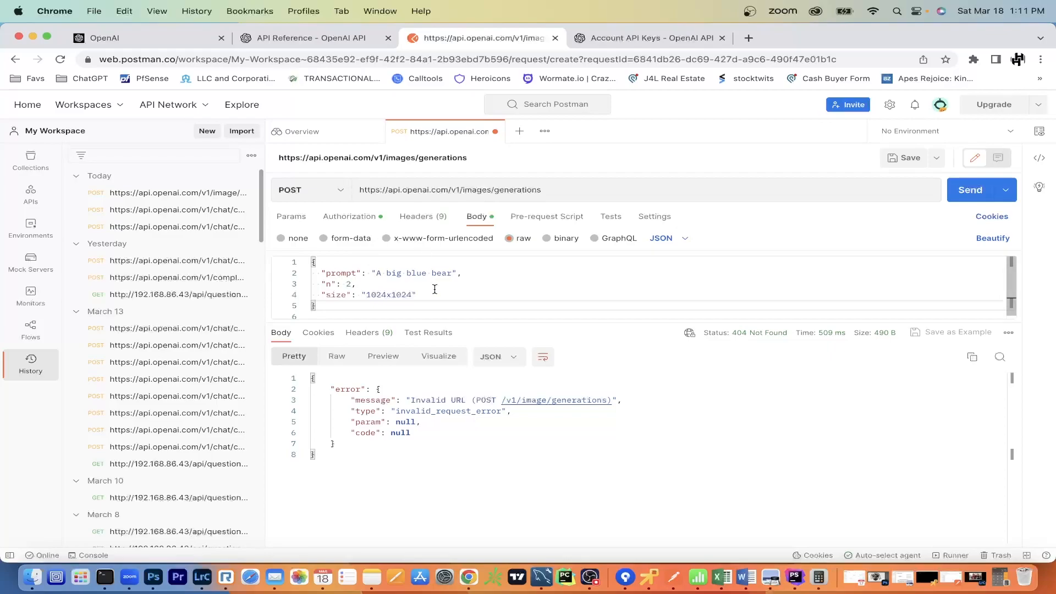
Recheck the Create image endpoint in the API reference and return to the Postman request
left_click(322, 42)
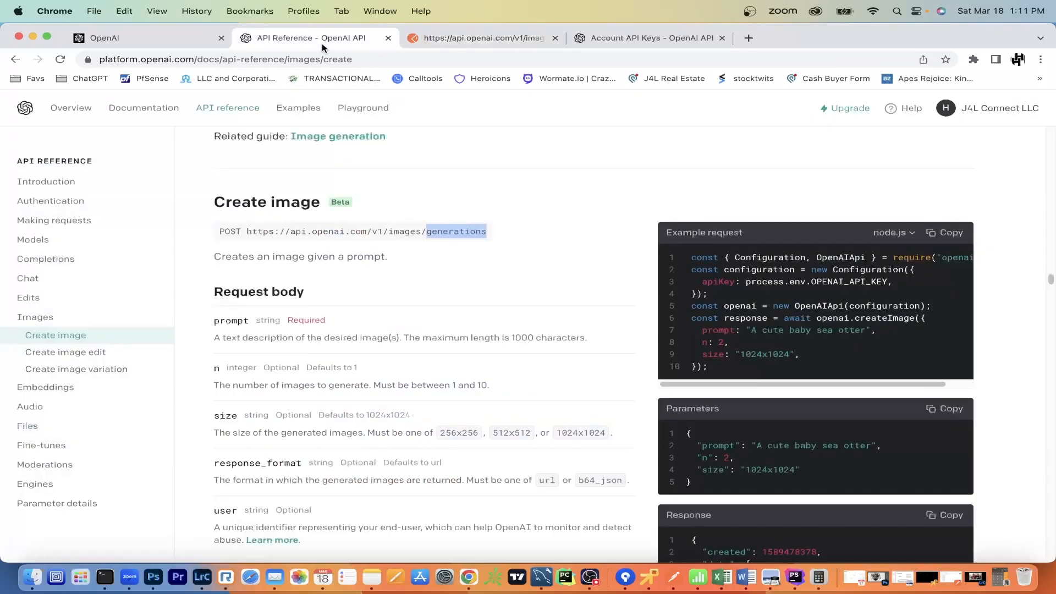
left_click(403, 236)
left_click(460, 38)
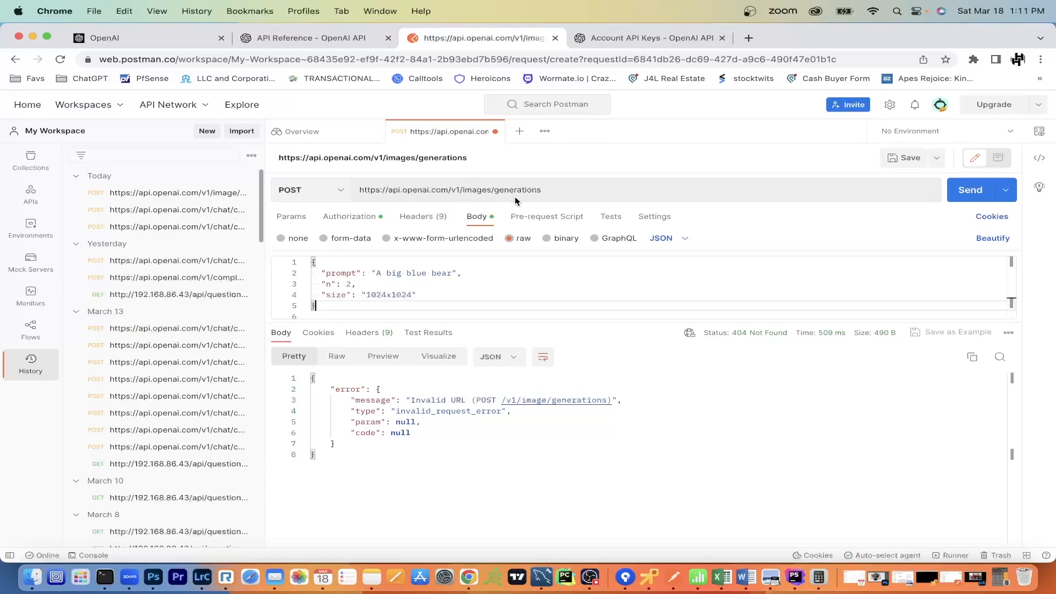
Send the corrected image generation request and review the response status and returned image URLs
left_click(961, 203)
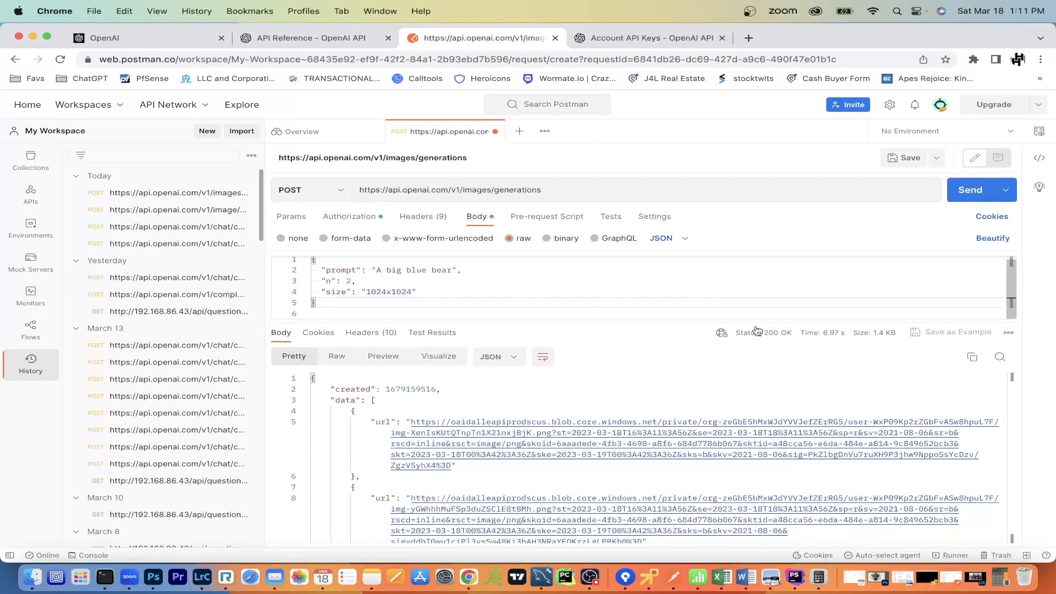
mouse_move(783, 342)
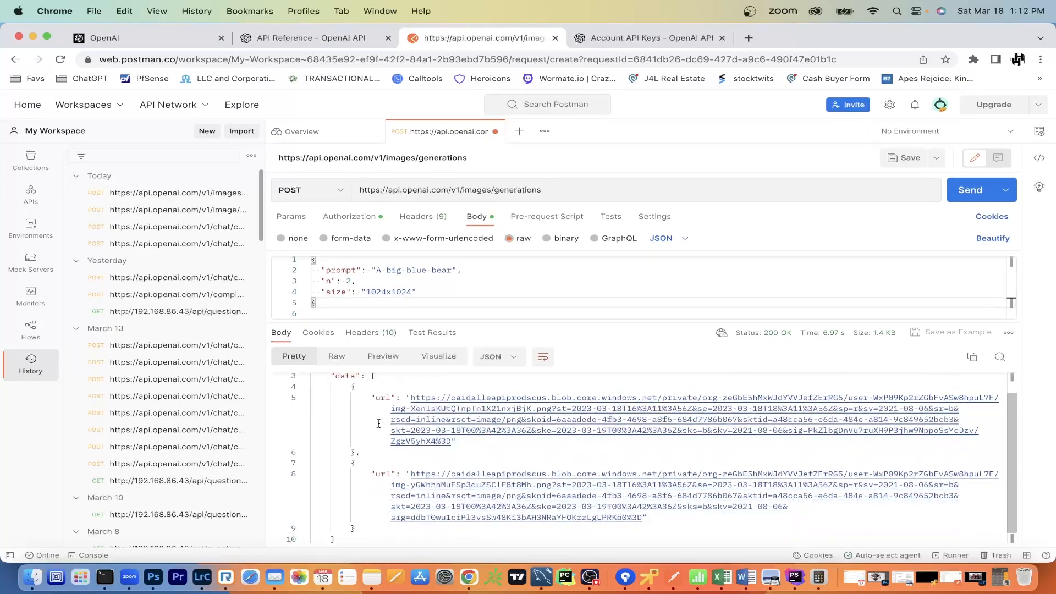
scroll(483, 479, "down", 2)
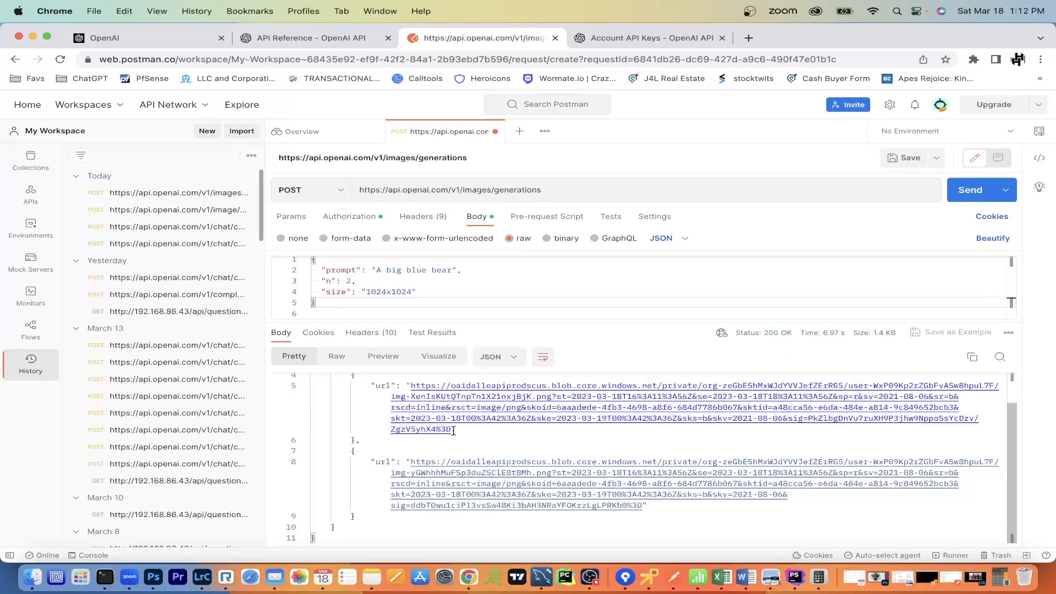
Copy the first image URL from the response and open it in a new browser tab
left_click_drag(451, 431, 410, 385)
key("super+c")
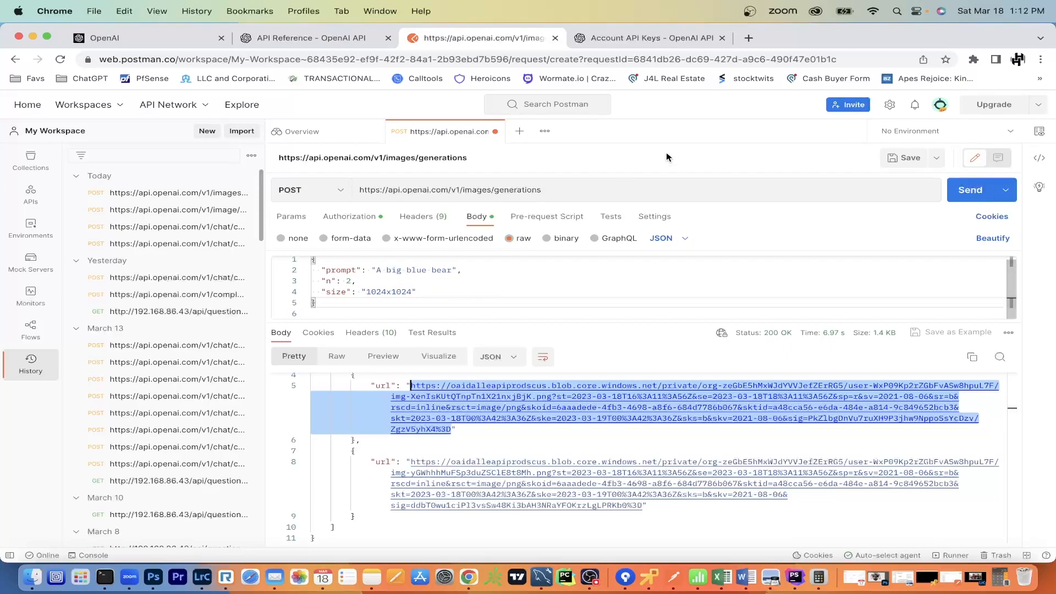
left_click(749, 37)
key("super+v")
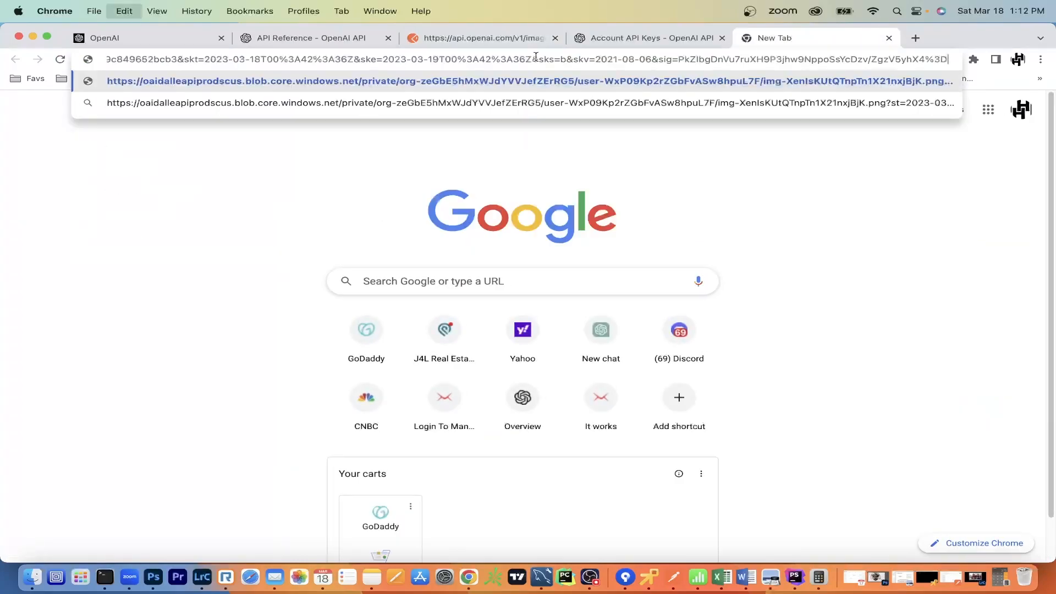
key("Return")
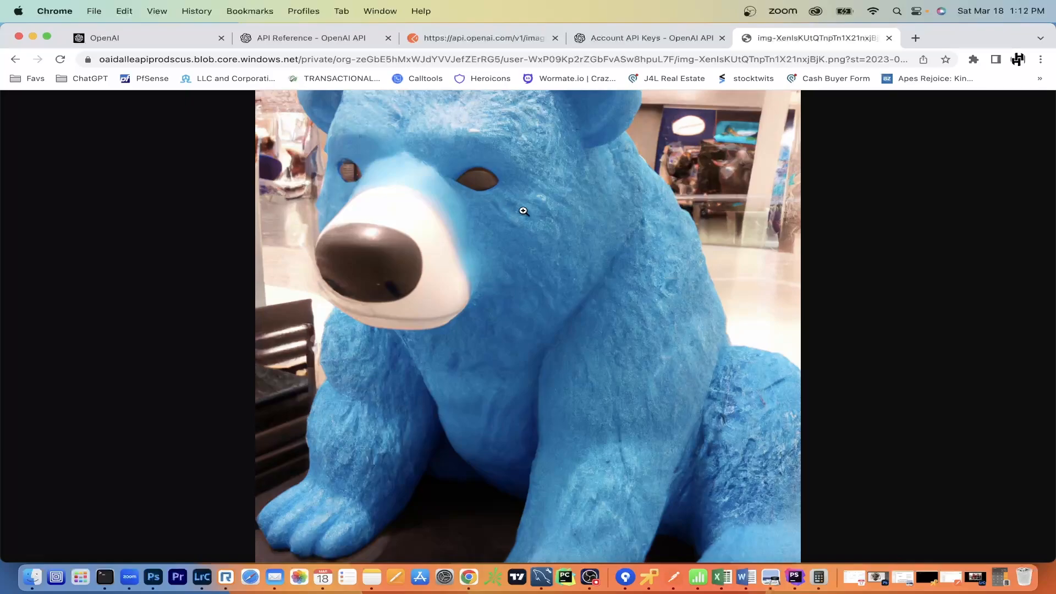
Copy the second image URL from the Postman response and open it in the browser tab showing the first image
left_click(479, 38)
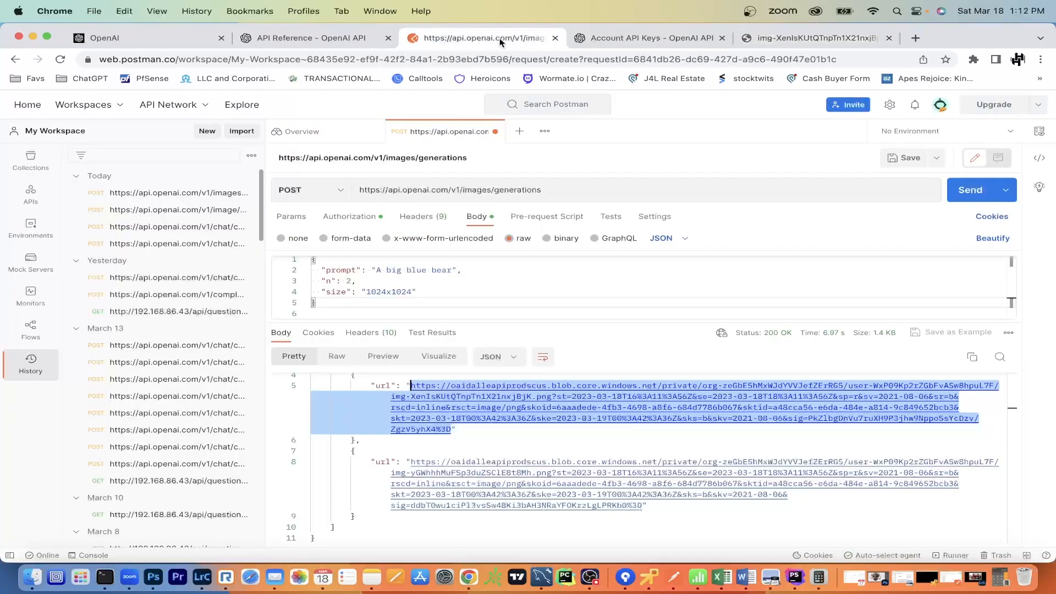
left_click_drag(643, 506, 407, 464)
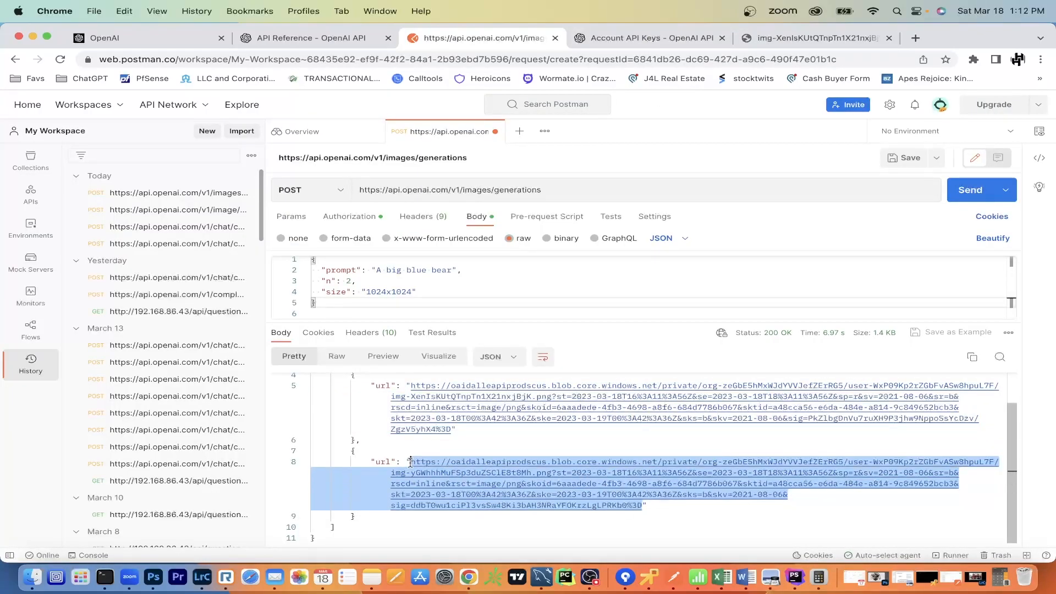
key("super+c")
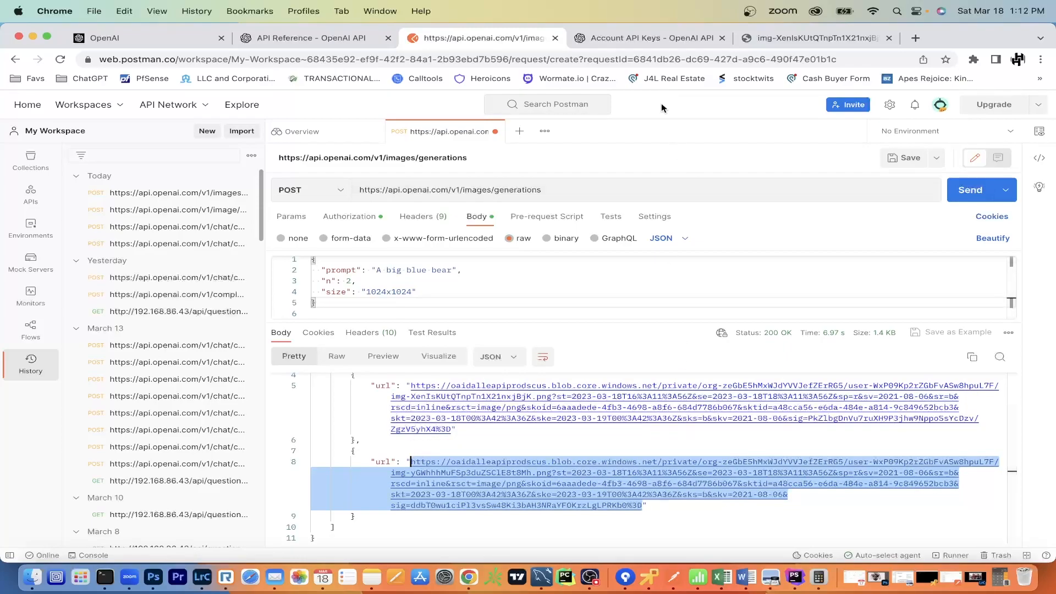
left_click(765, 36)
left_click(682, 52)
key("super+v")
key("Return")
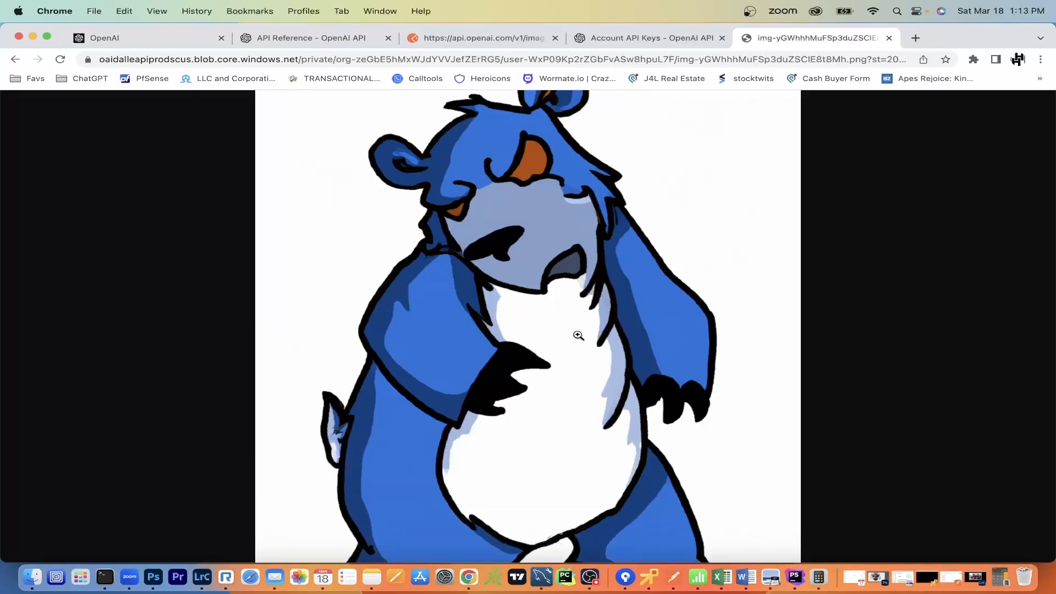
Compare the Postman image generation request with the Create image endpoint and parameters in the API reference
left_click(622, 38)
left_click(483, 37)
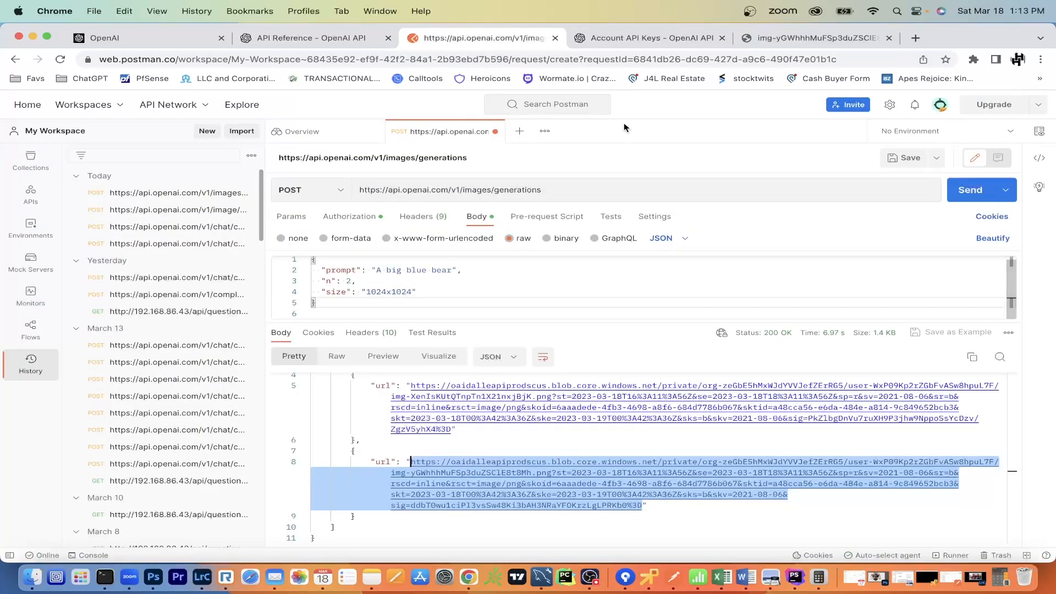
left_click(337, 39)
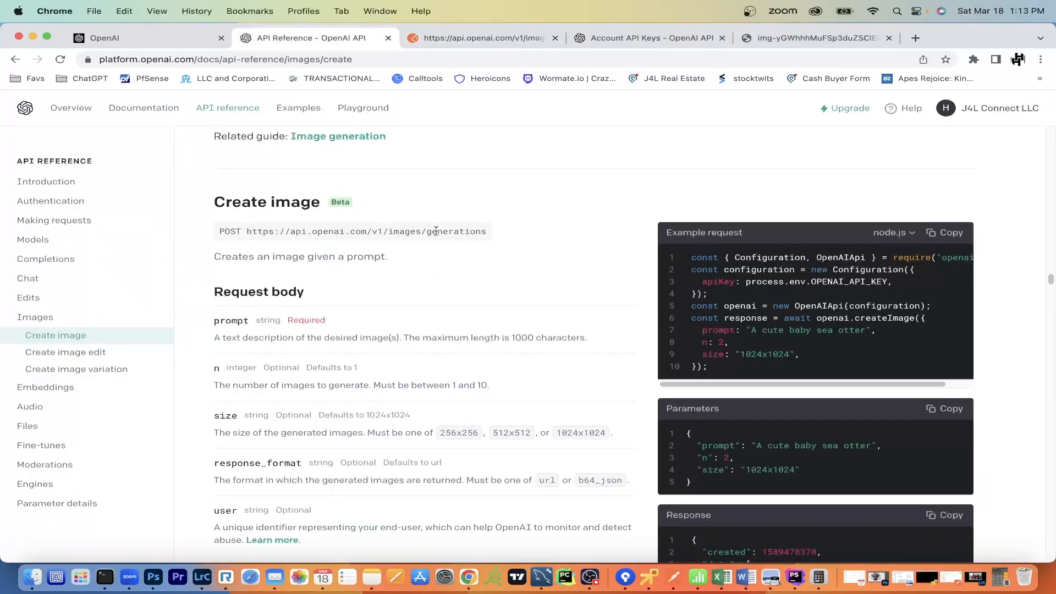
left_click(454, 40)
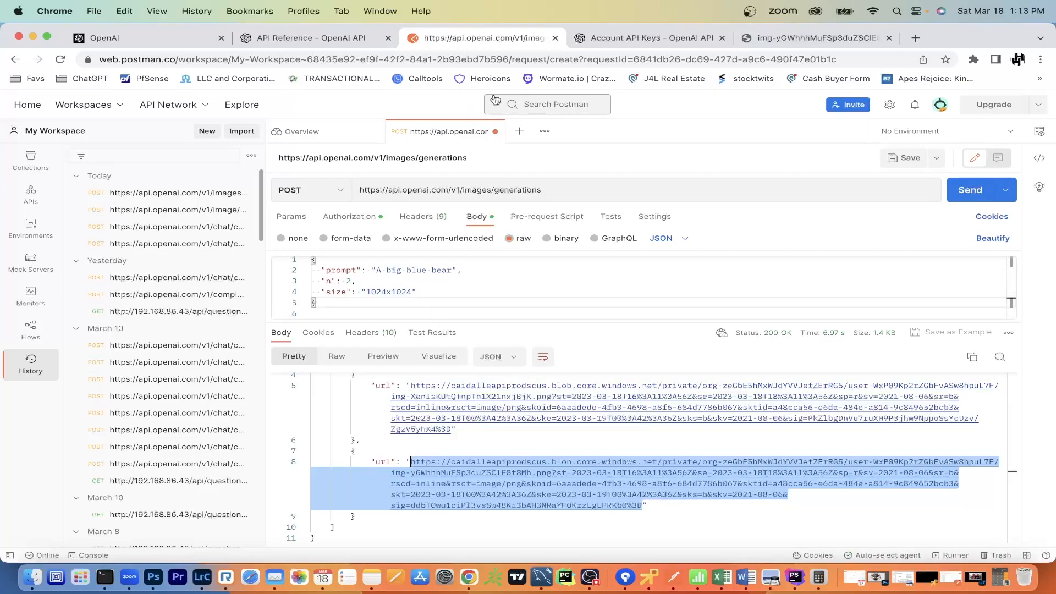
left_click(335, 35)
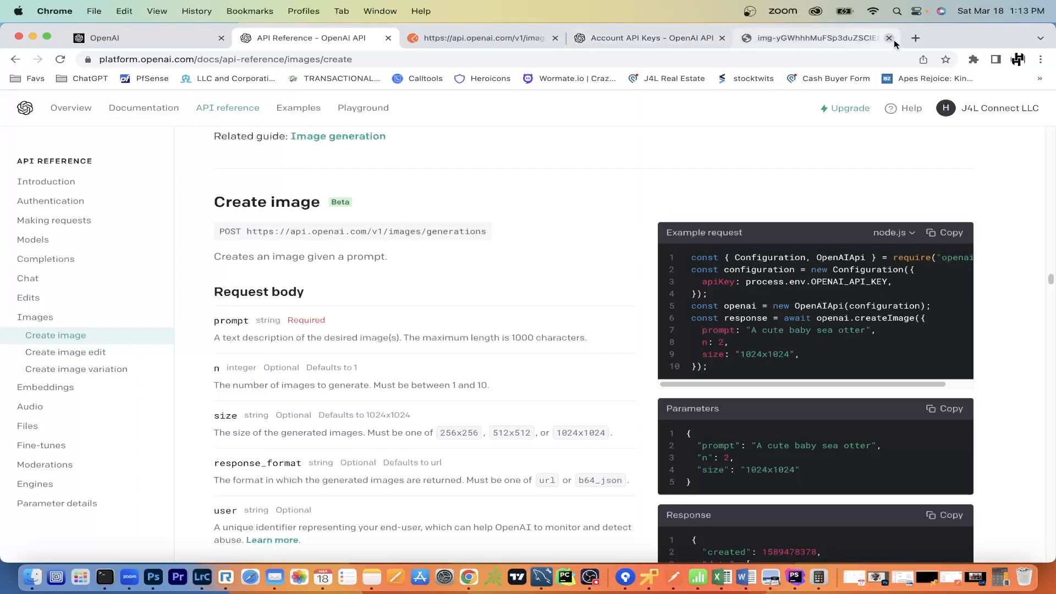
Open ChatGPT at chat.openai.com/chat in a new browser tab and return to the Postman request
left_click(916, 38)
type("cha")
key("Return")
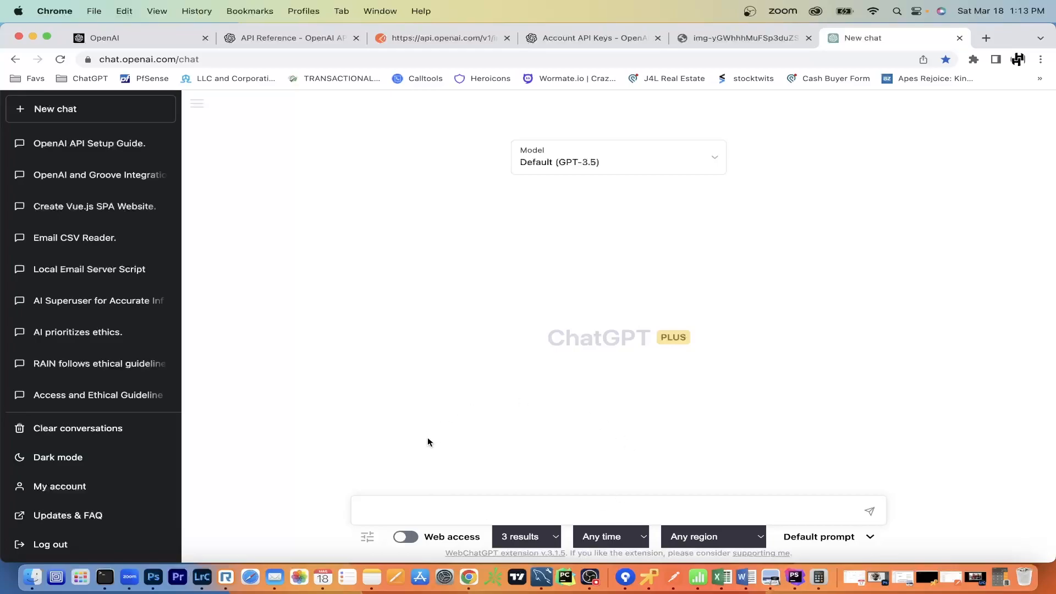
left_click(413, 41)
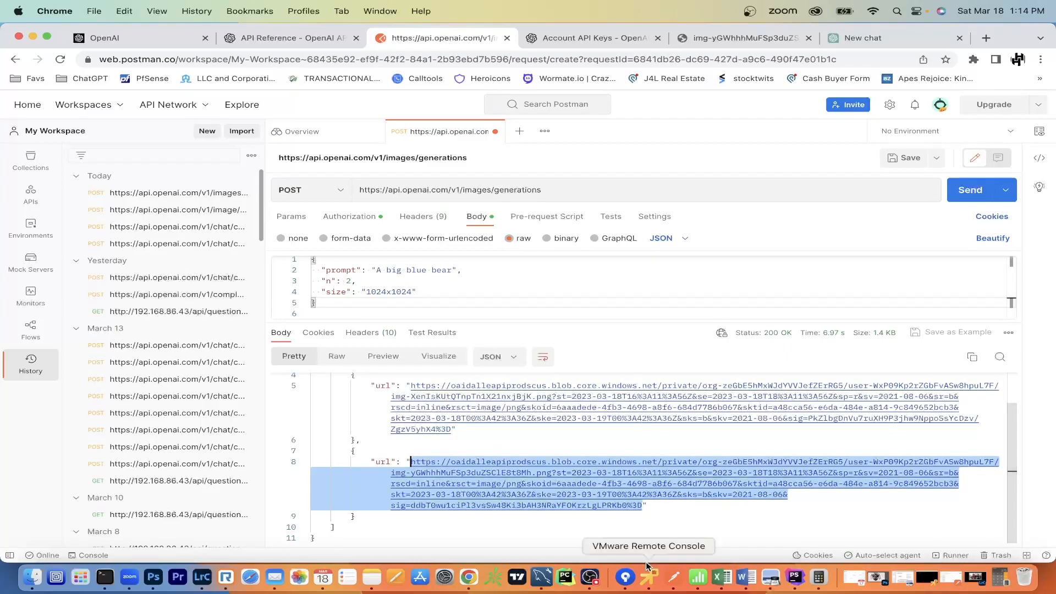
left_click(590, 576)
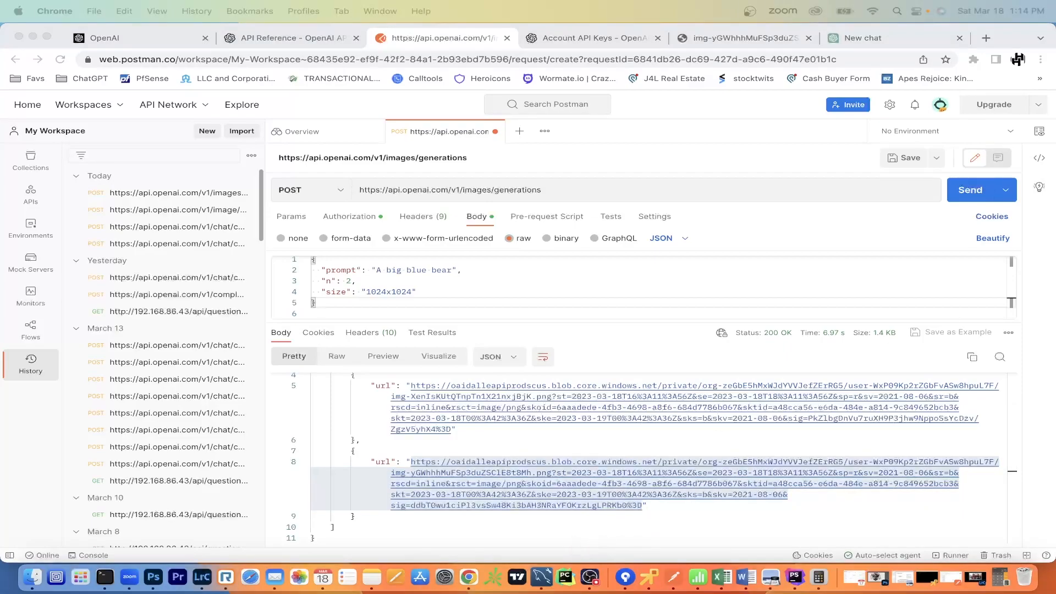